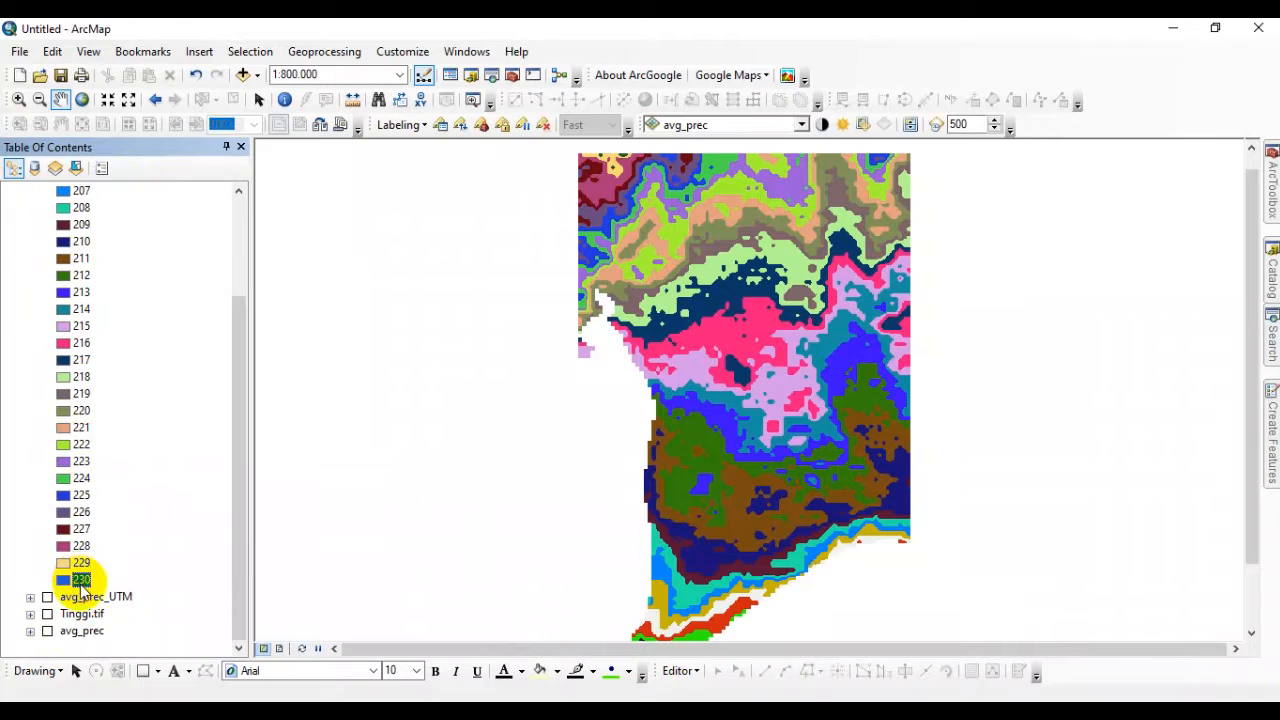
Collapse the prec_utm20 layer's legend in the layer list.
scroll(87, 537, up, 3)
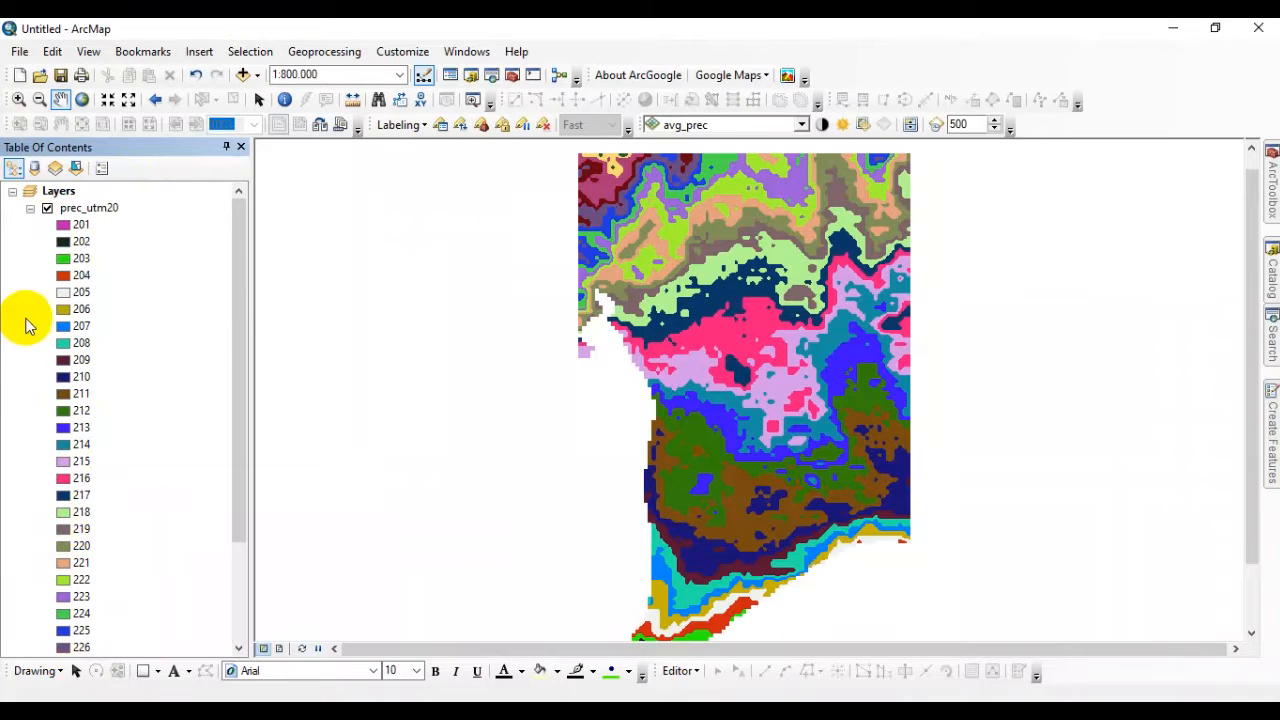
click(30, 207)
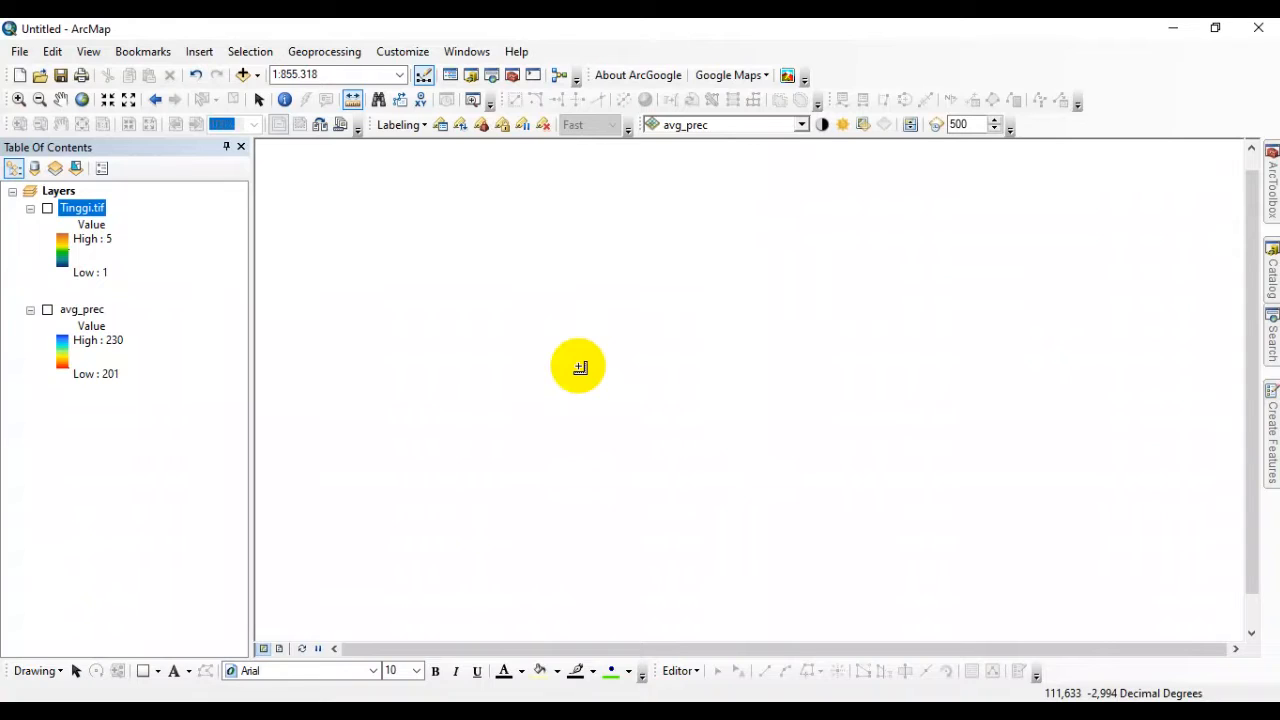
Turn on the avg_prec layer and measure the width of one of its raster cells.
click(47, 310)
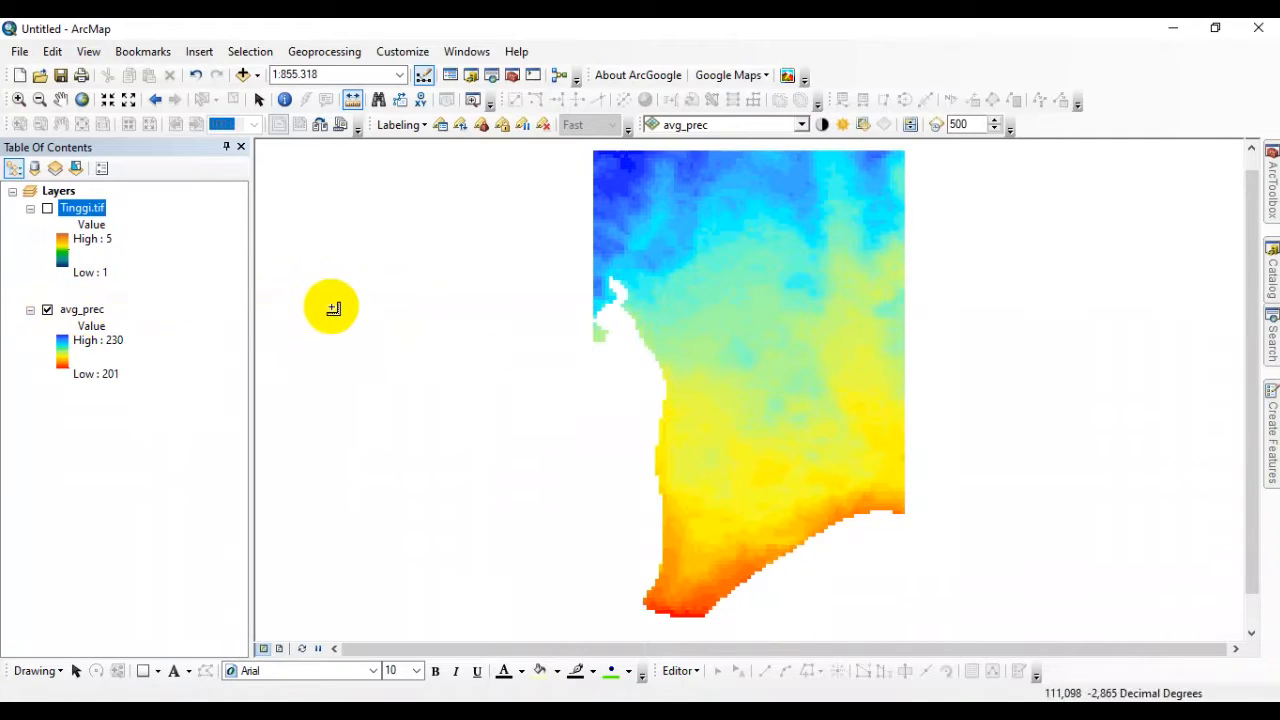
scroll(669, 184, up, 3)
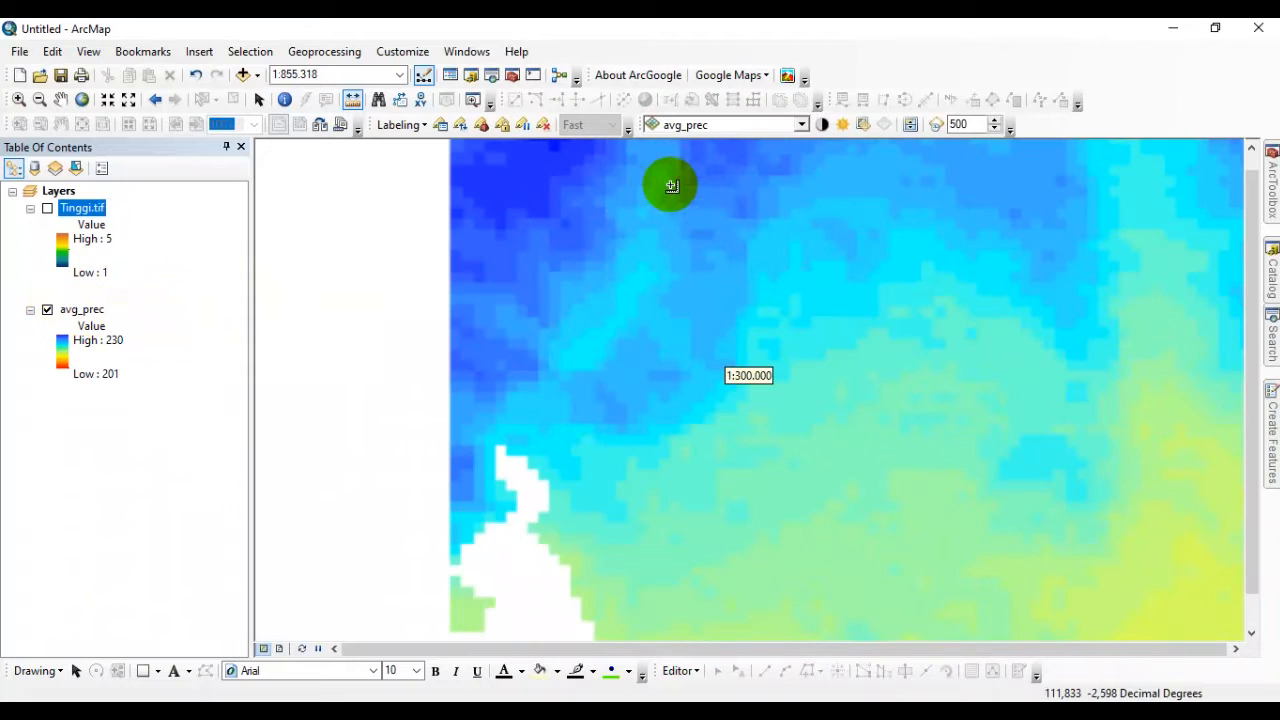
scroll(525, 445, up, 3)
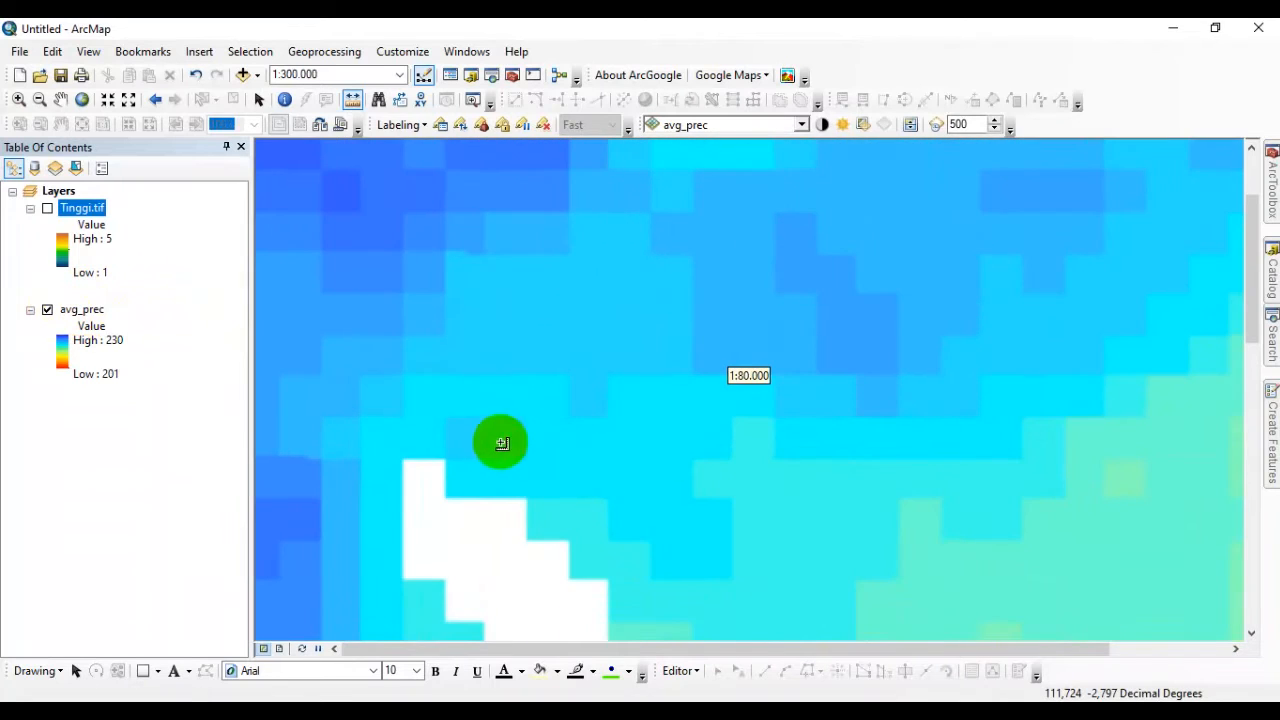
scroll(617, 408, up, 2)
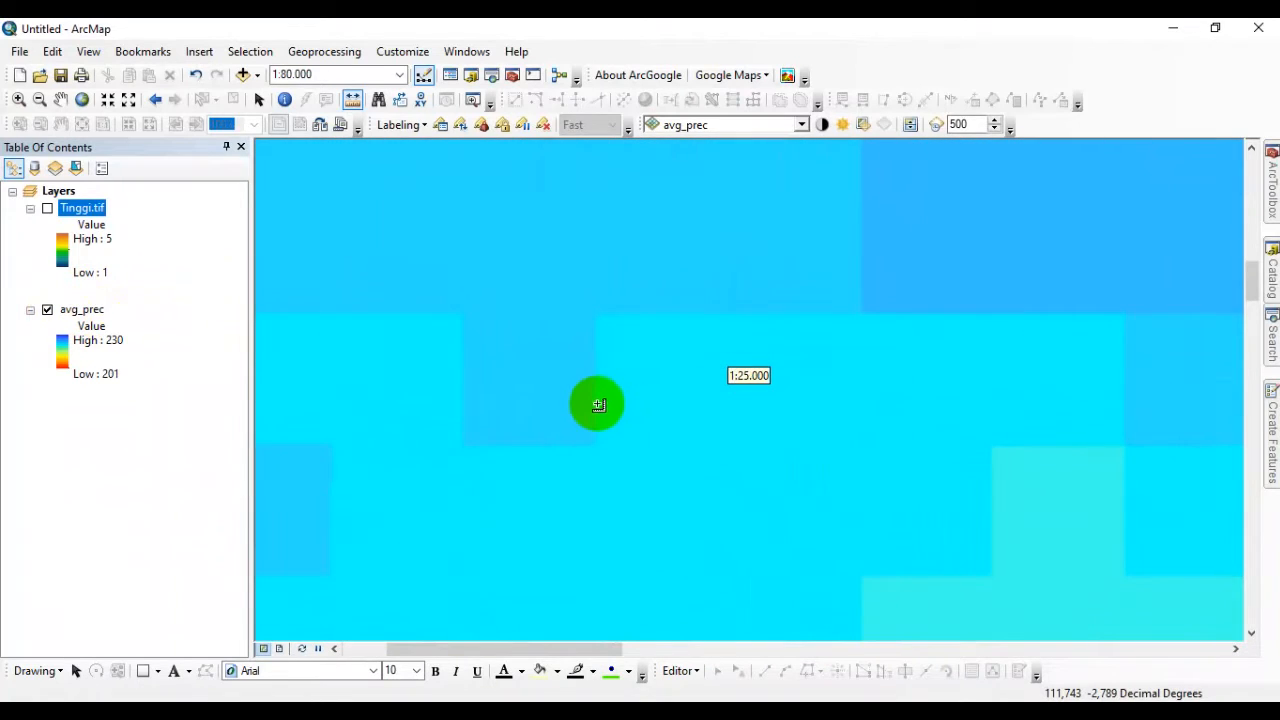
scroll(560, 404, up, 2)
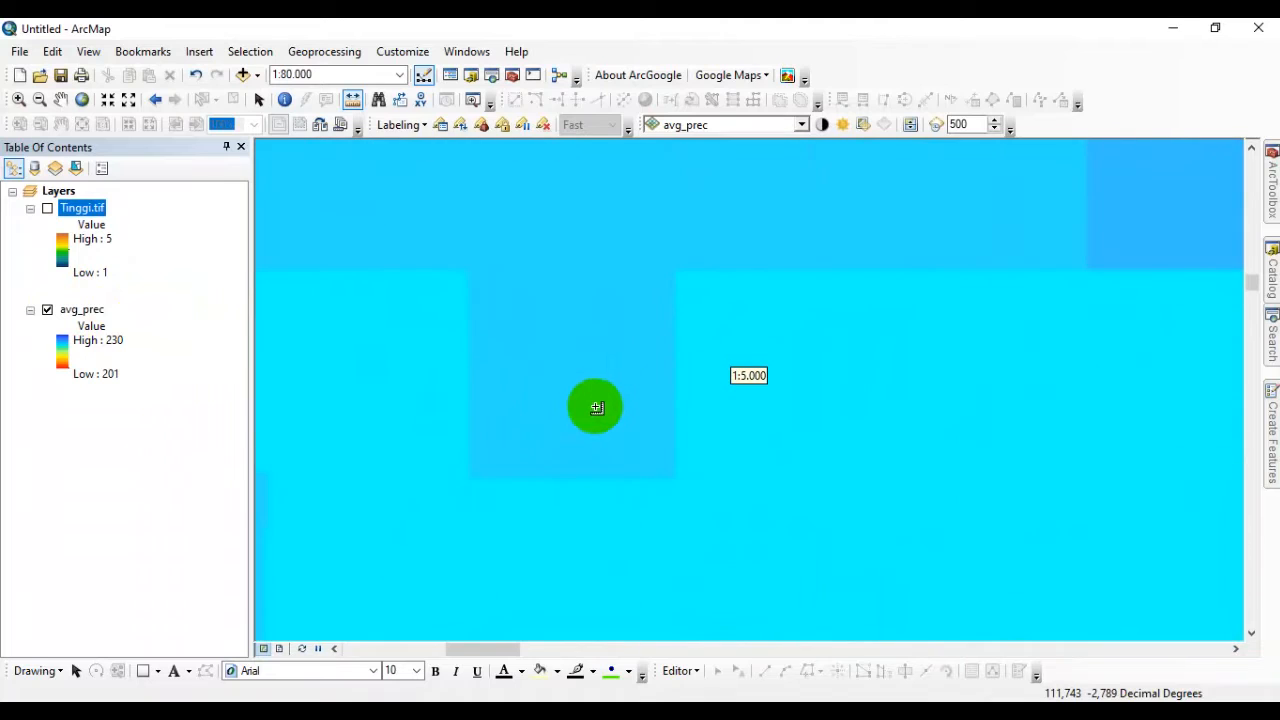
scroll(600, 400, down, 1)
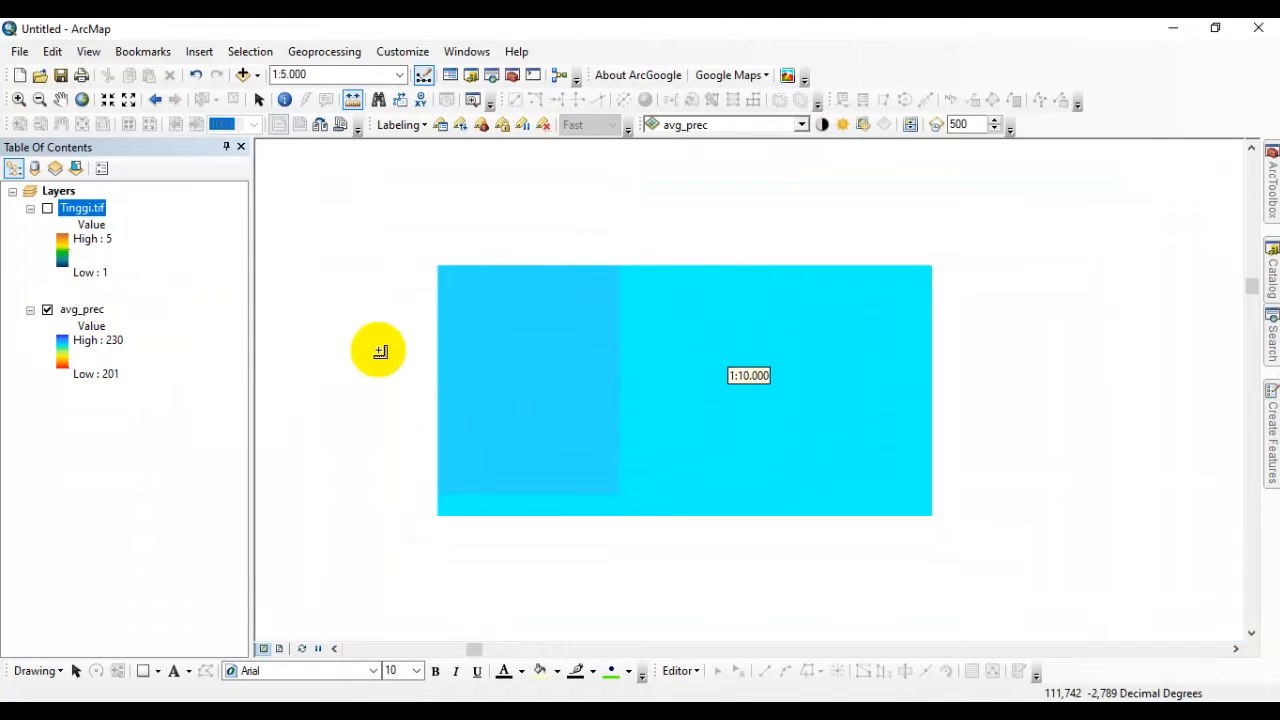
click(350, 101)
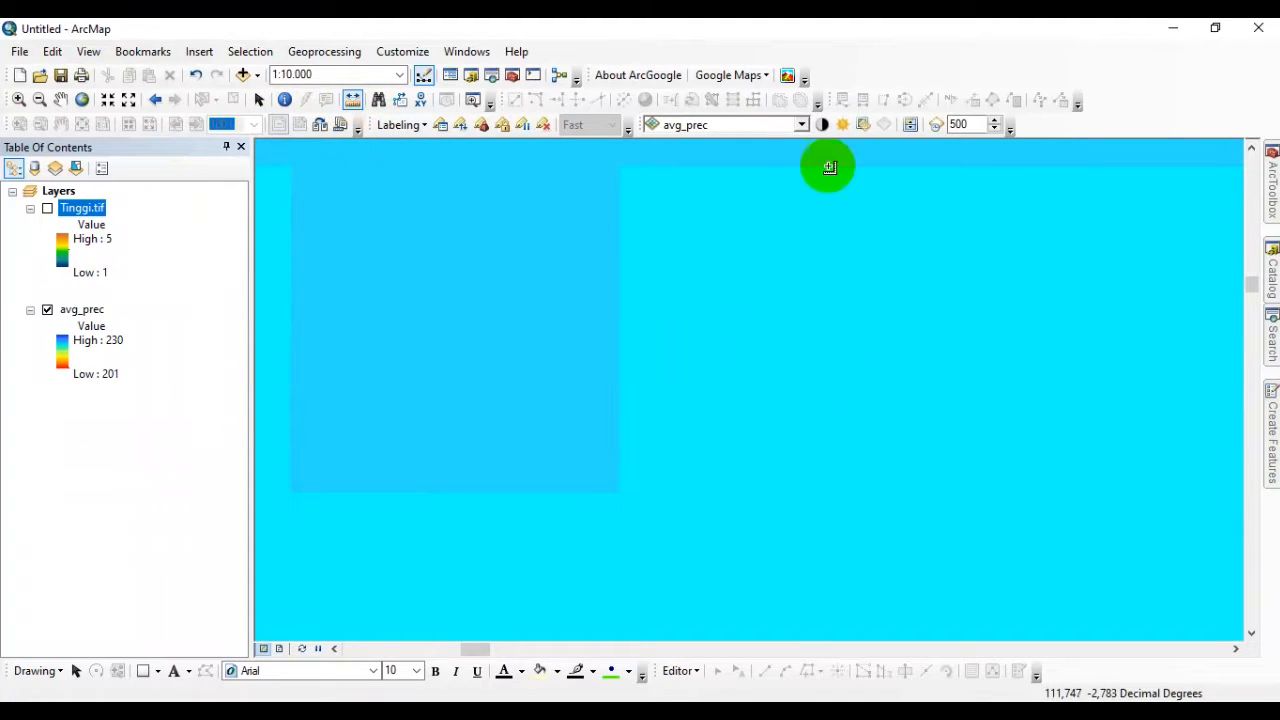
scroll(703, 406, up, 3)
scroll(871, 377, down, 5)
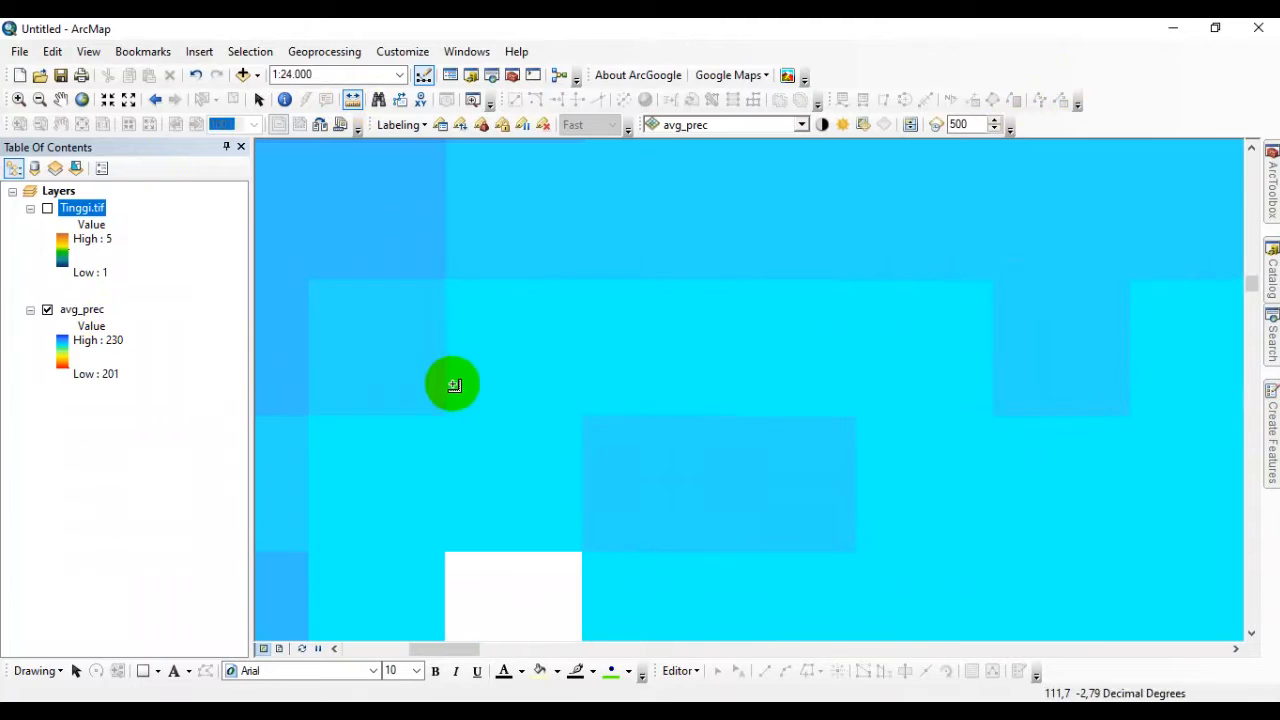
scroll(663, 343, up, 2)
scroll(1178, 322, up, 1)
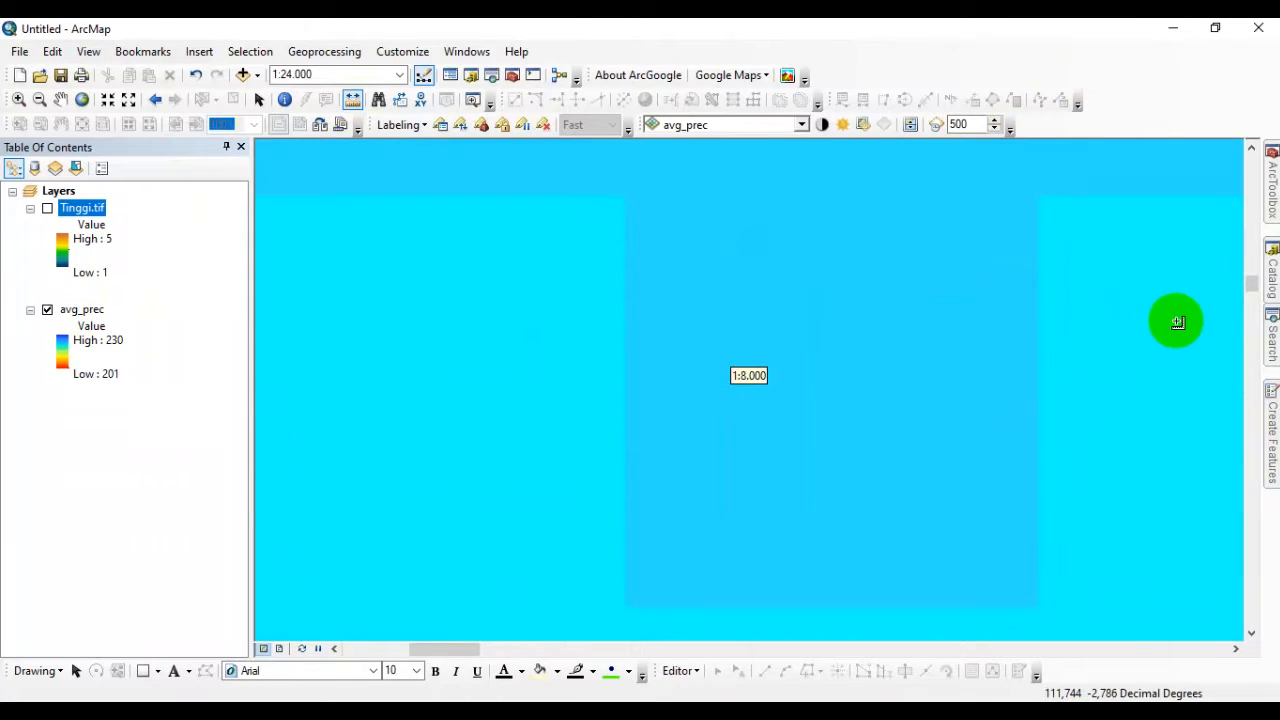
click(353, 100)
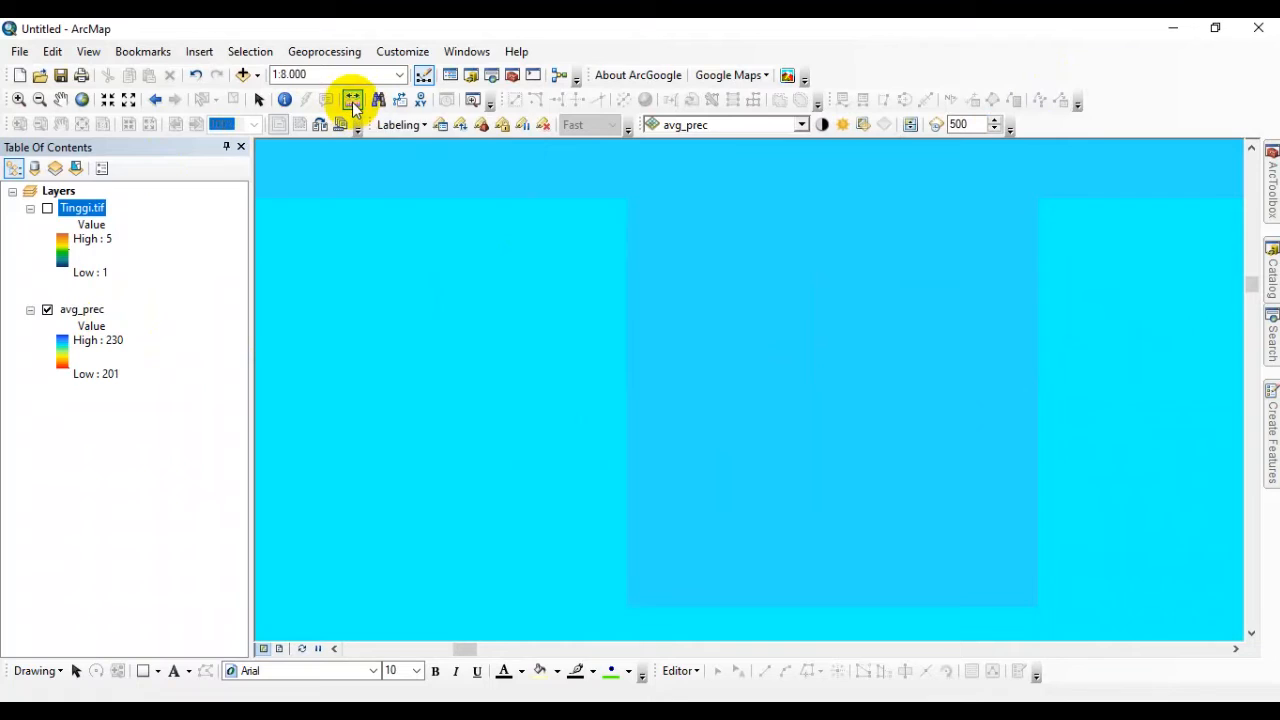
click(628, 254)
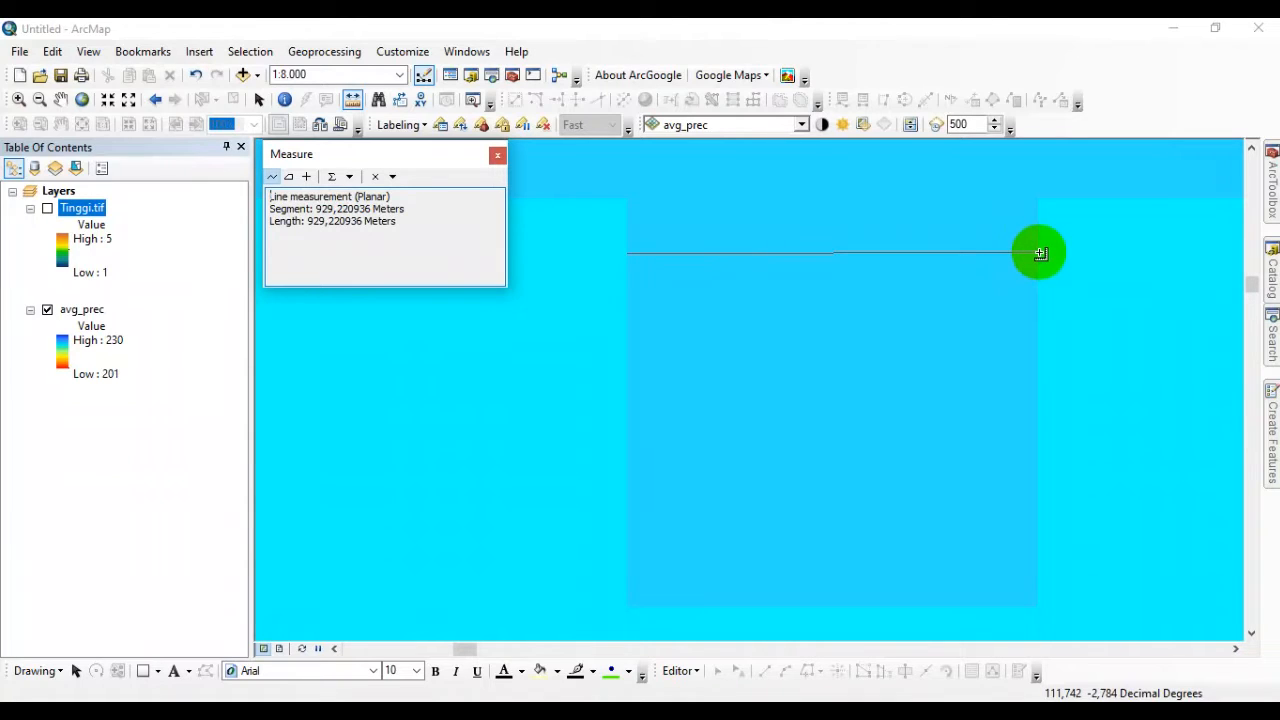
double_click(1040, 253)
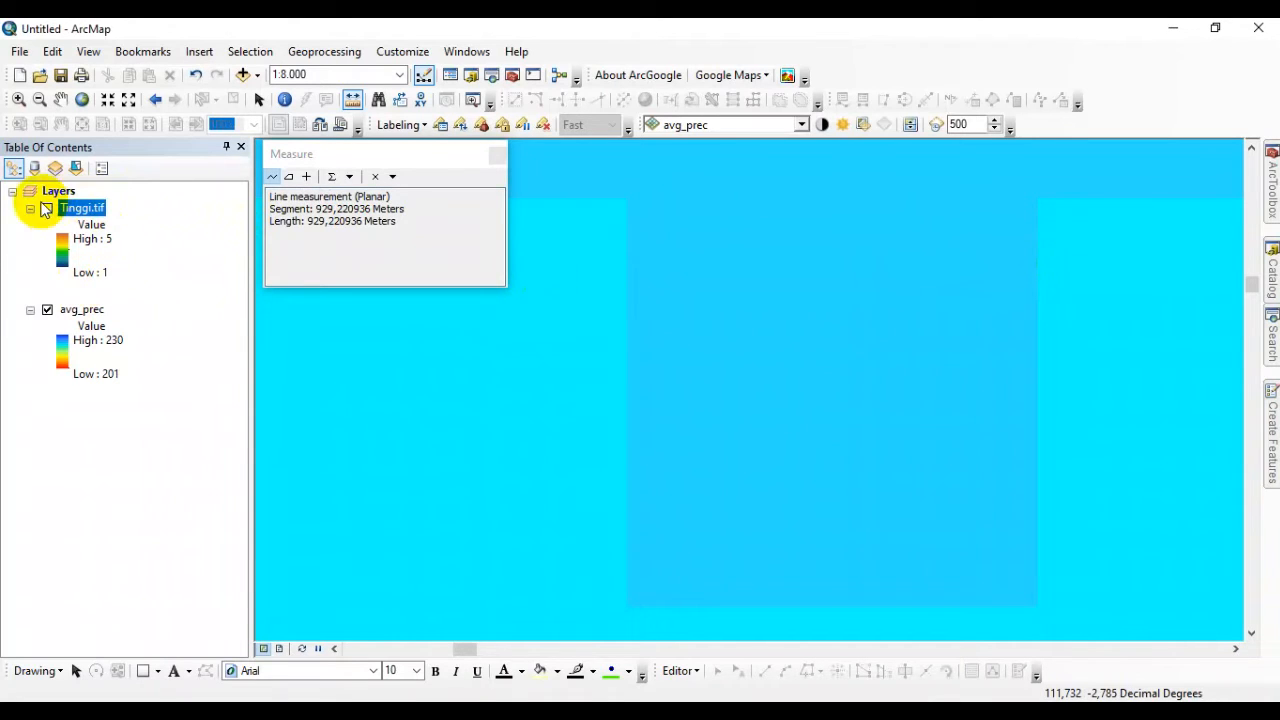
Turn on the Tinggi.tif layer and measure the width of a single isolated raster cell in it.
click(47, 210)
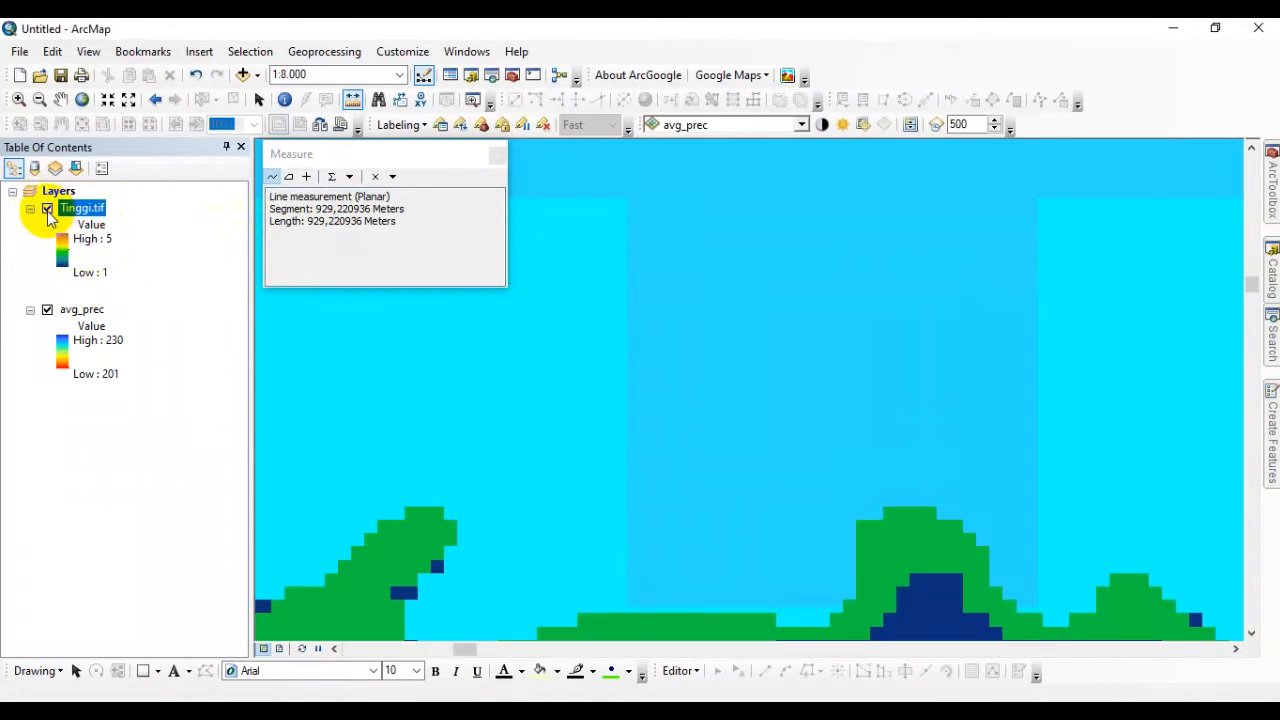
scroll(680, 506, up, 3)
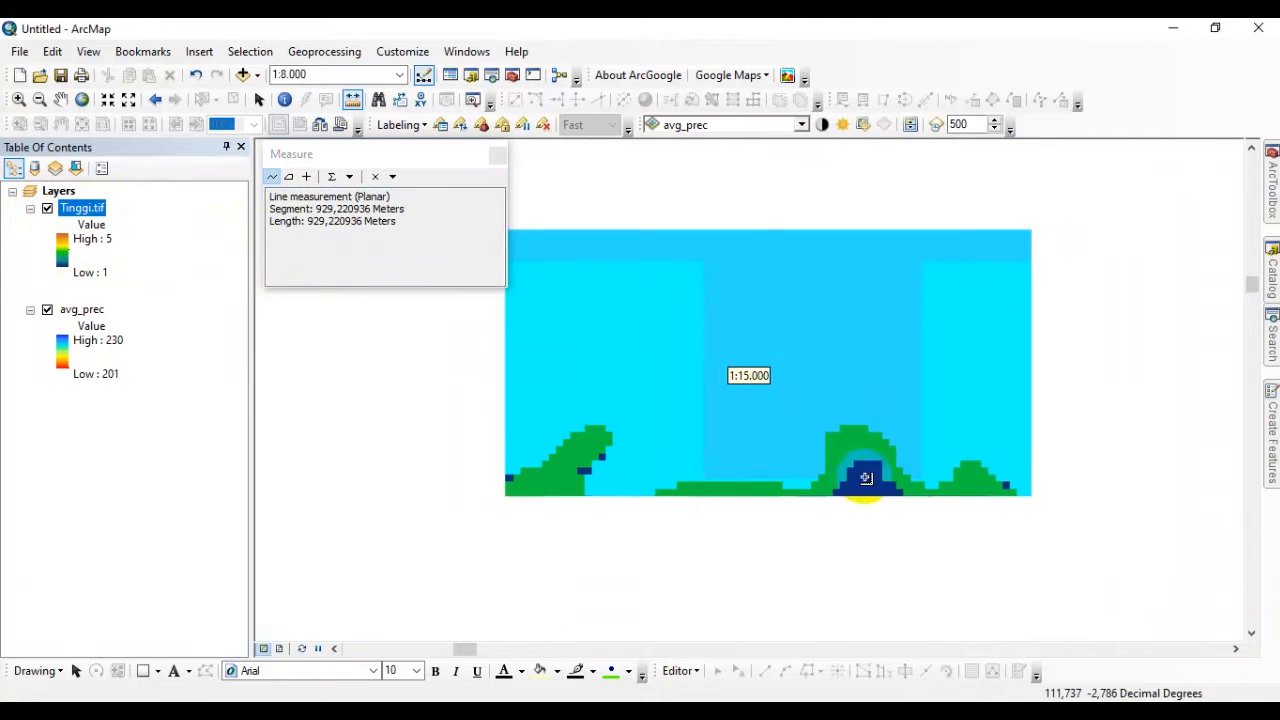
scroll(849, 547, down, 3)
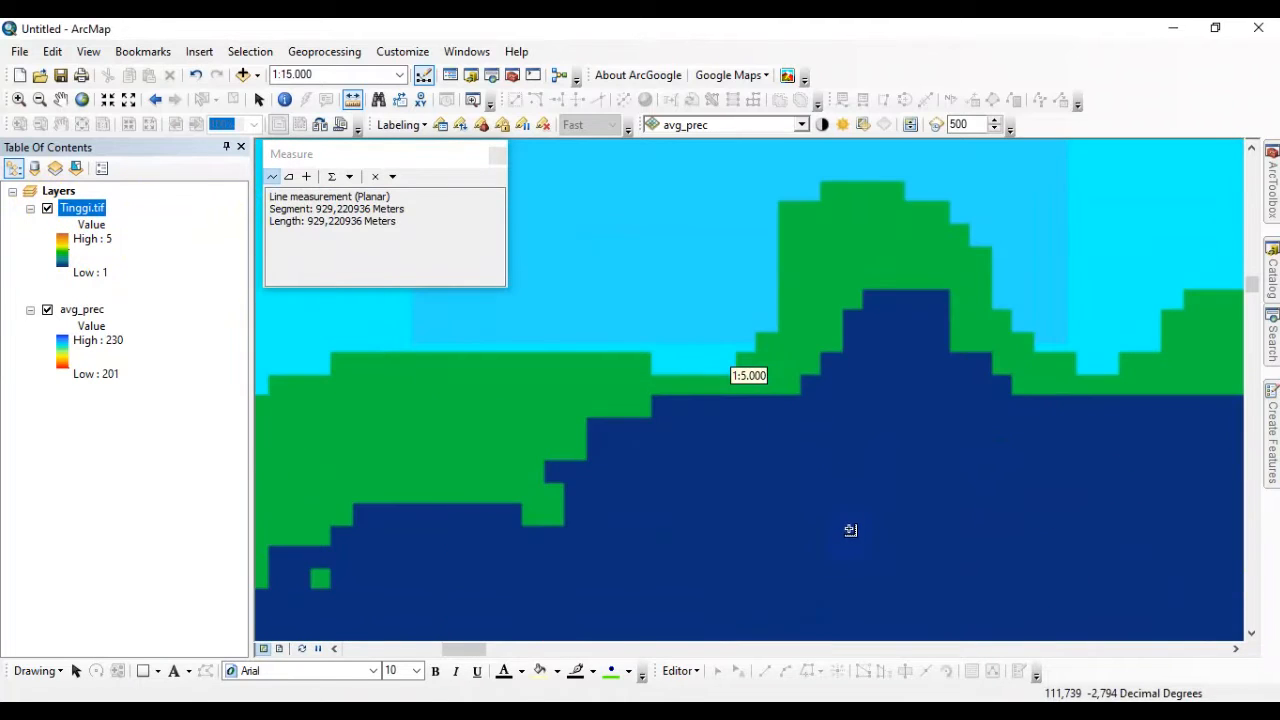
scroll(870, 378, up, 2)
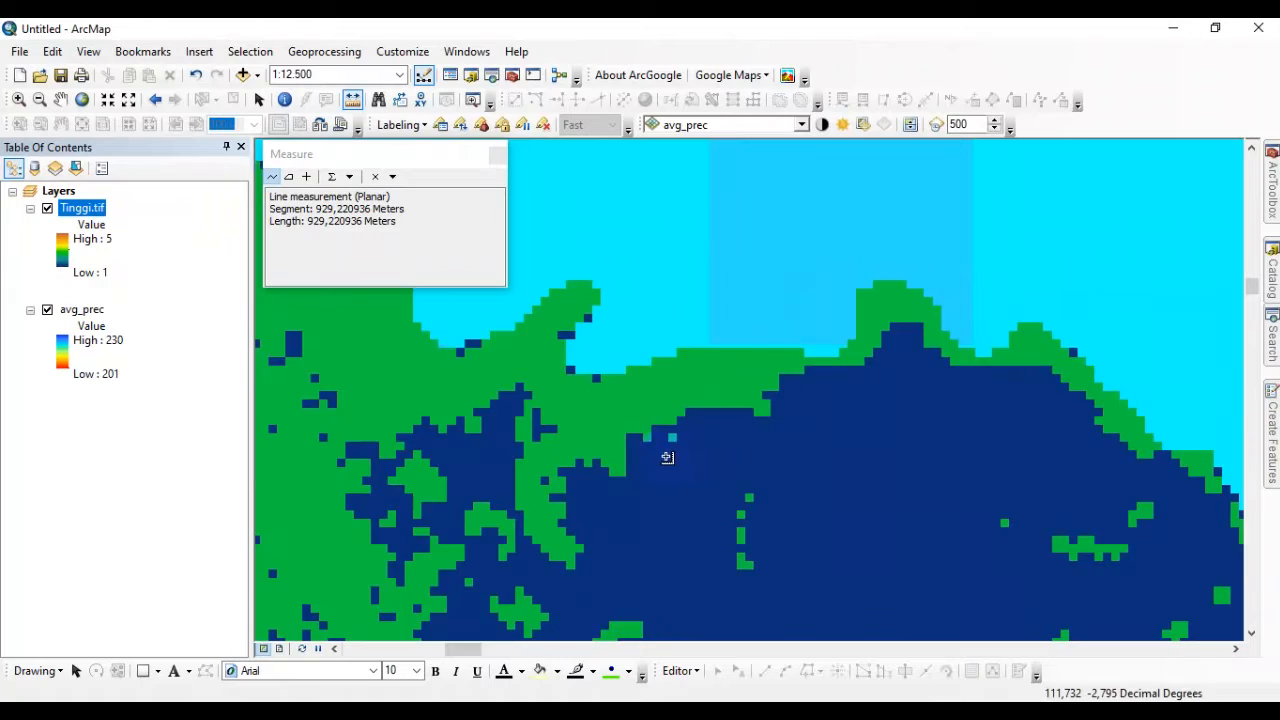
scroll(669, 458, down, 5)
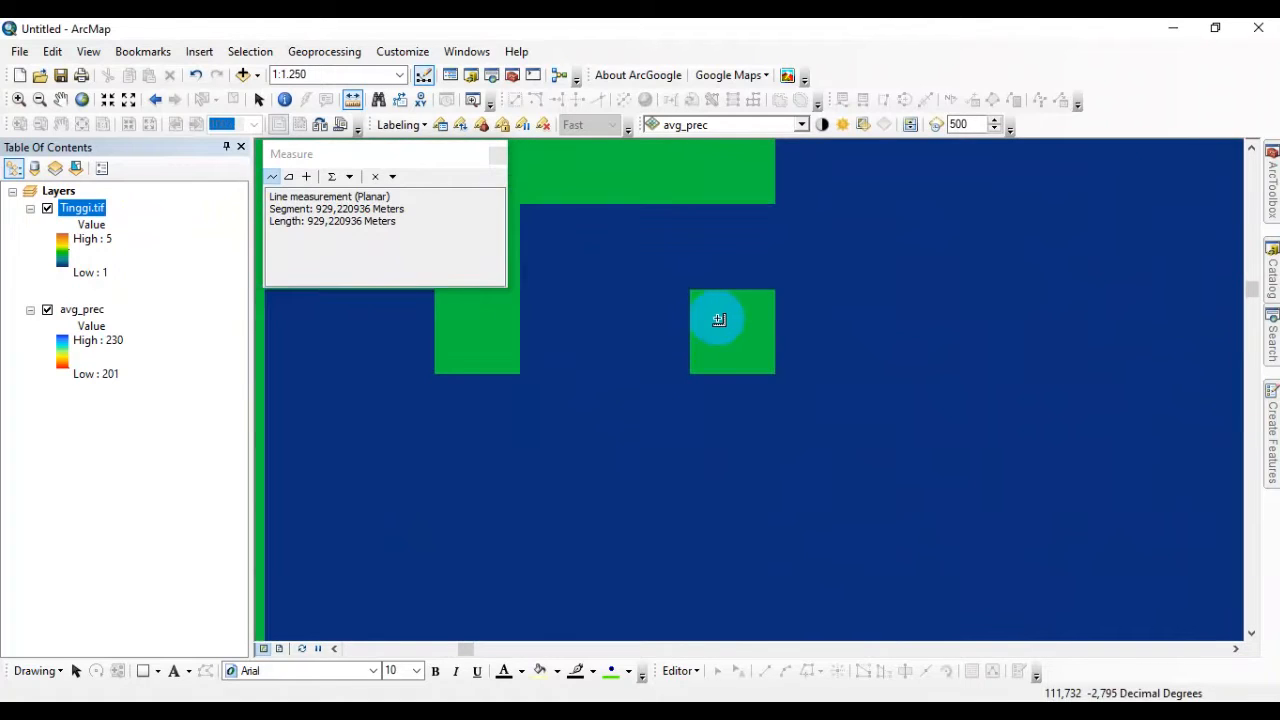
scroll(719, 319, down, 3)
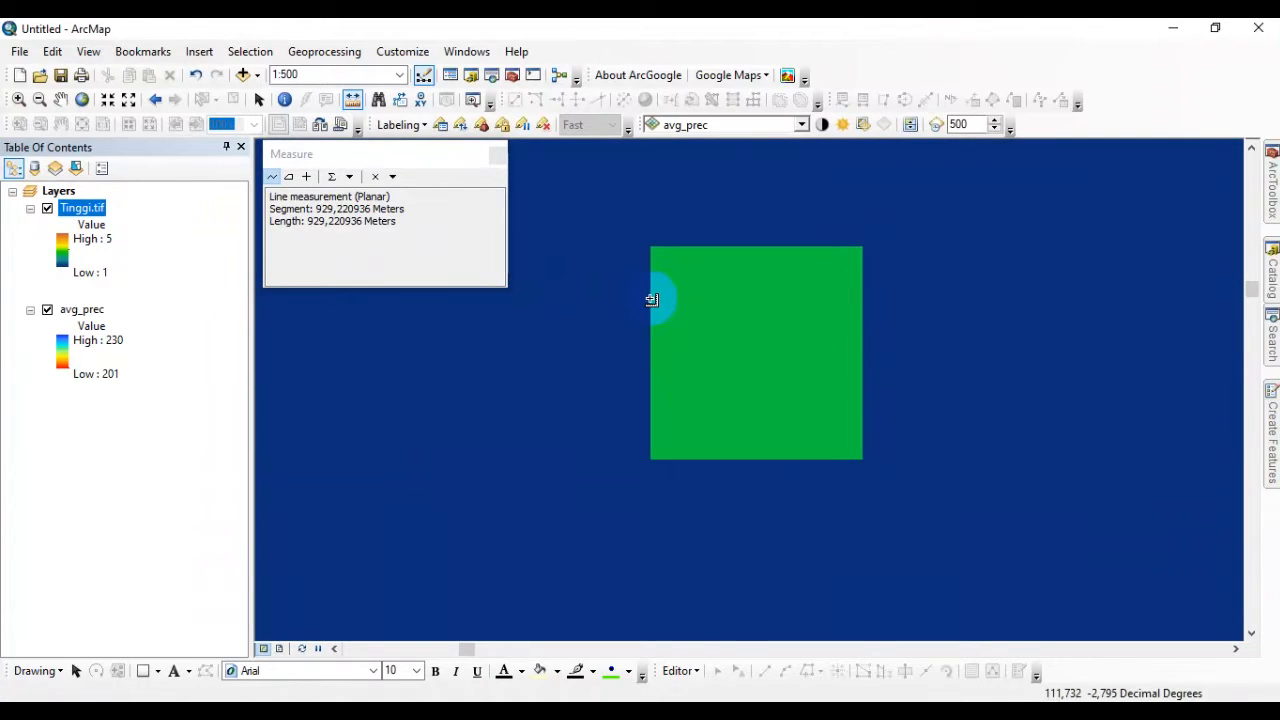
click(652, 300)
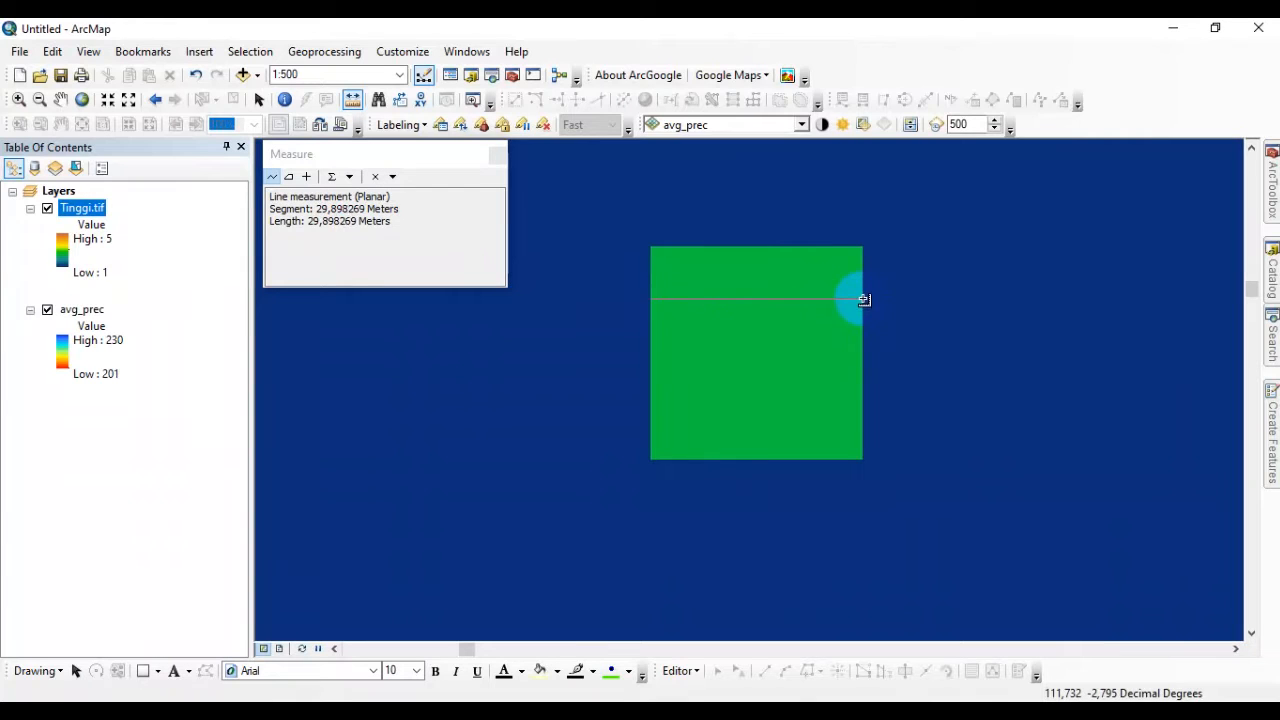
scroll(864, 300, up, 3)
scroll(775, 333, up, 3)
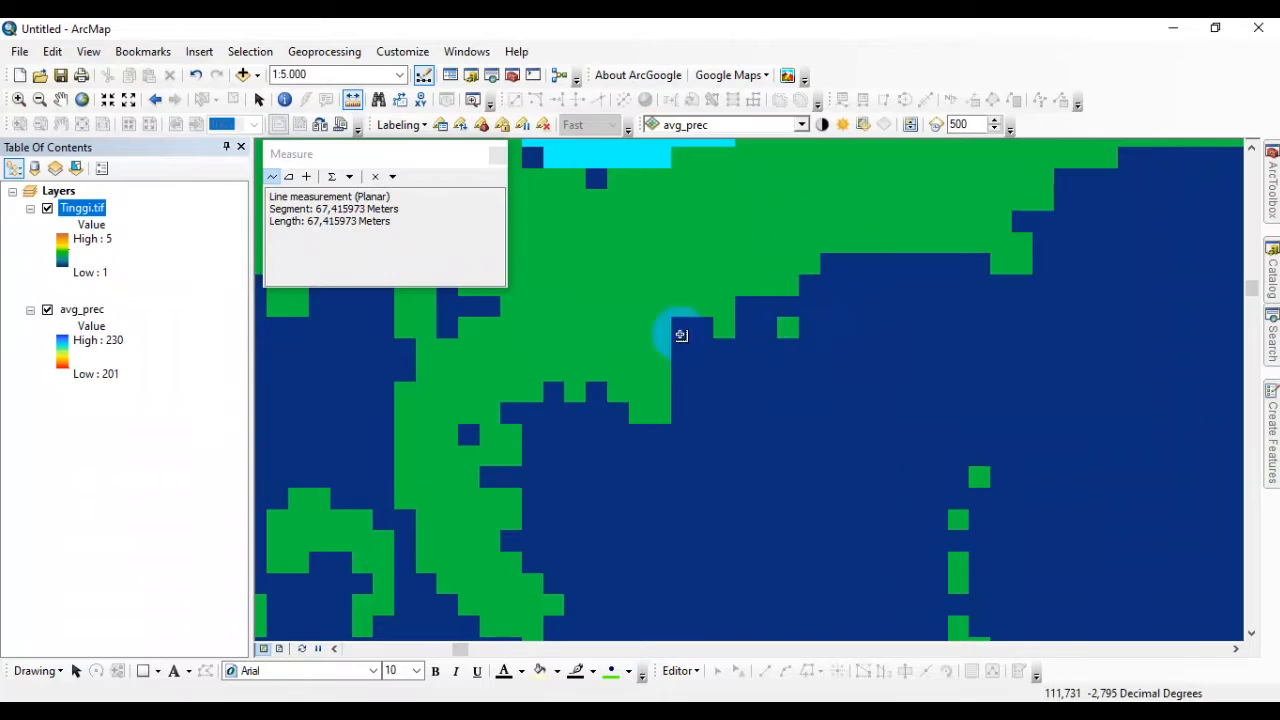
Select the avg_prec layer, then hide the Tinggi.tif layer and collapse its legend.
click(82, 312)
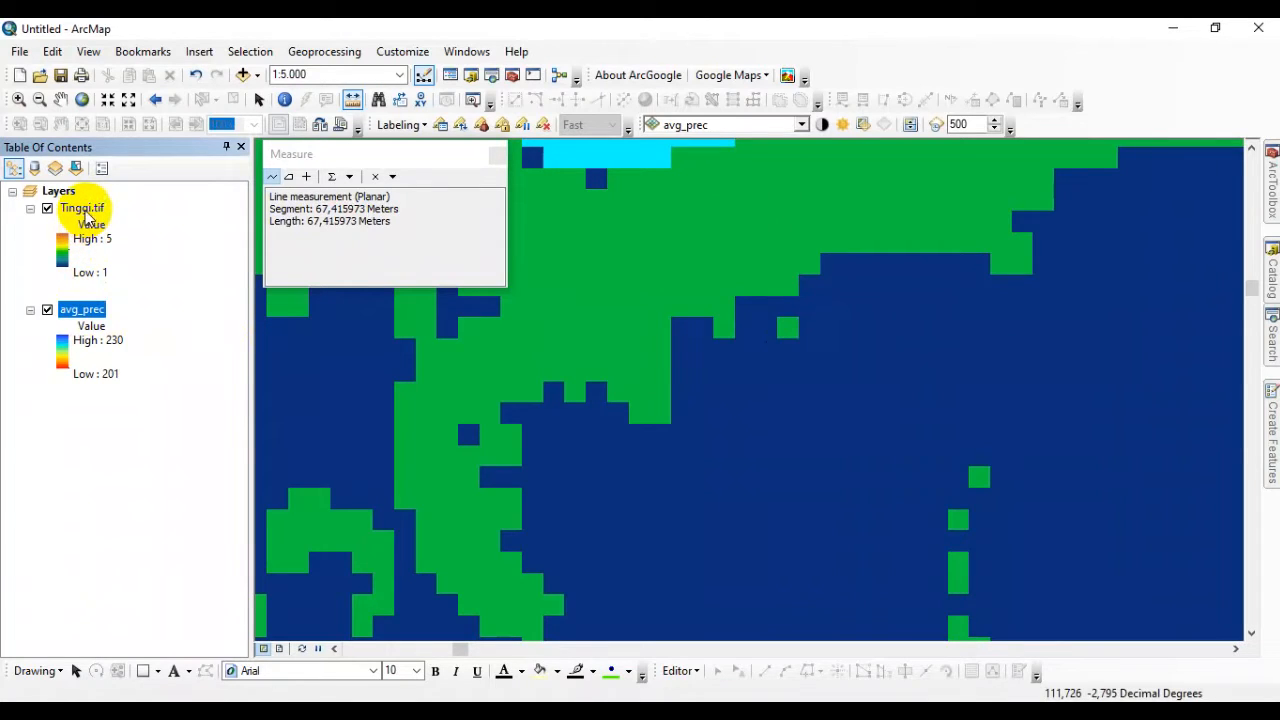
scroll(590, 460, up, 3)
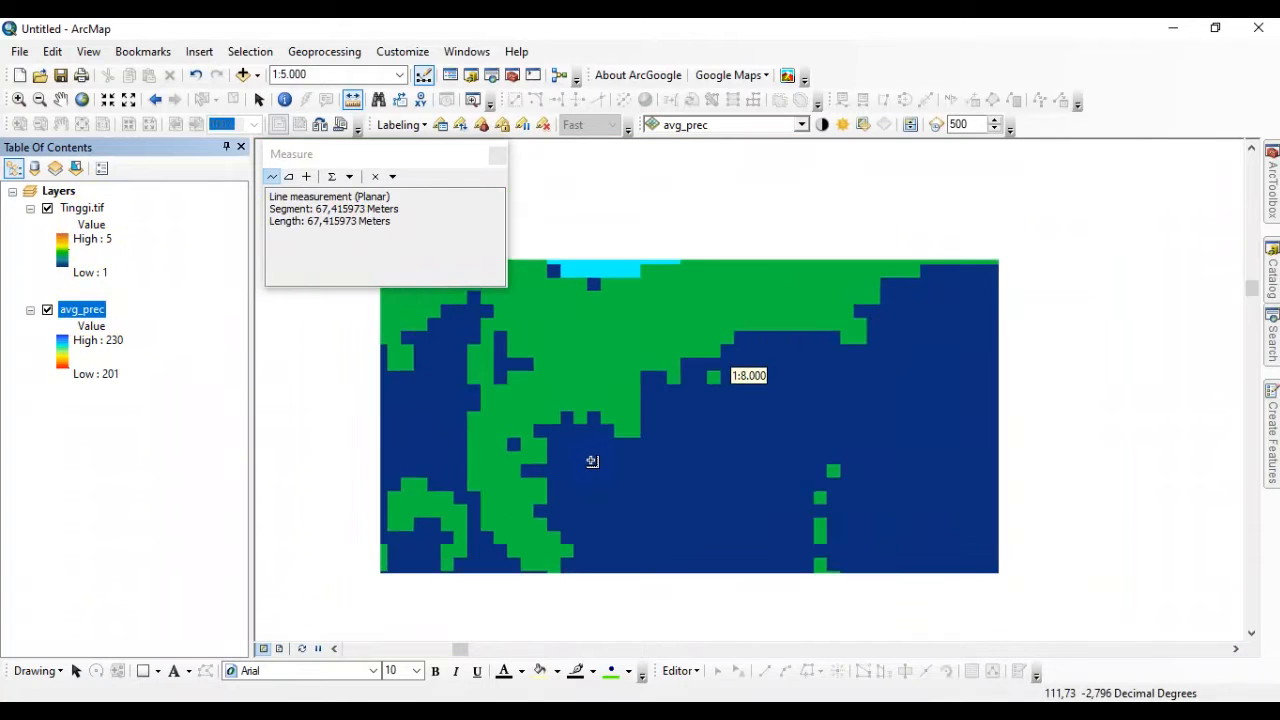
scroll(711, 305, up, 2)
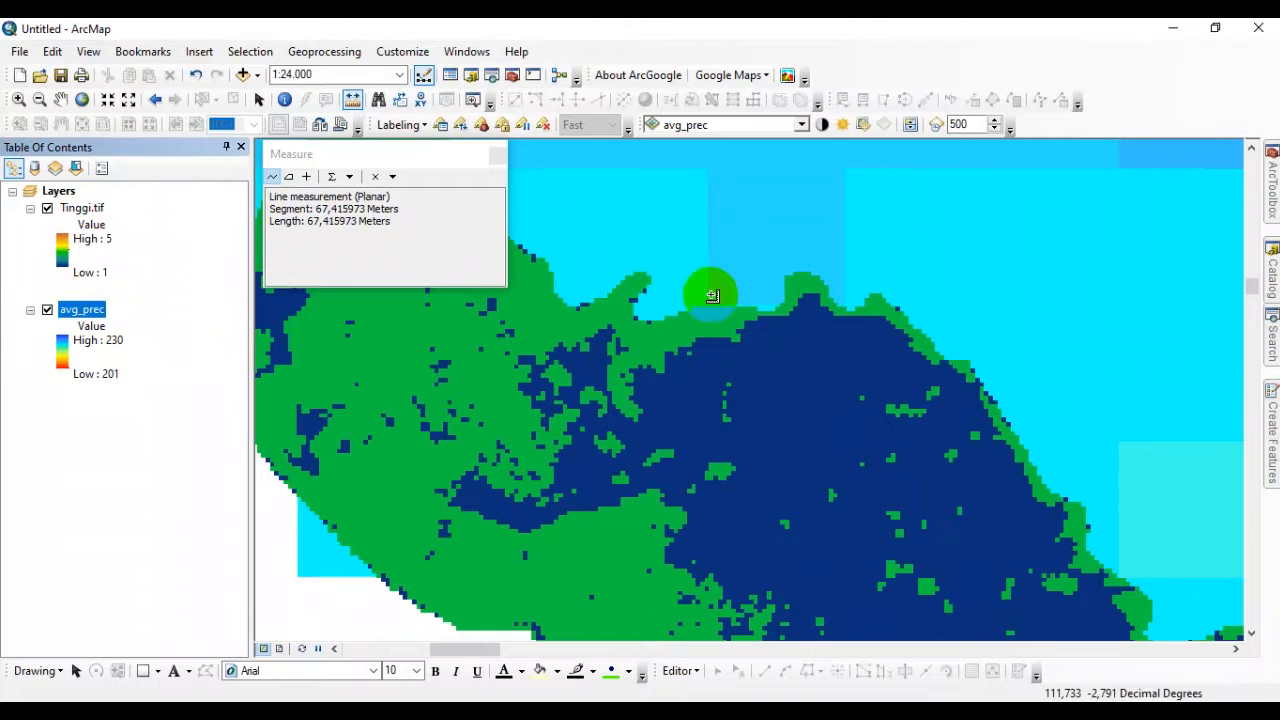
scroll(708, 300, up, 2)
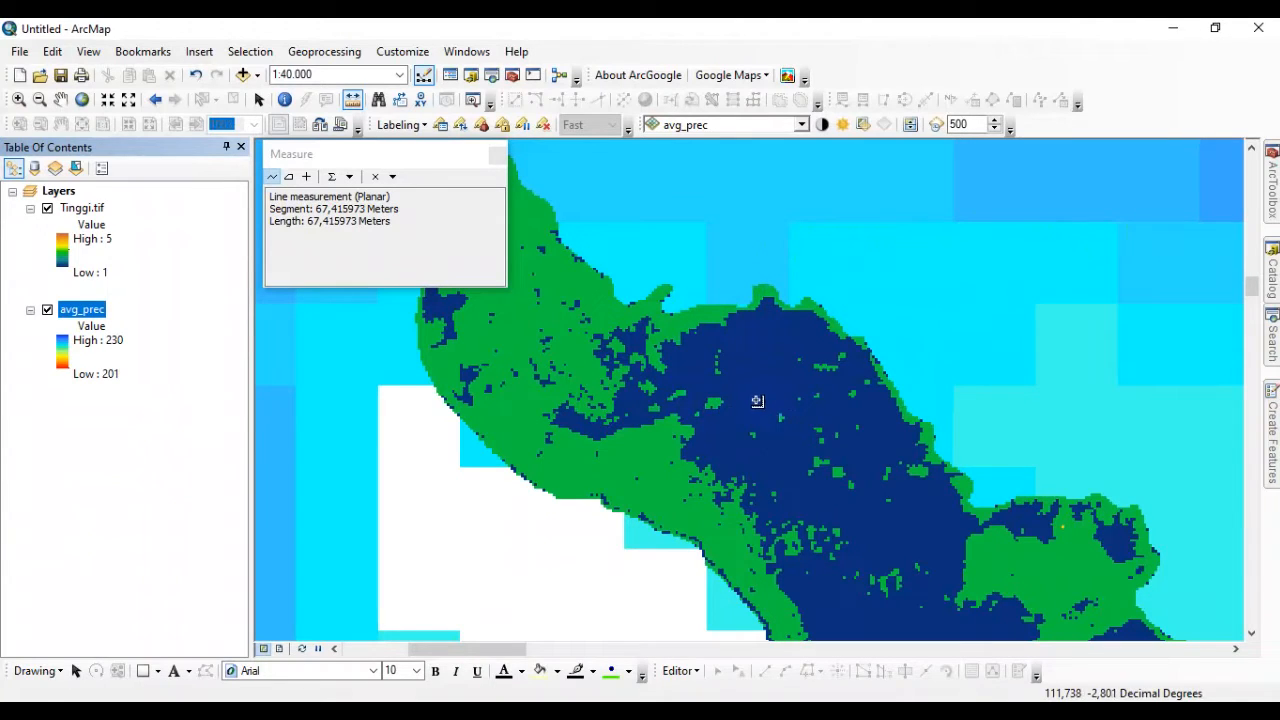
click(47, 210)
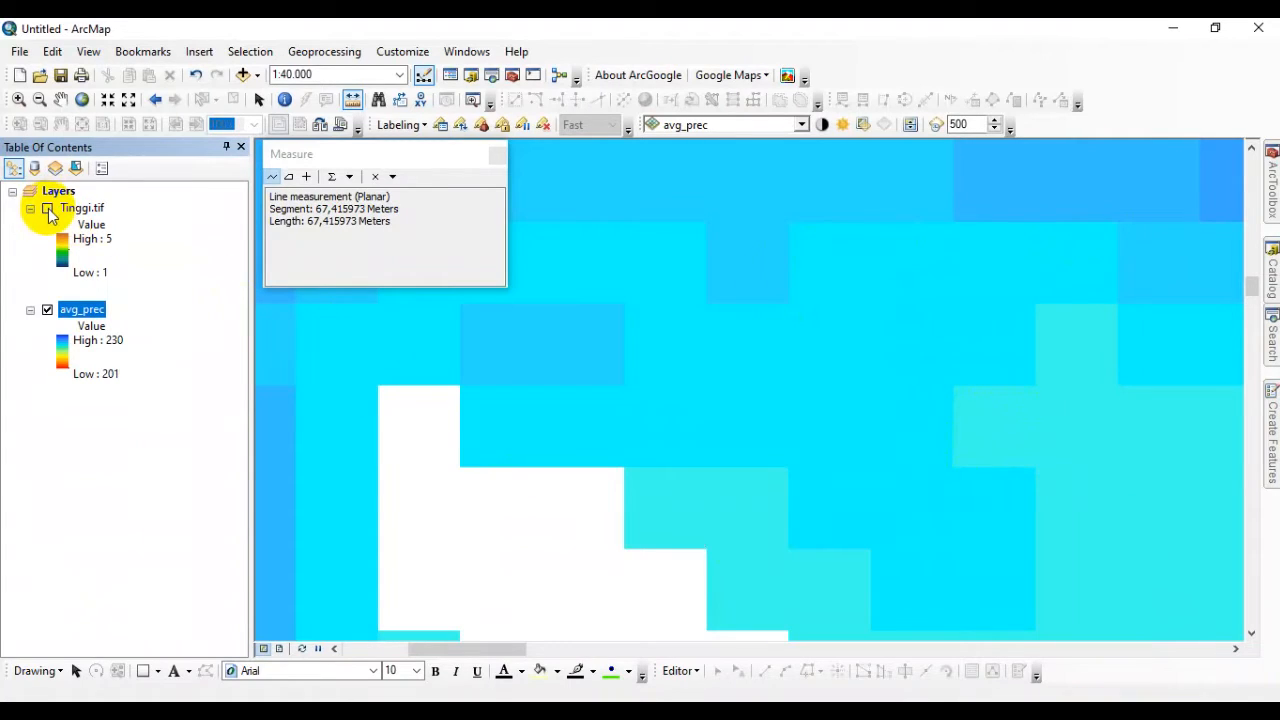
click(30, 209)
Switch from measuring to the Pan tool and close the measurement results window.
scroll(563, 309, up, 5)
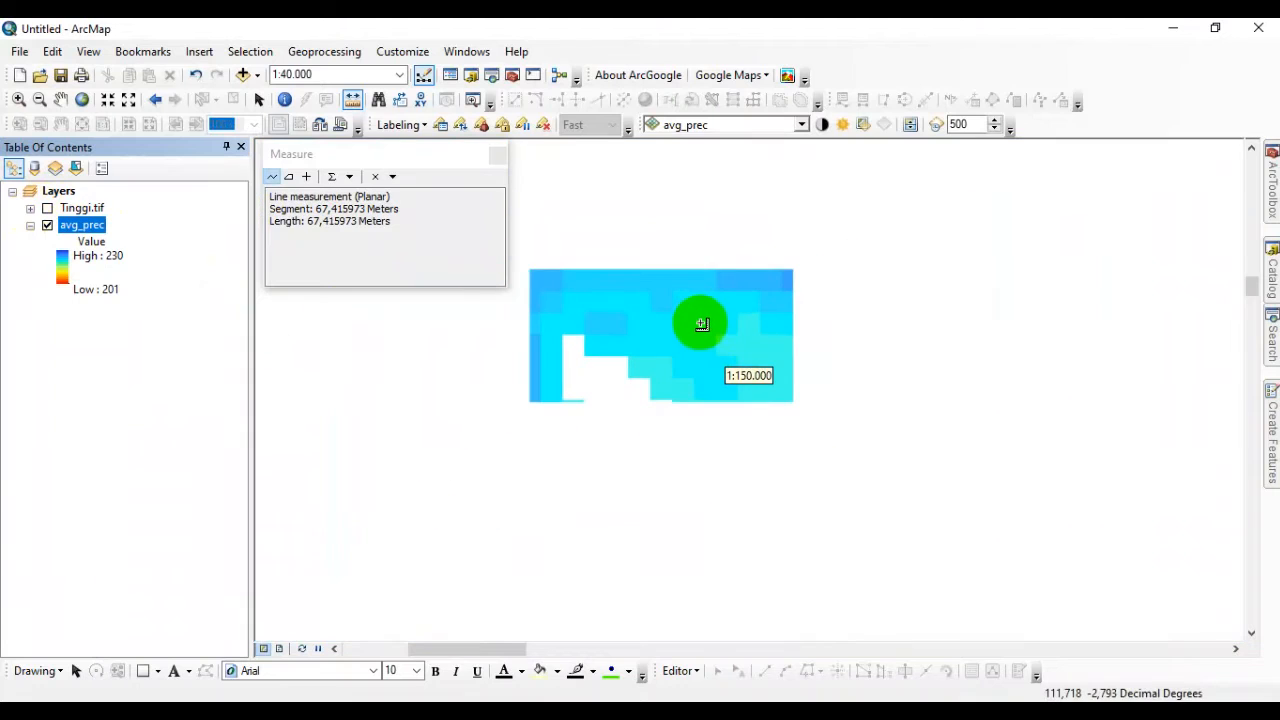
scroll(700, 320, up, 4)
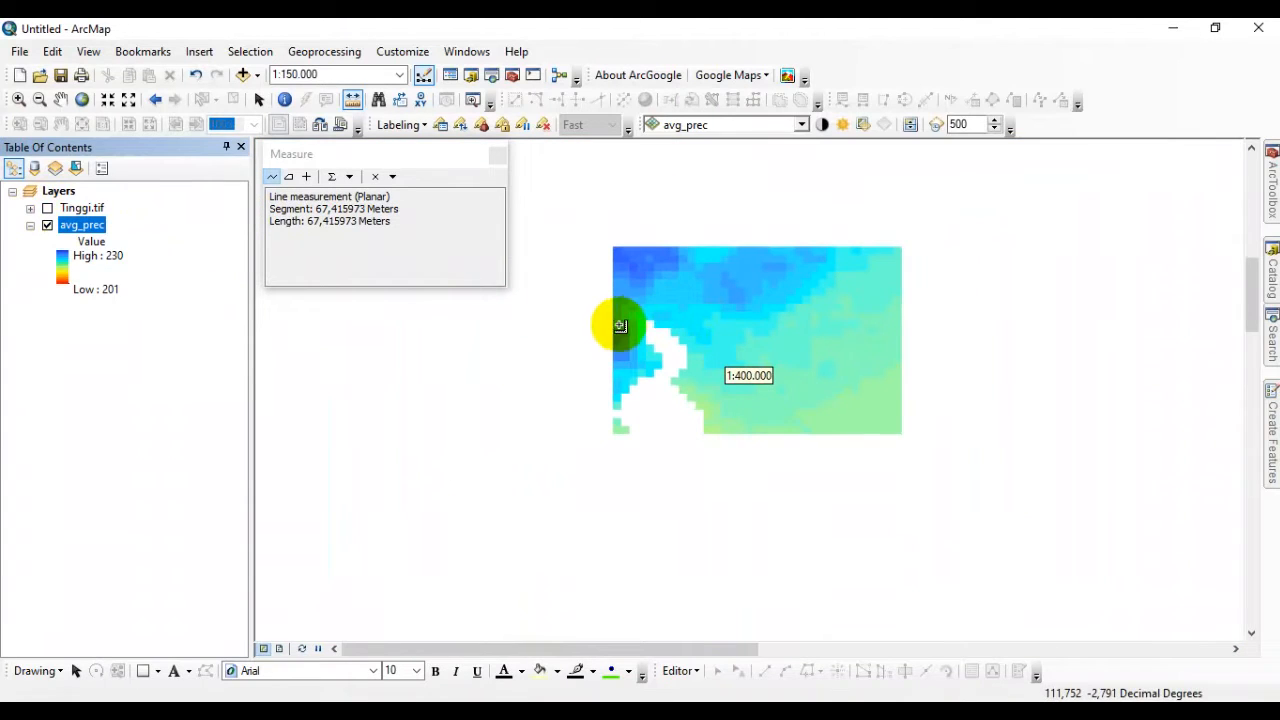
scroll(568, 333, up, 3)
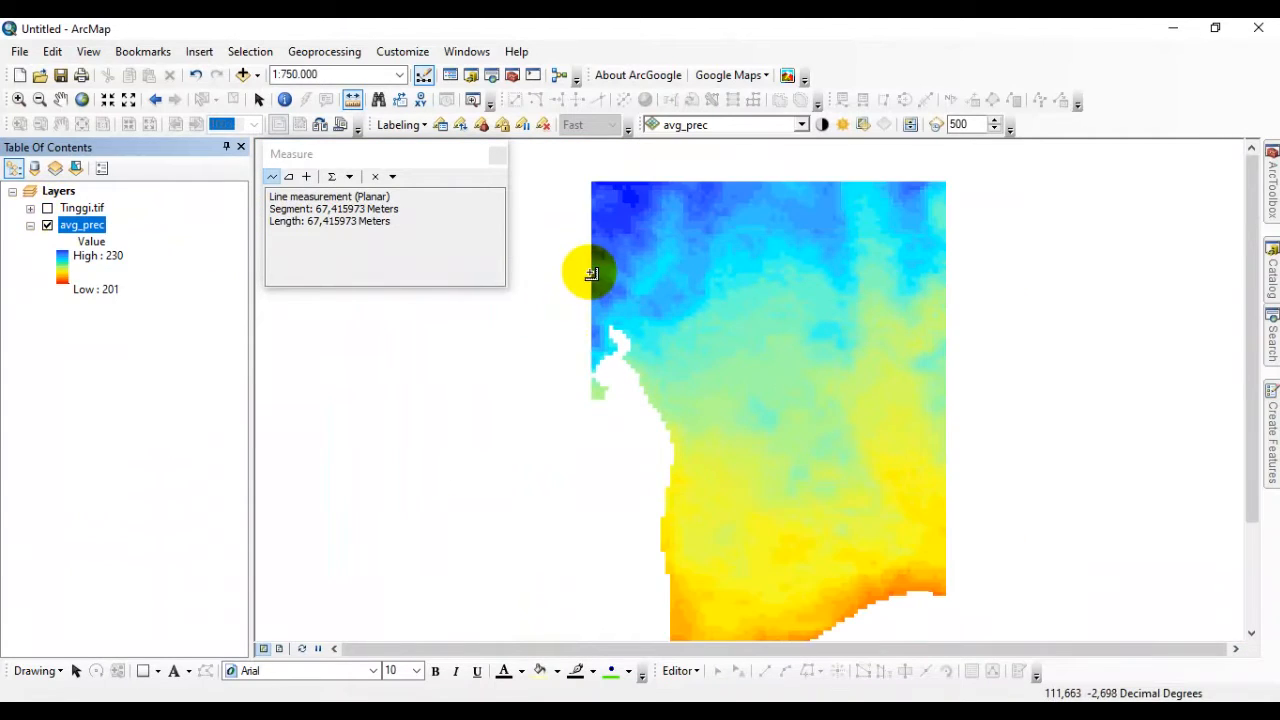
click(66, 101)
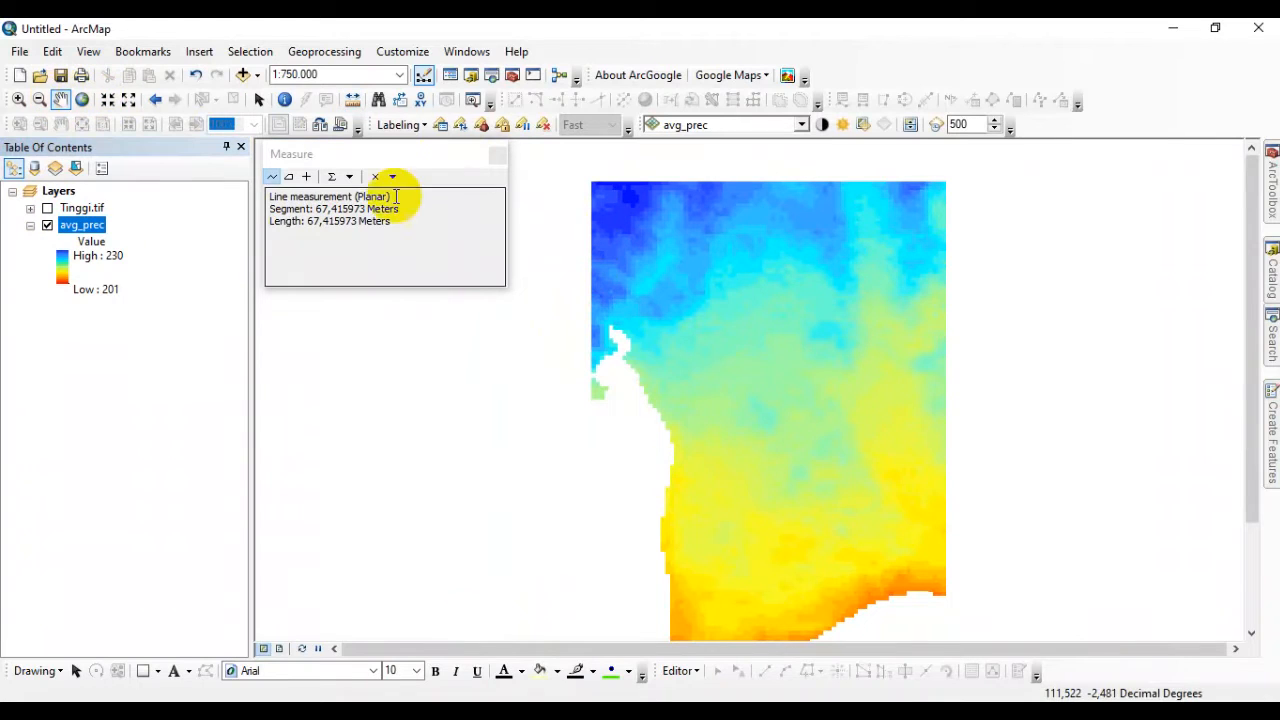
drag(686, 314, 666, 277)
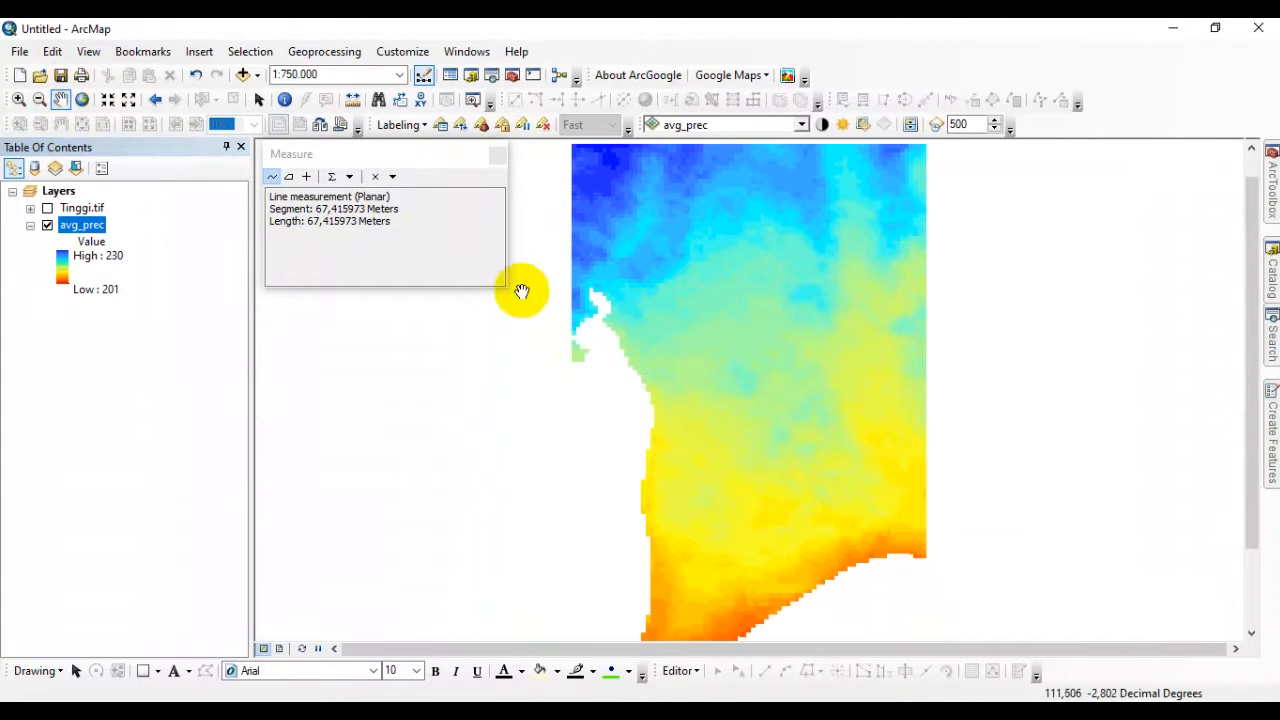
click(497, 155)
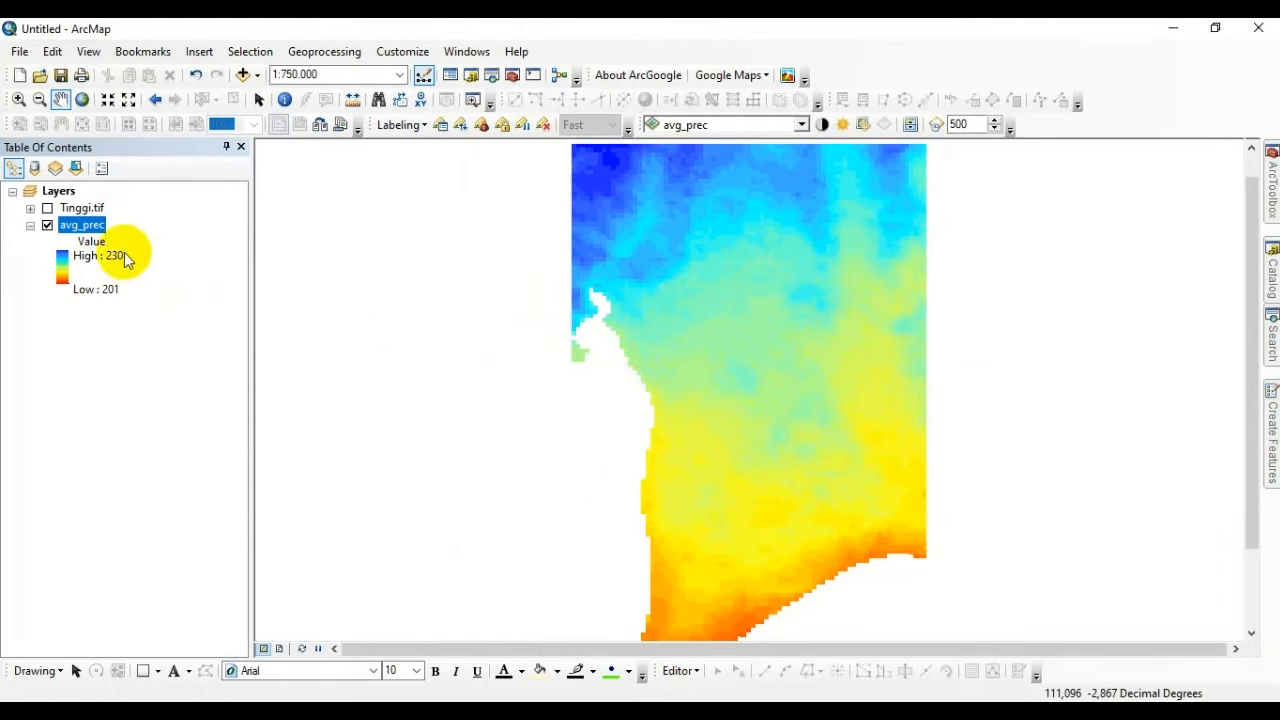
Review the raster information and spatial reference in the avg_prec layer's source properties, then close the properties.
right_click(82, 224)
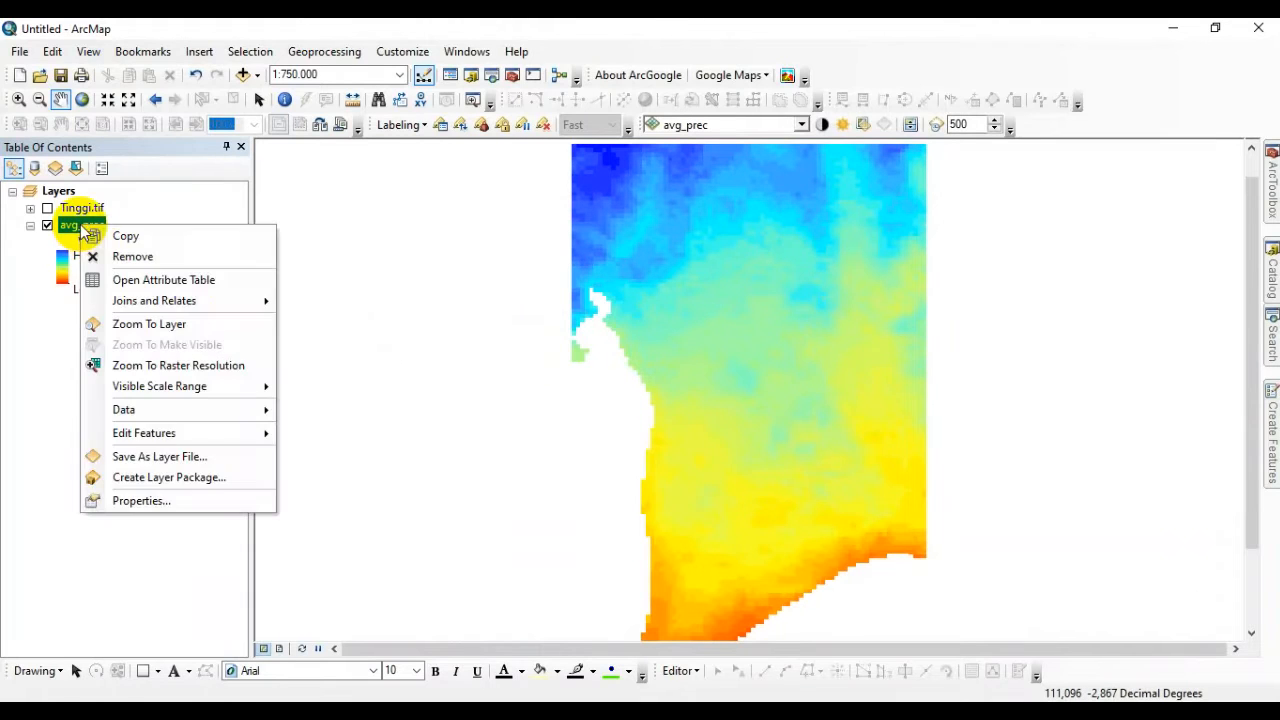
click(140, 500)
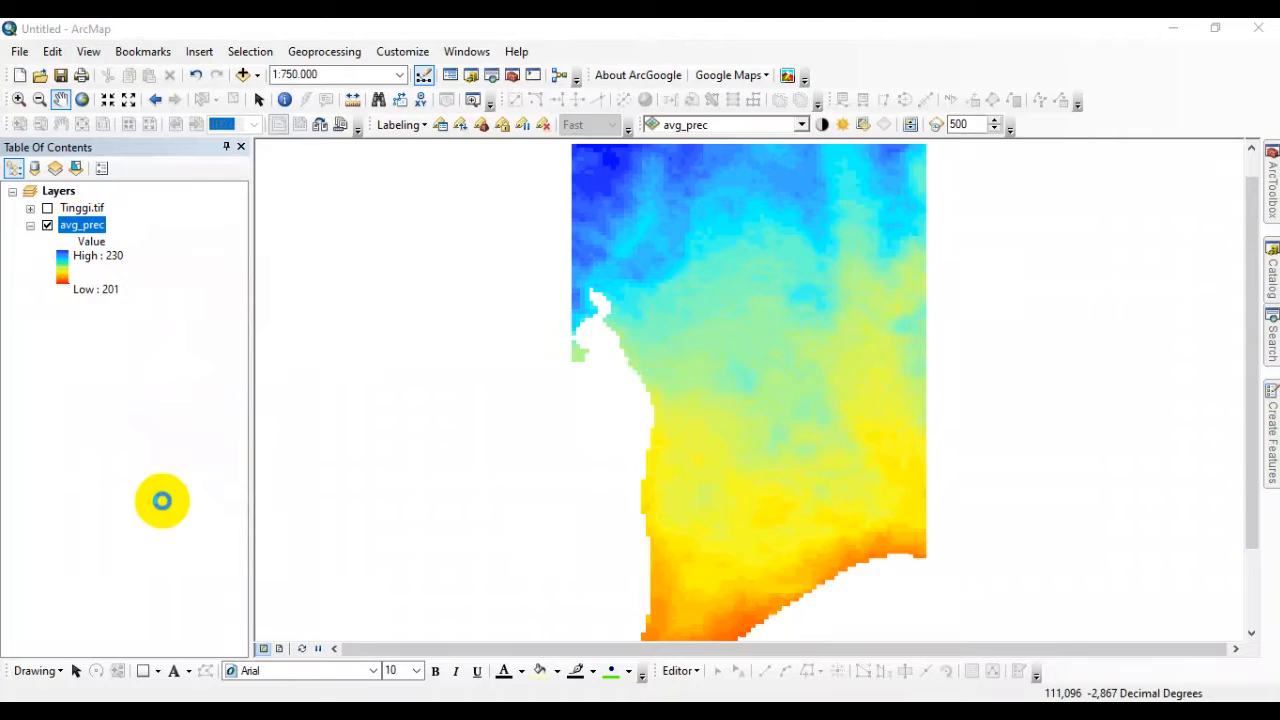
scroll(366, 320, down, 3)
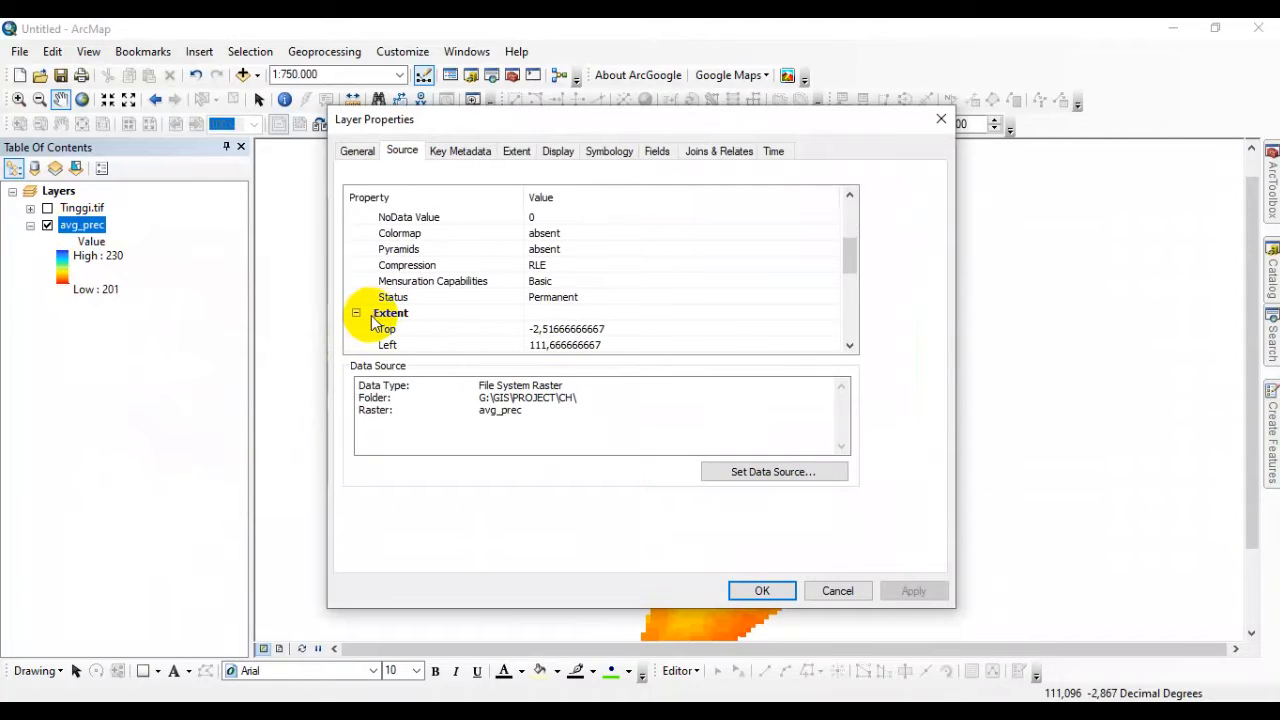
scroll(378, 320, down, 3)
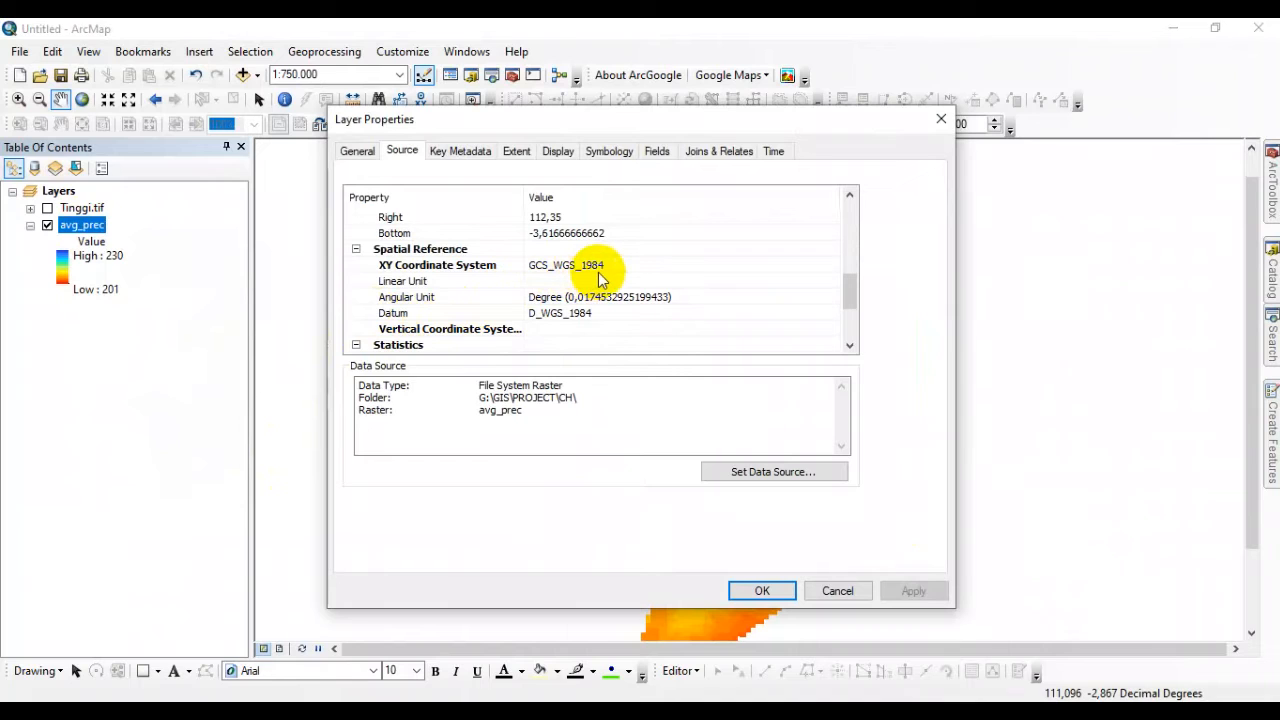
click(783, 591)
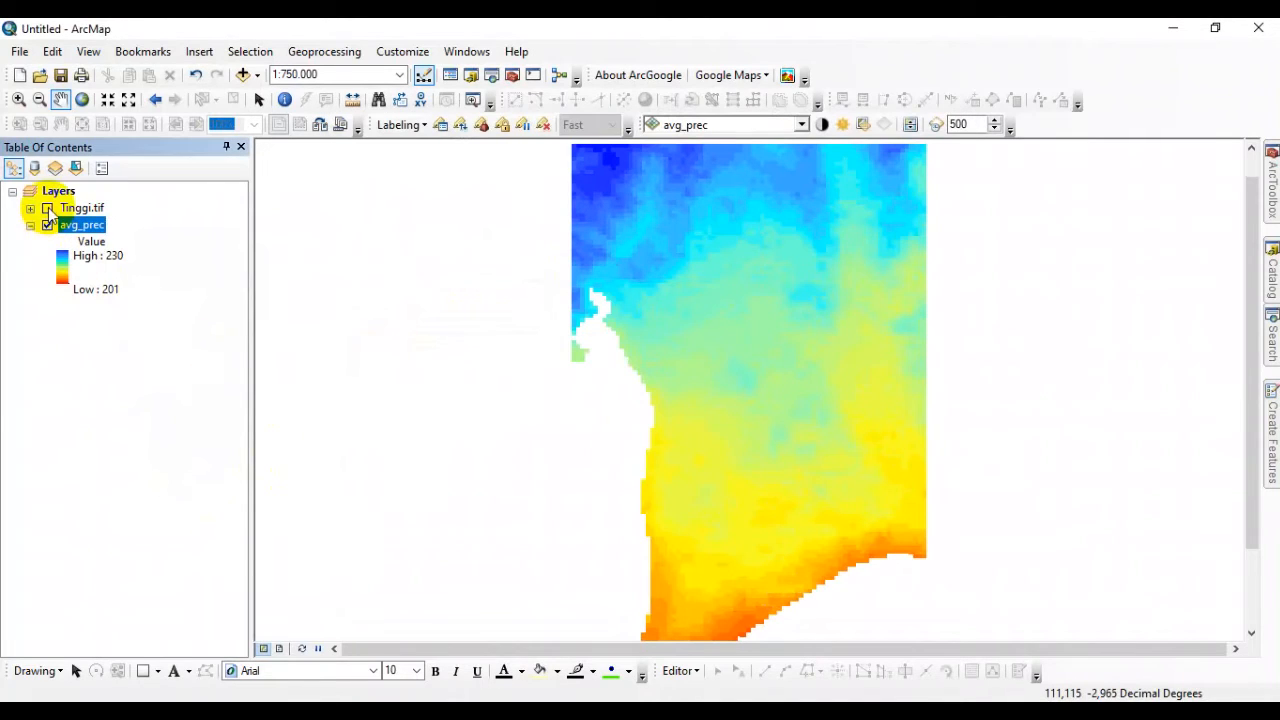
Show the Tinggi.tif layer, review the cell size and coordinate system in its source properties, and hide the layer again.
click(47, 208)
click(82, 208)
right_click(88, 214)
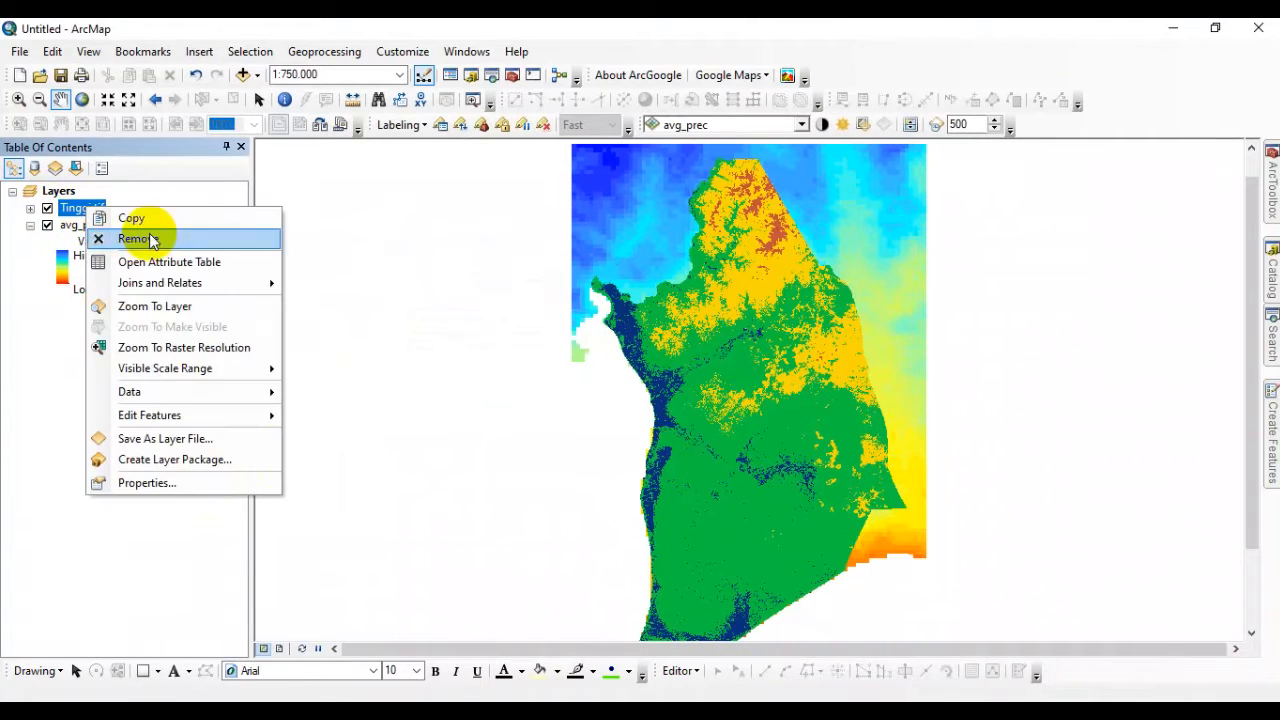
click(184, 484)
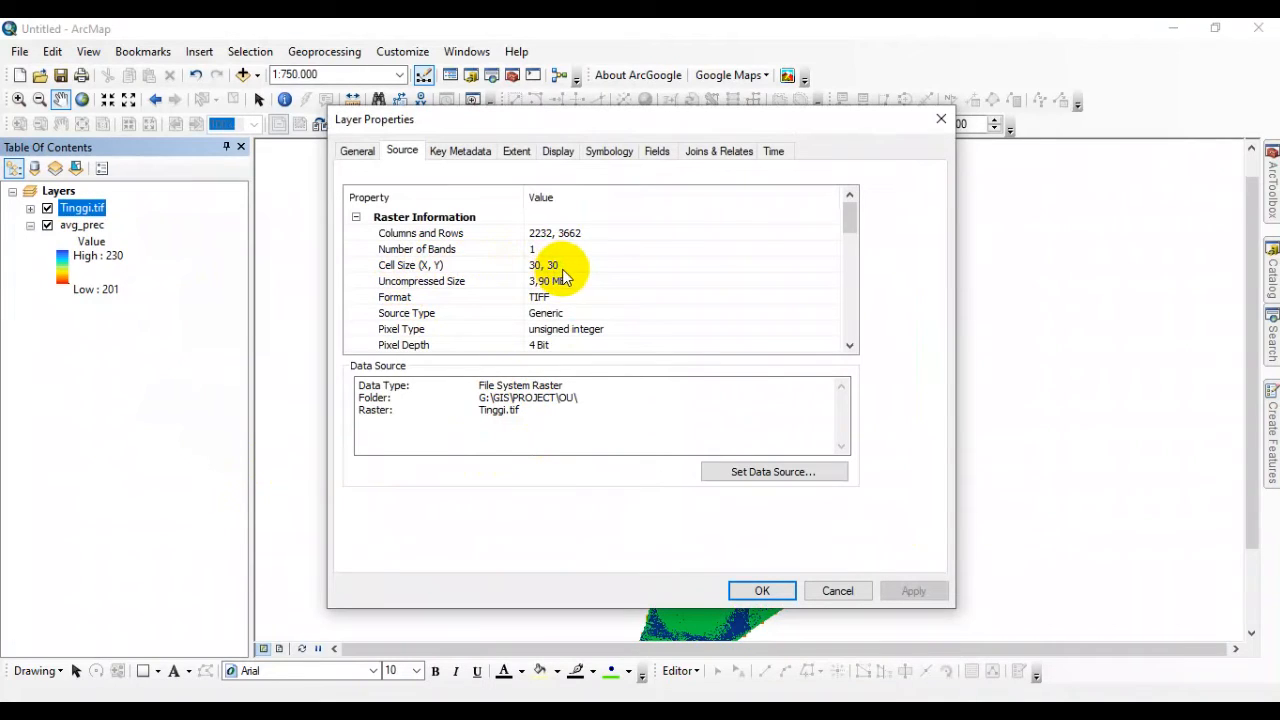
scroll(555, 275, down, 5)
scroll(563, 283, down, 1)
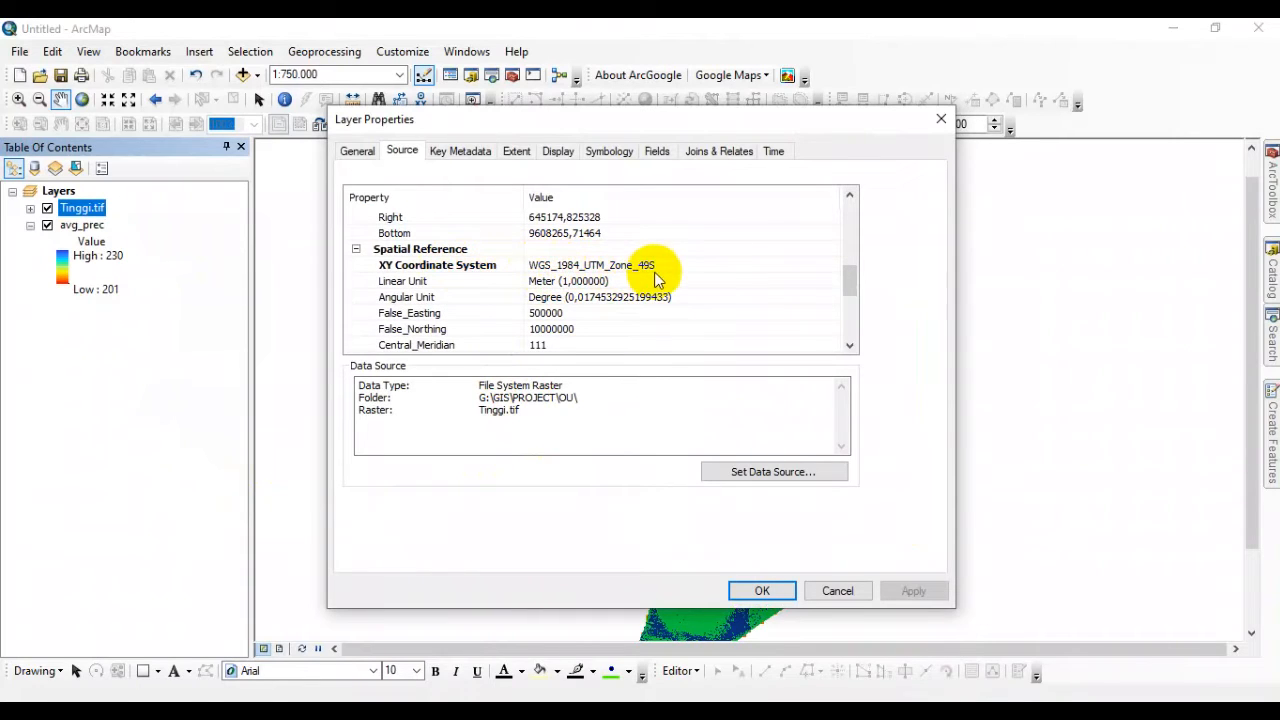
click(793, 593)
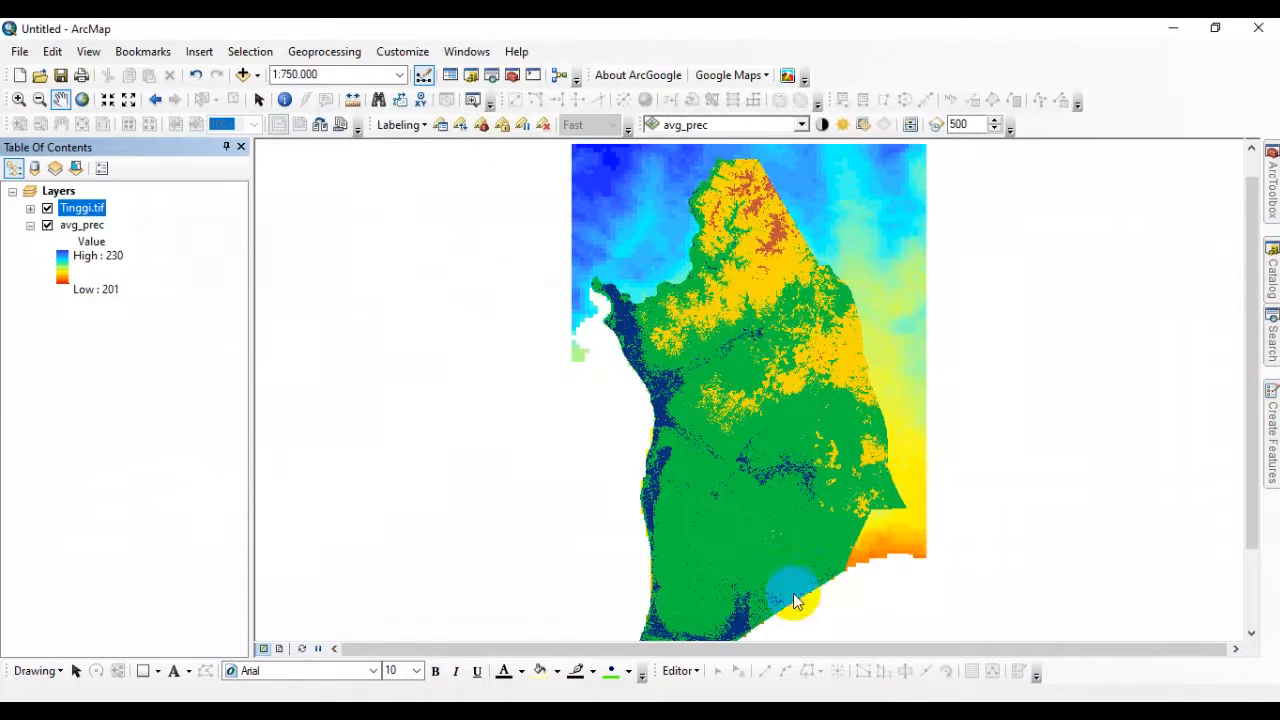
click(47, 208)
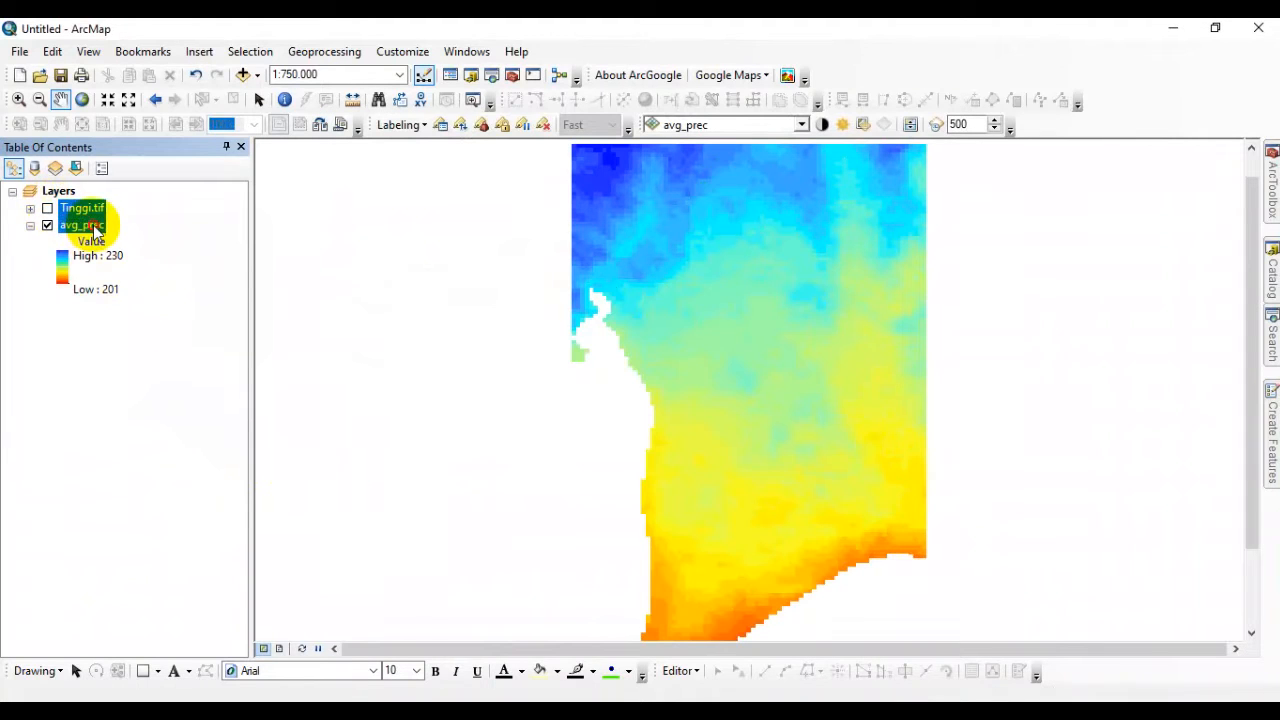
Select the avg_prec layer and open the Project Raster tool from the raster projection tools in Data Management Tools.
click(88, 226)
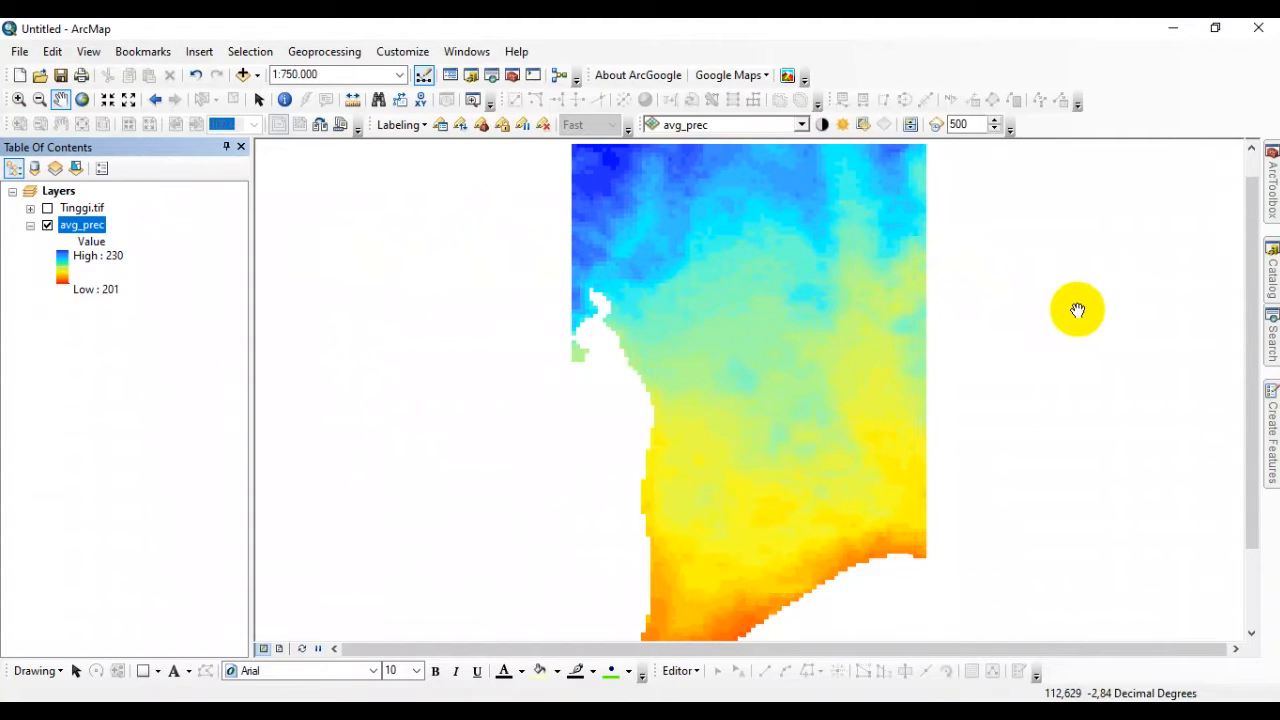
click(1273, 200)
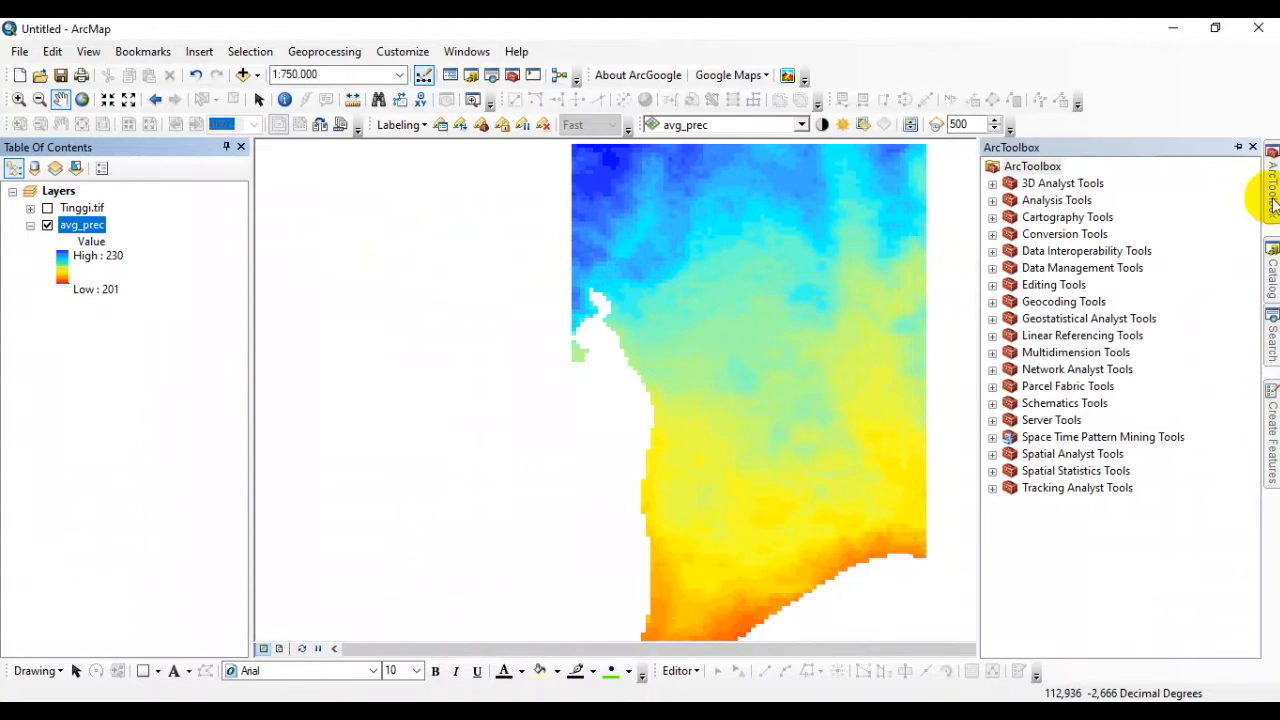
click(992, 268)
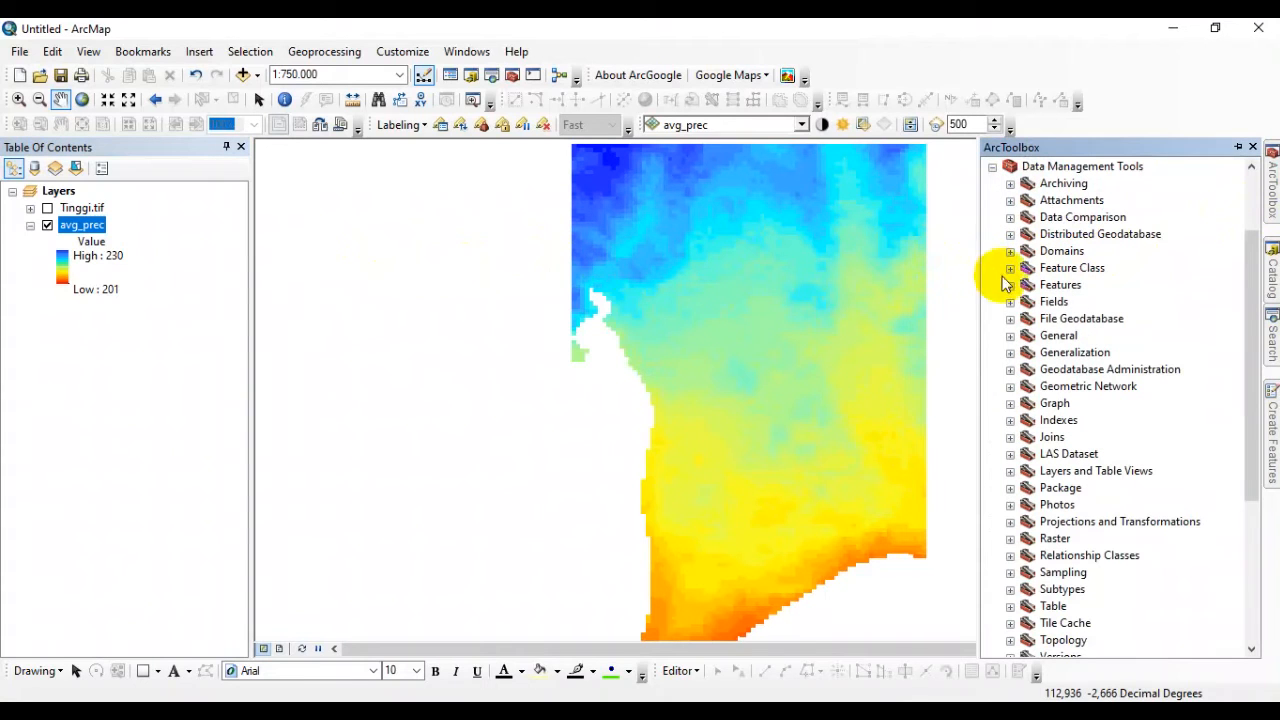
click(1010, 521)
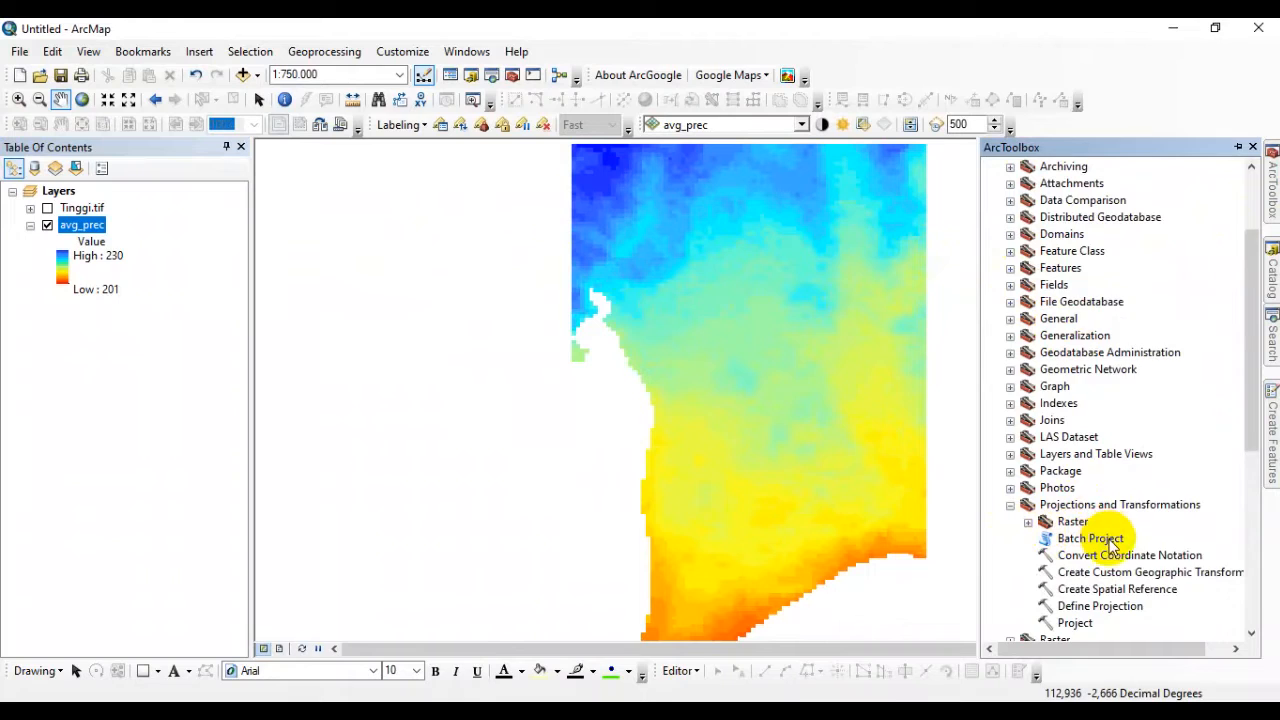
scroll(1110, 544, down, 1)
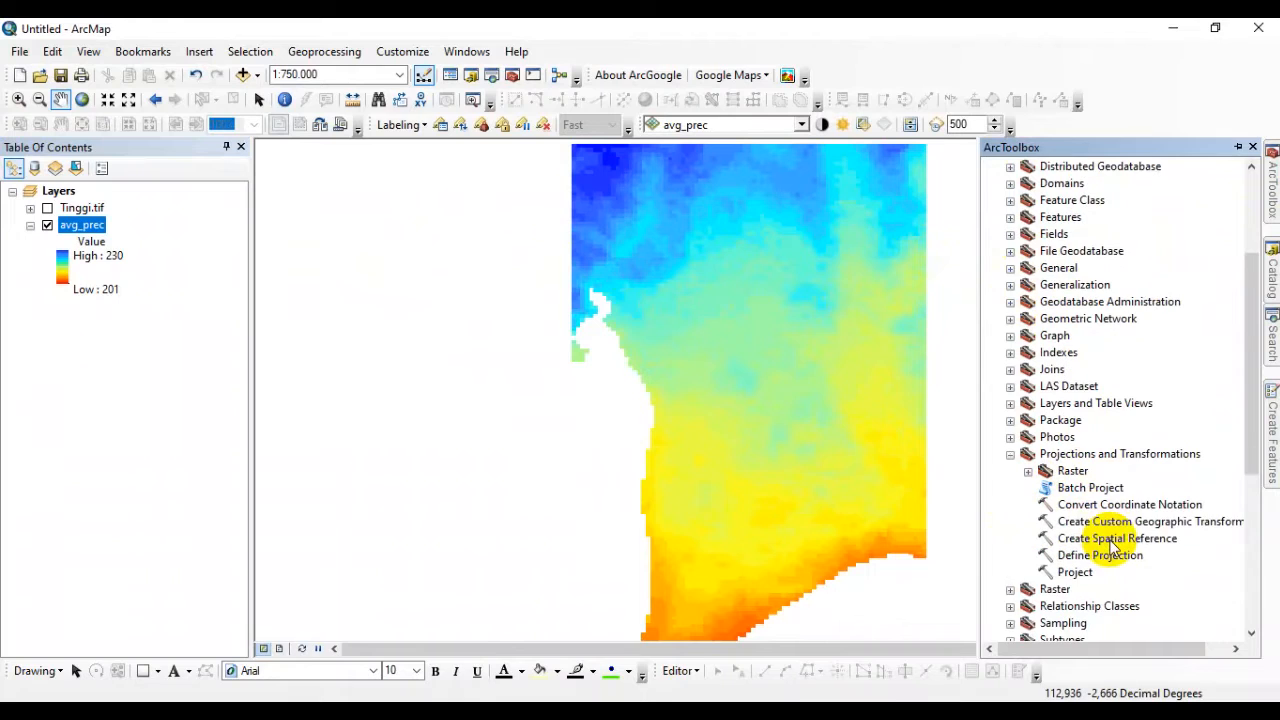
click(1028, 474)
scroll(1070, 460, down, 2)
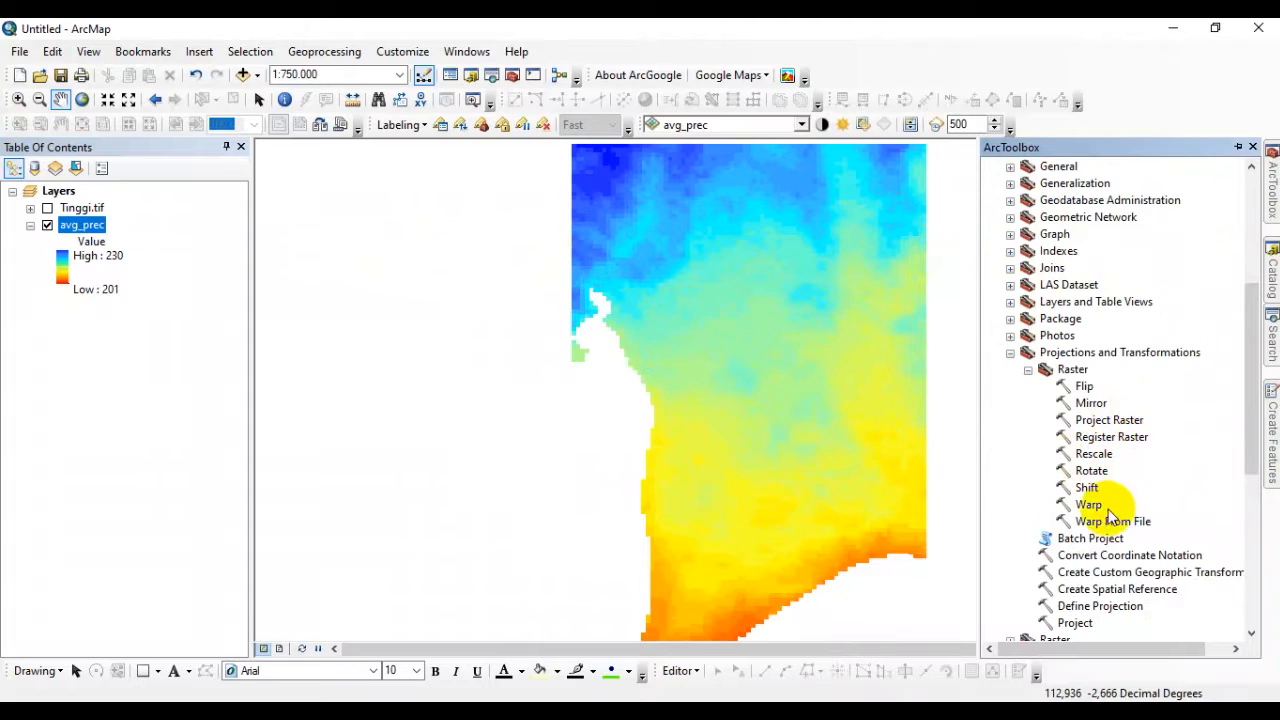
click(1108, 419)
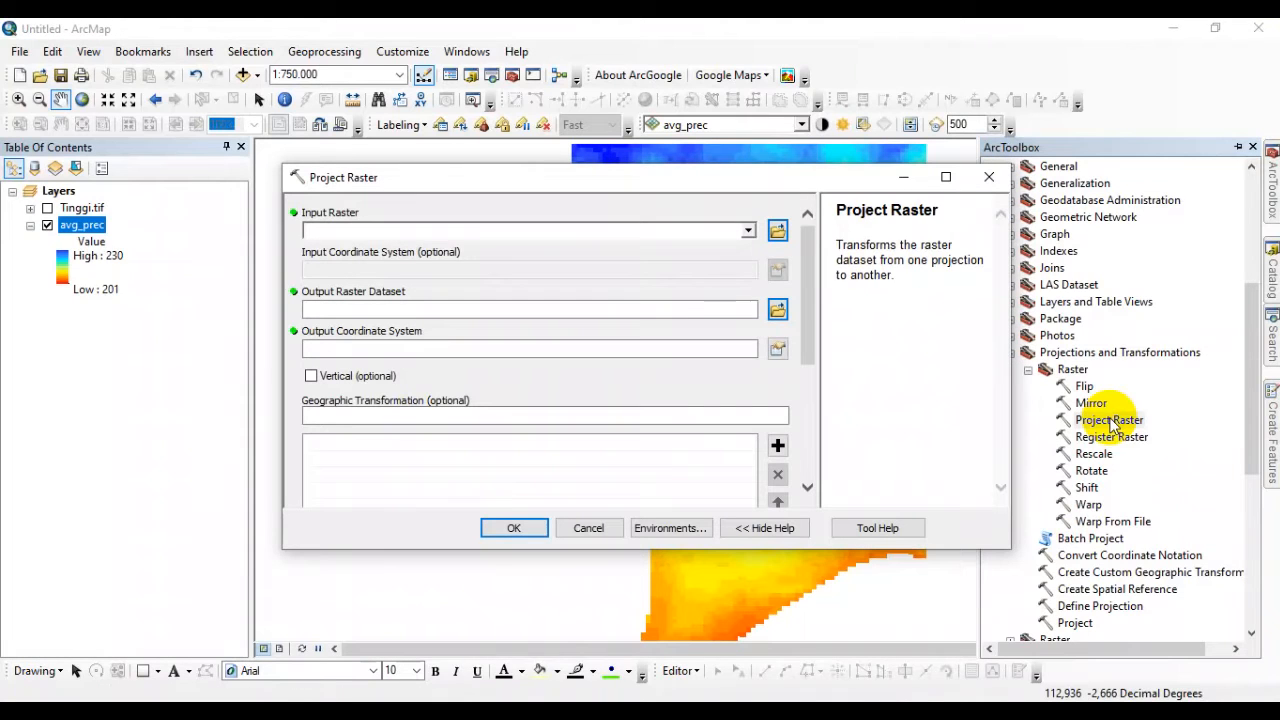
Use avg_prec as the input raster and save the output raster dataset as avg_prec_UTM in the CH folder.
click(78, 228)
drag(75, 230, 325, 231)
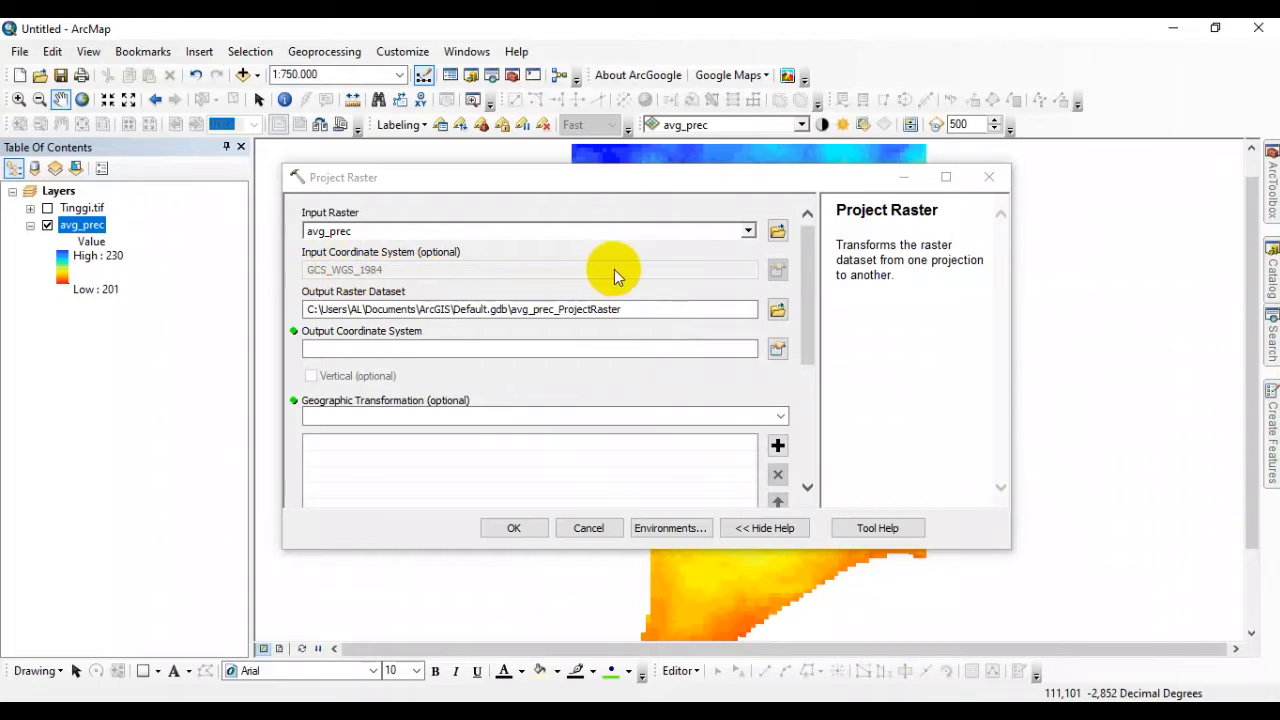
click(777, 309)
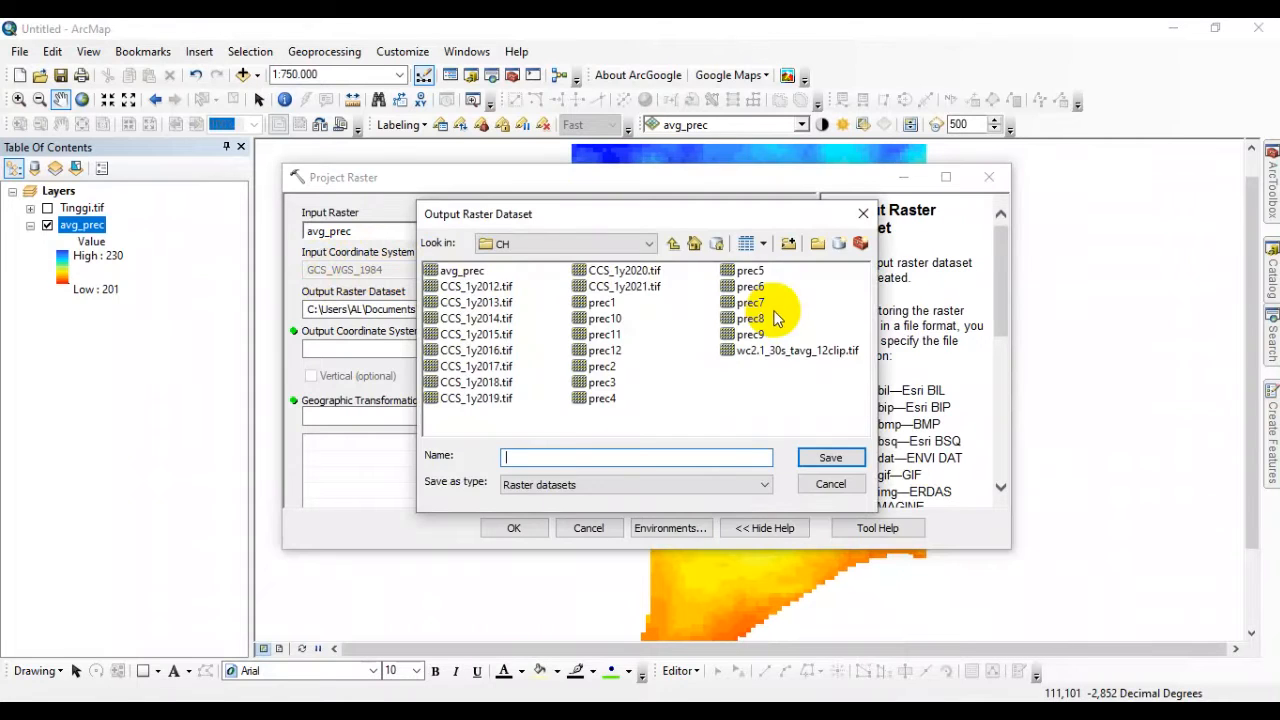
click(470, 272)
click(546, 457)
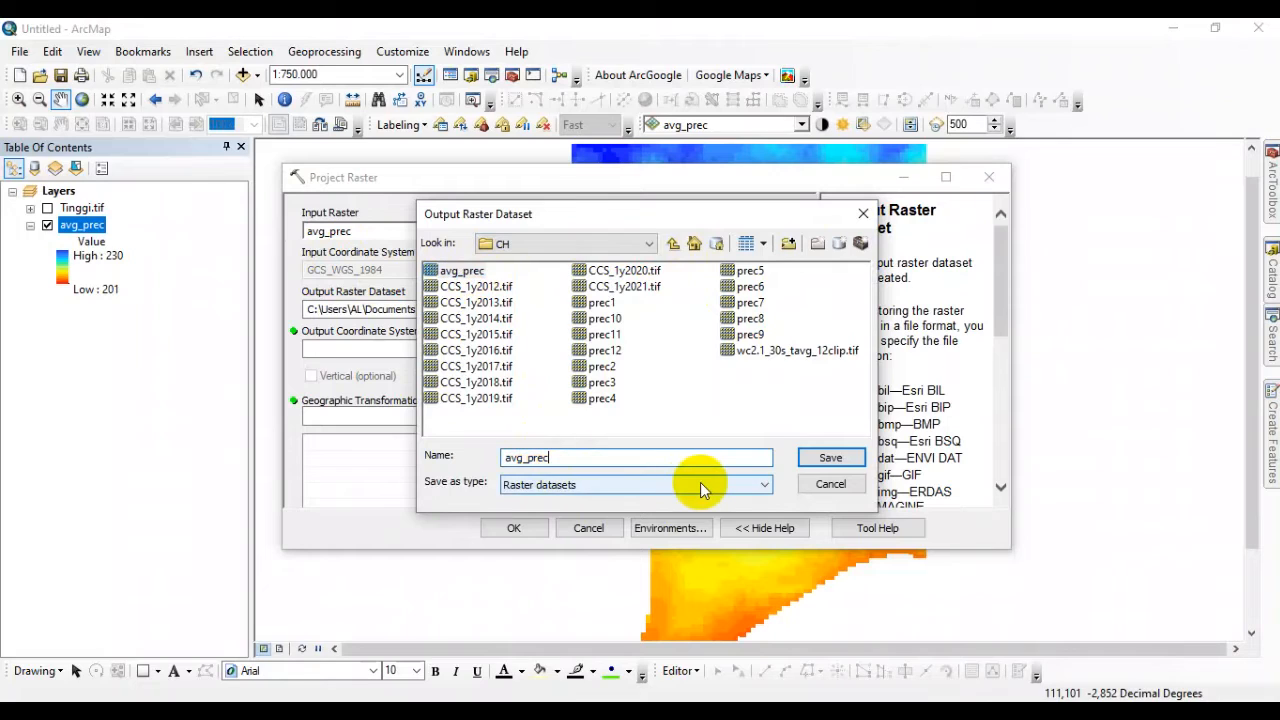
text(_UTM)
click(815, 458)
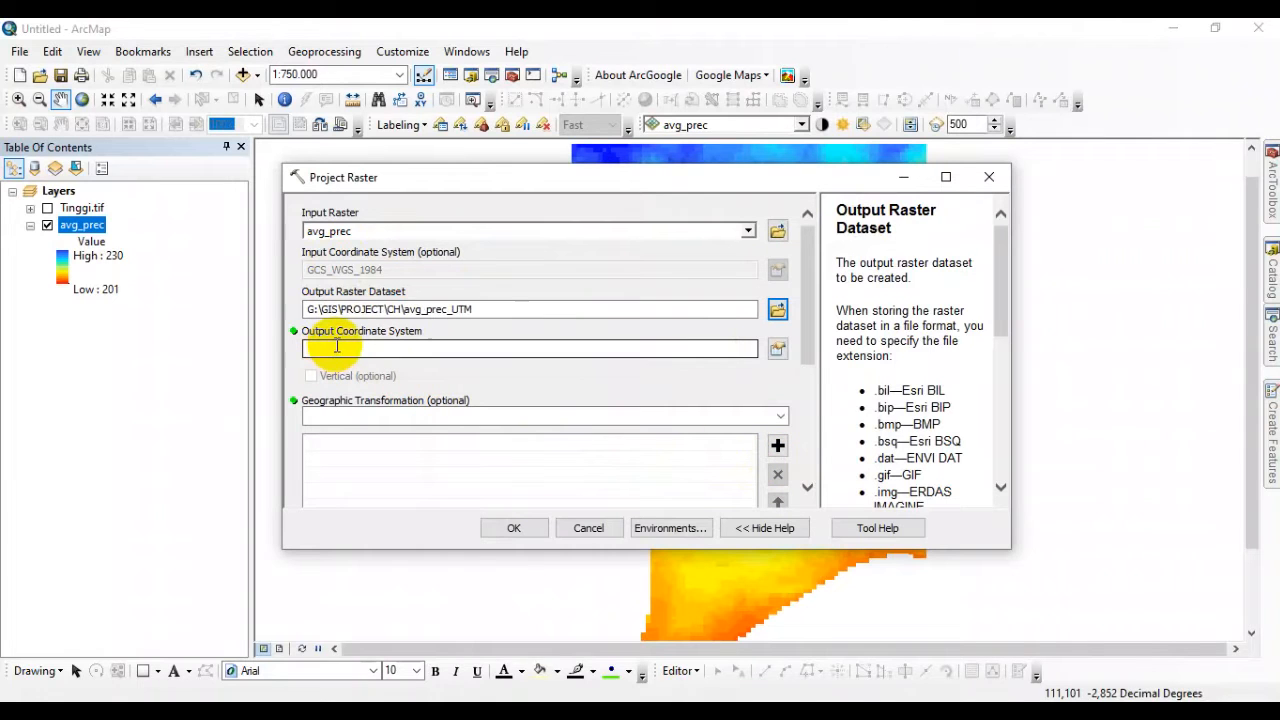
Set the output coordinate system to WGS 1984 UTM Zone 49S and run the projection with NEAREST resampling.
click(777, 348)
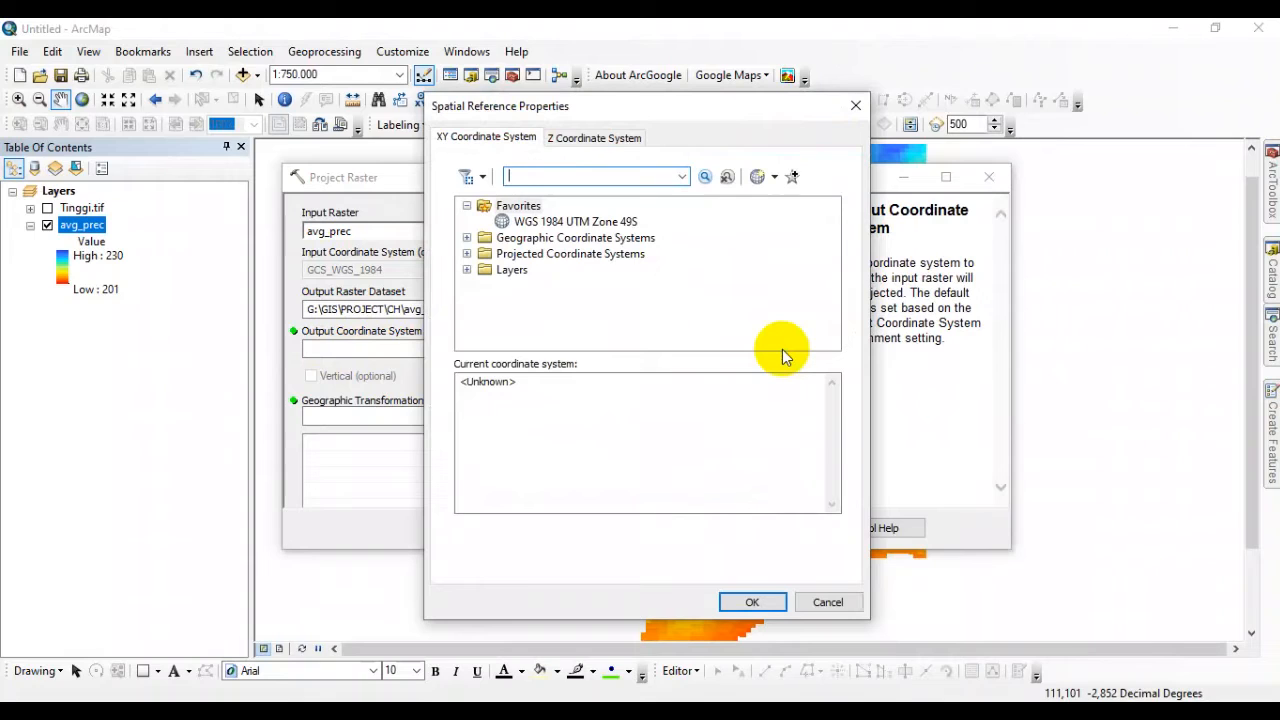
click(628, 223)
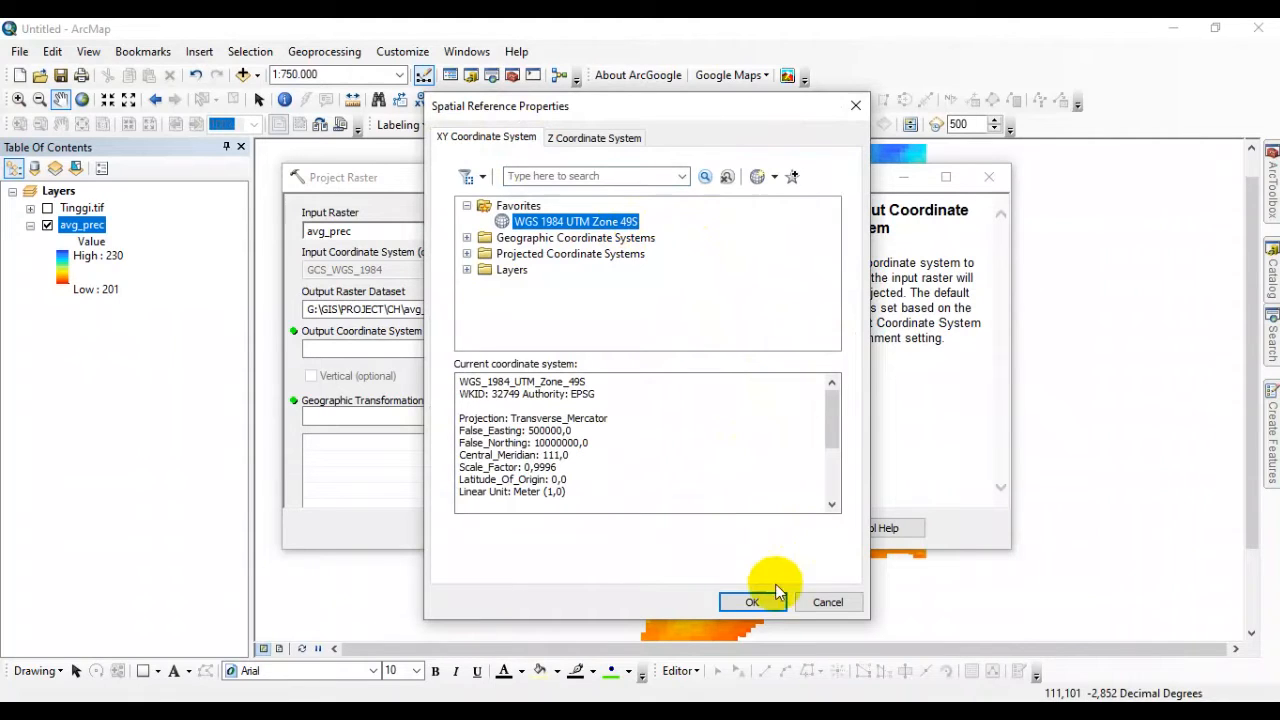
click(754, 601)
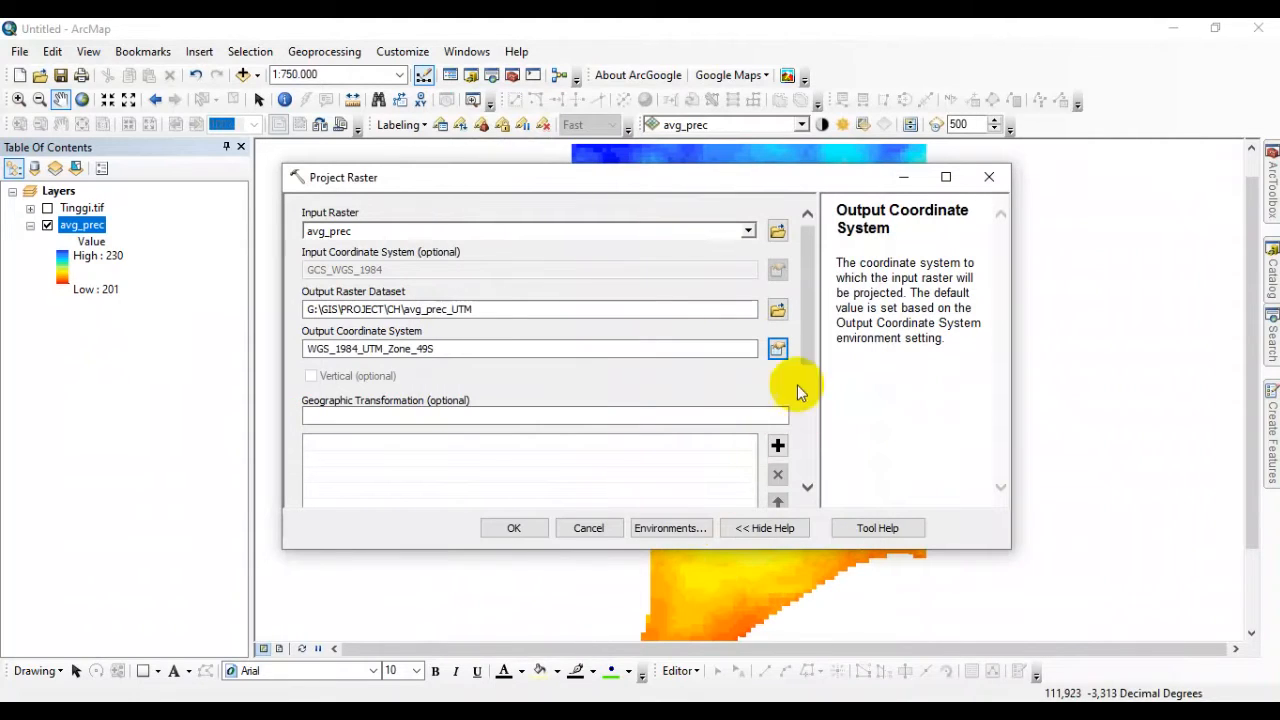
drag(809, 343, 812, 445)
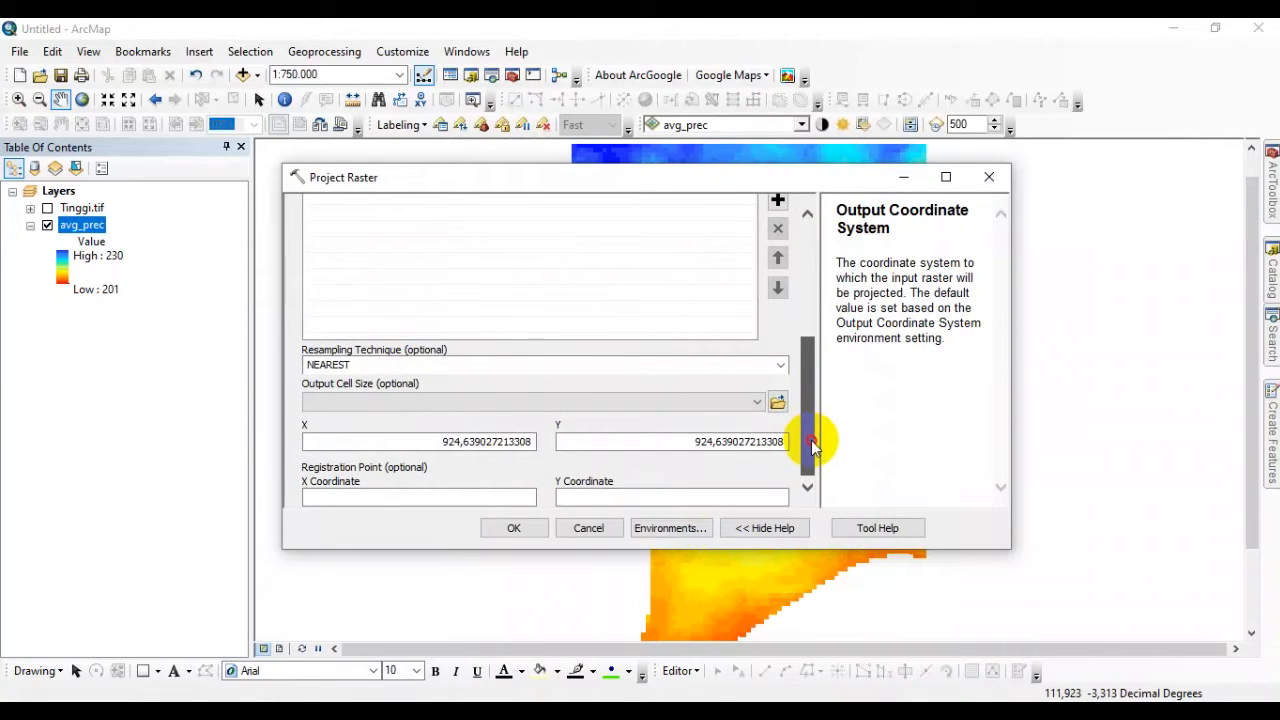
click(514, 529)
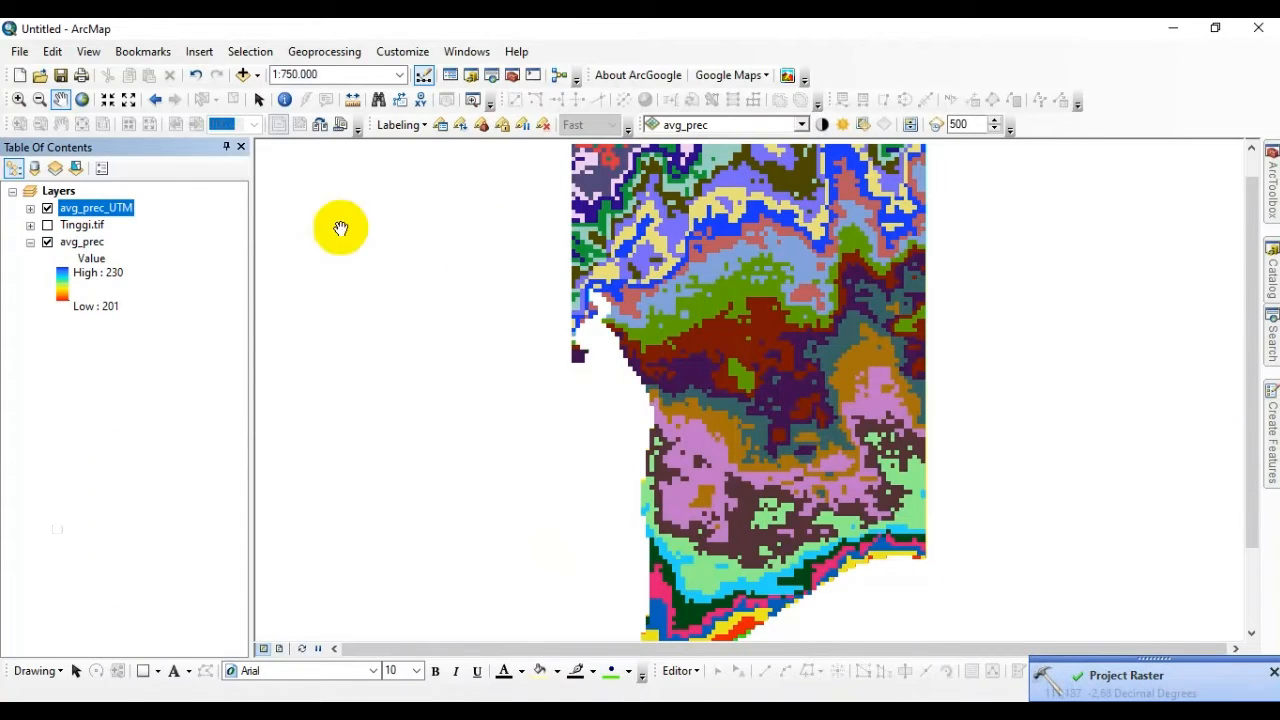
Hide the avg_prec layer and change the avg_prec_UTM layer's symbology to Stretched.
click(47, 242)
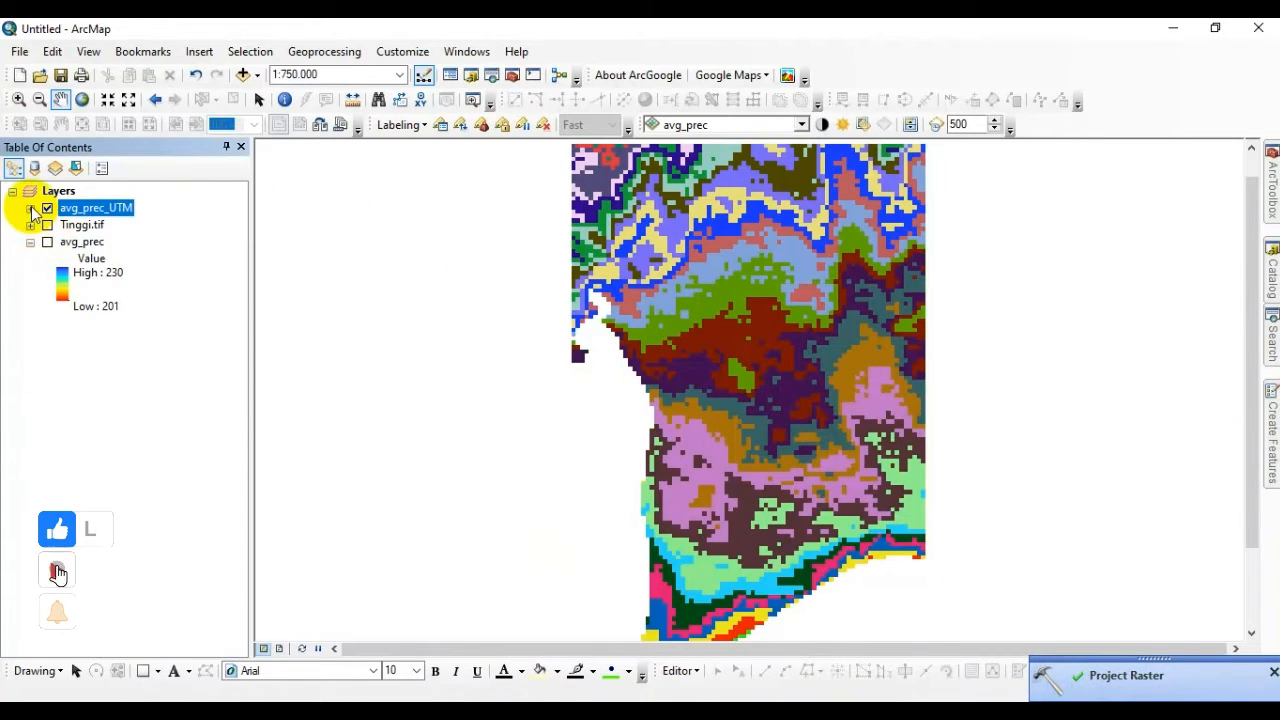
right_click(82, 210)
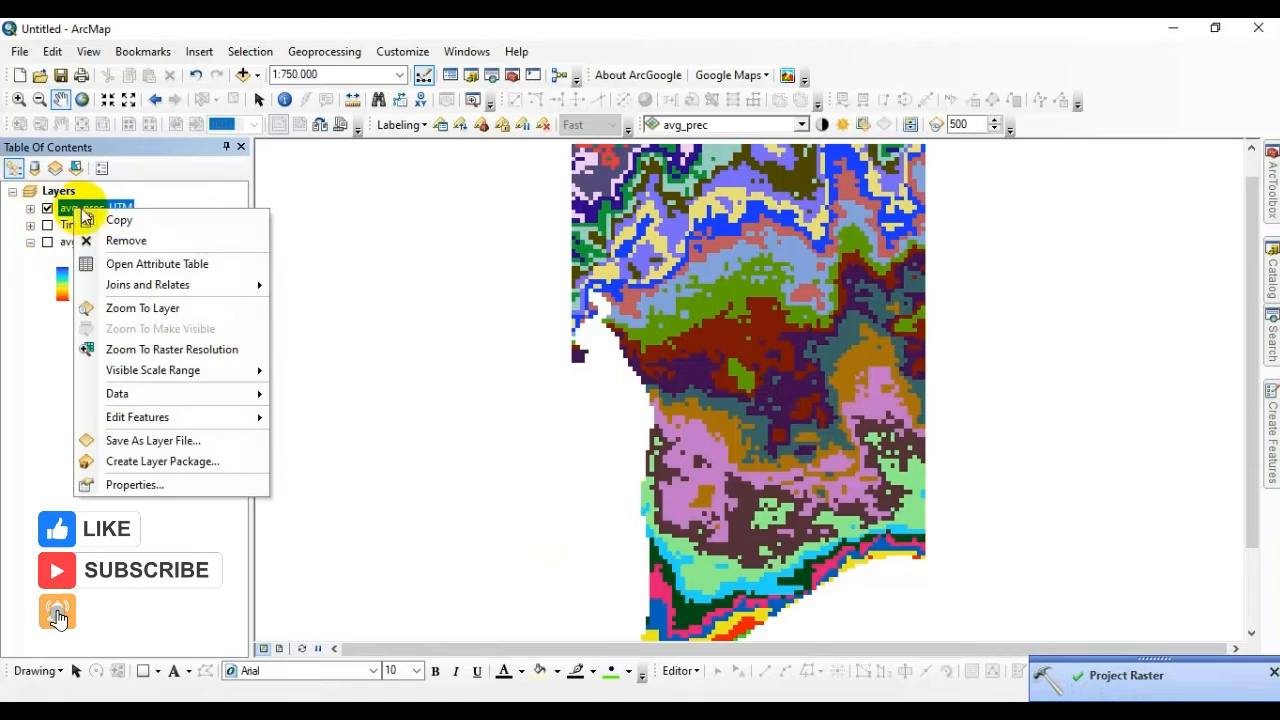
click(160, 484)
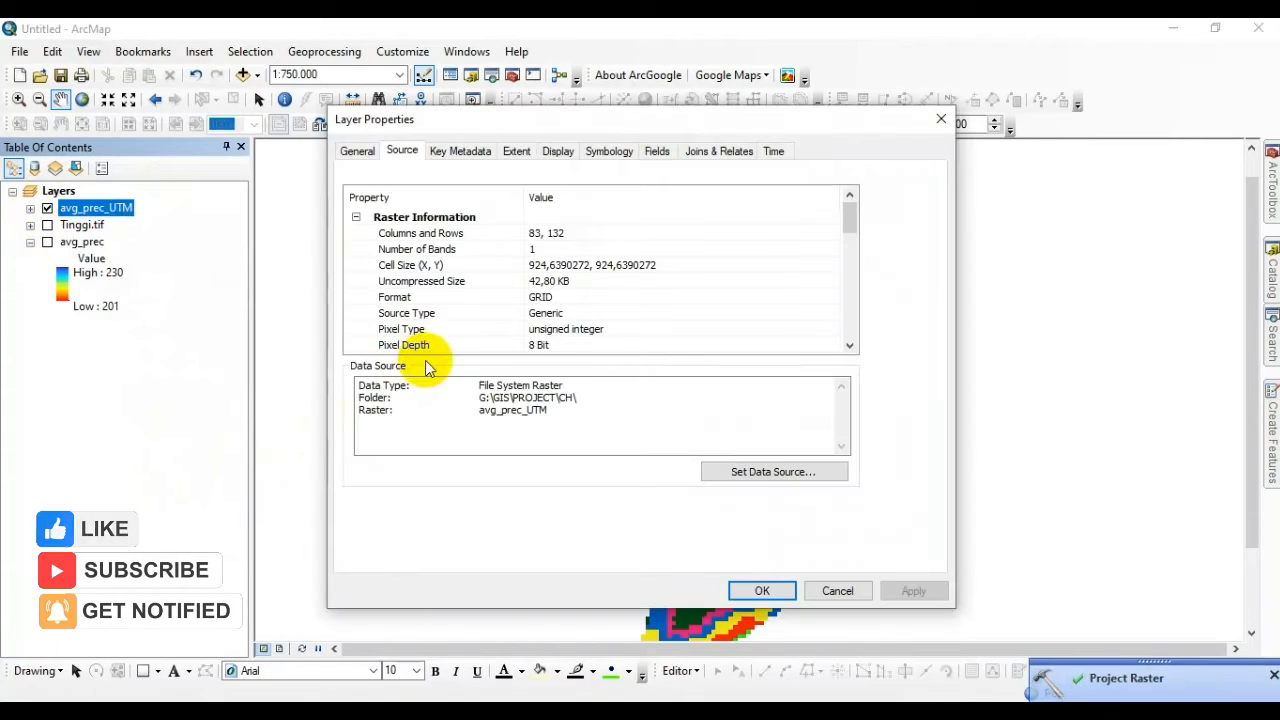
click(618, 154)
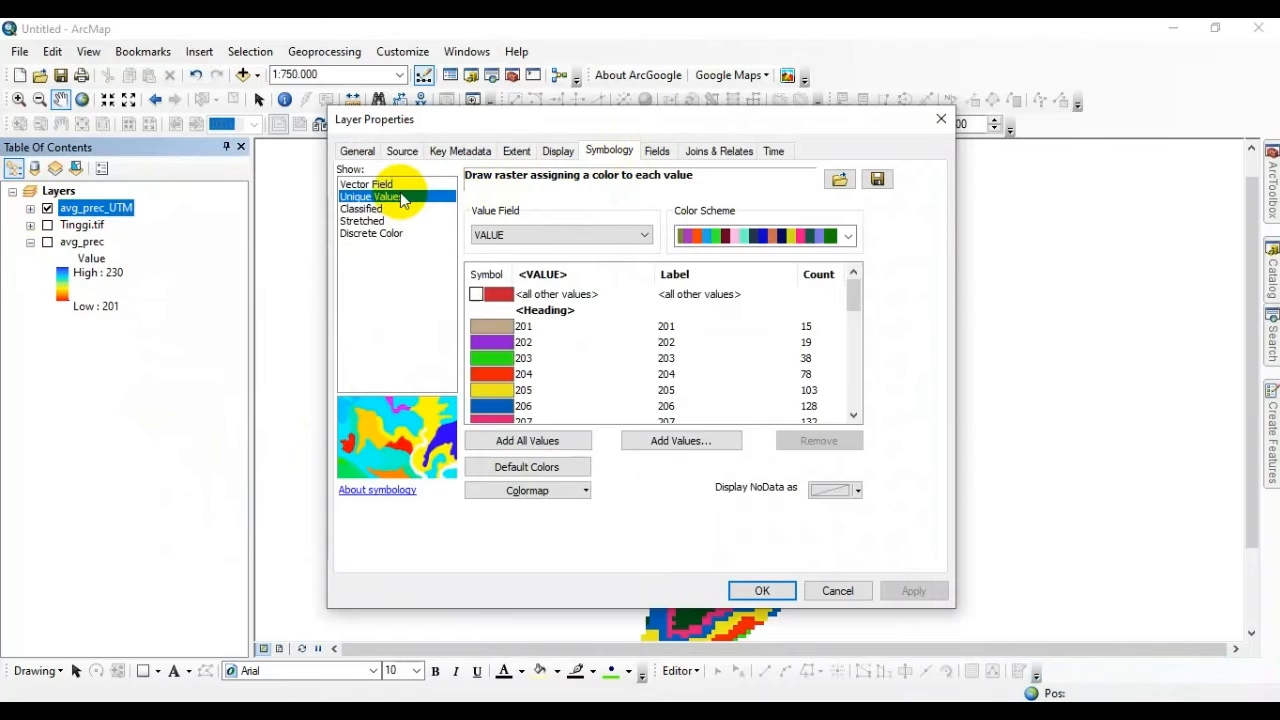
click(364, 222)
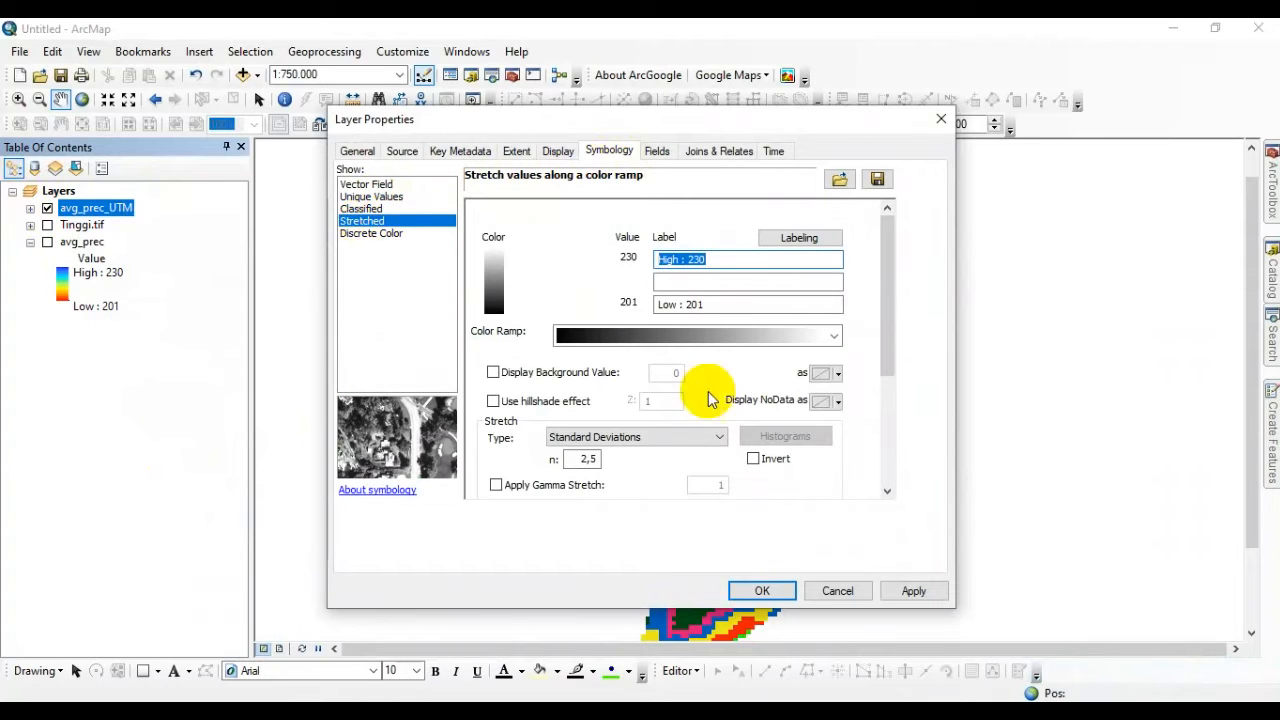
click(772, 590)
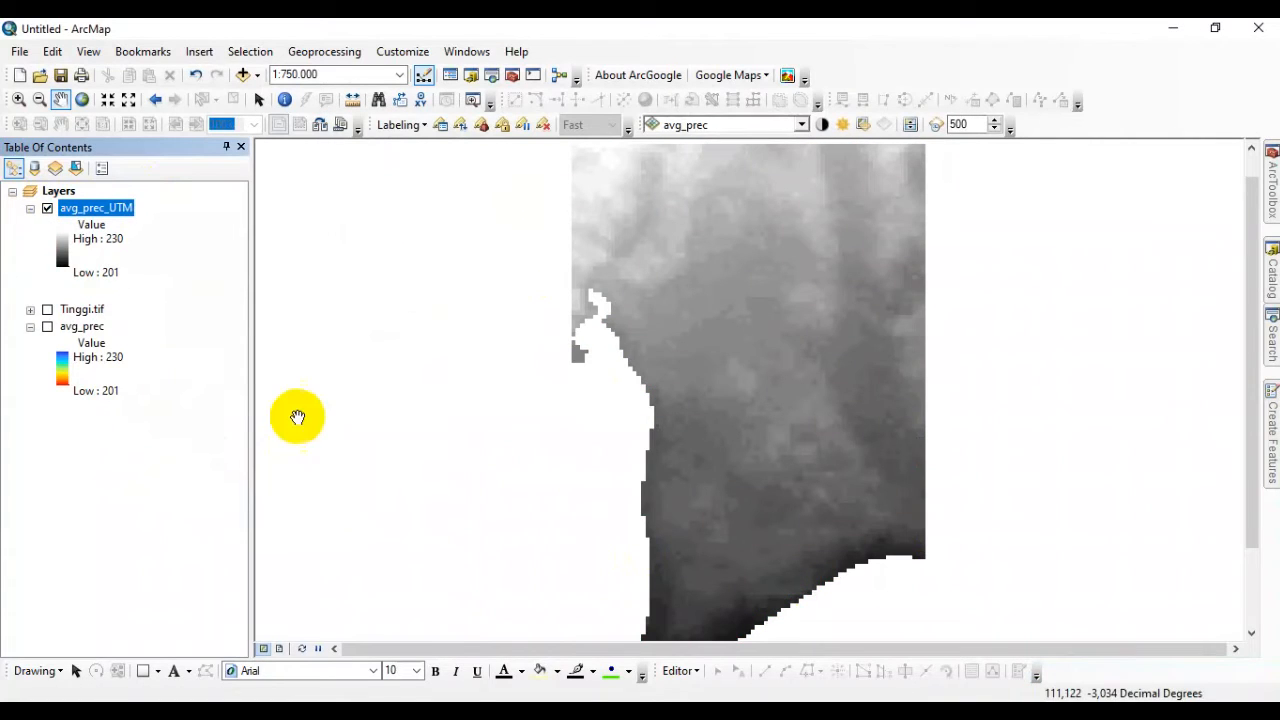
Collapse the avg_prec legend and check the cell size and coordinate system in the avg_prec_UTM layer's source properties.
click(30, 327)
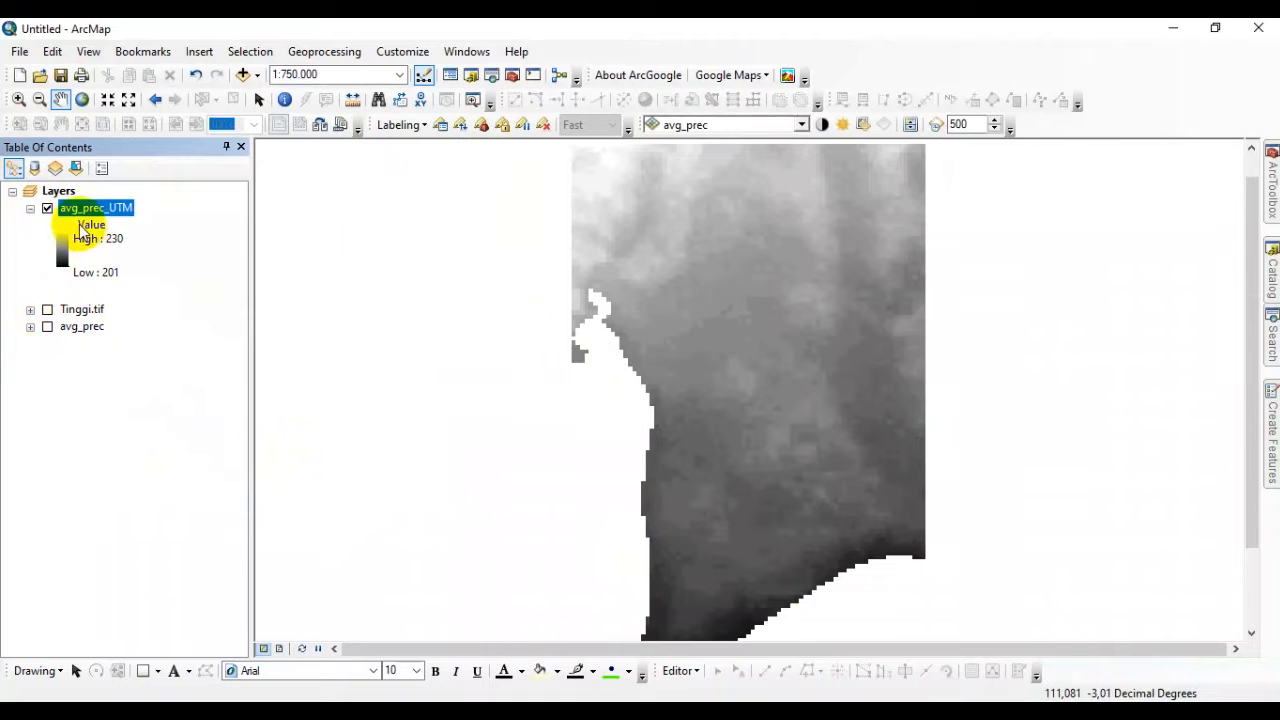
right_click(99, 209)
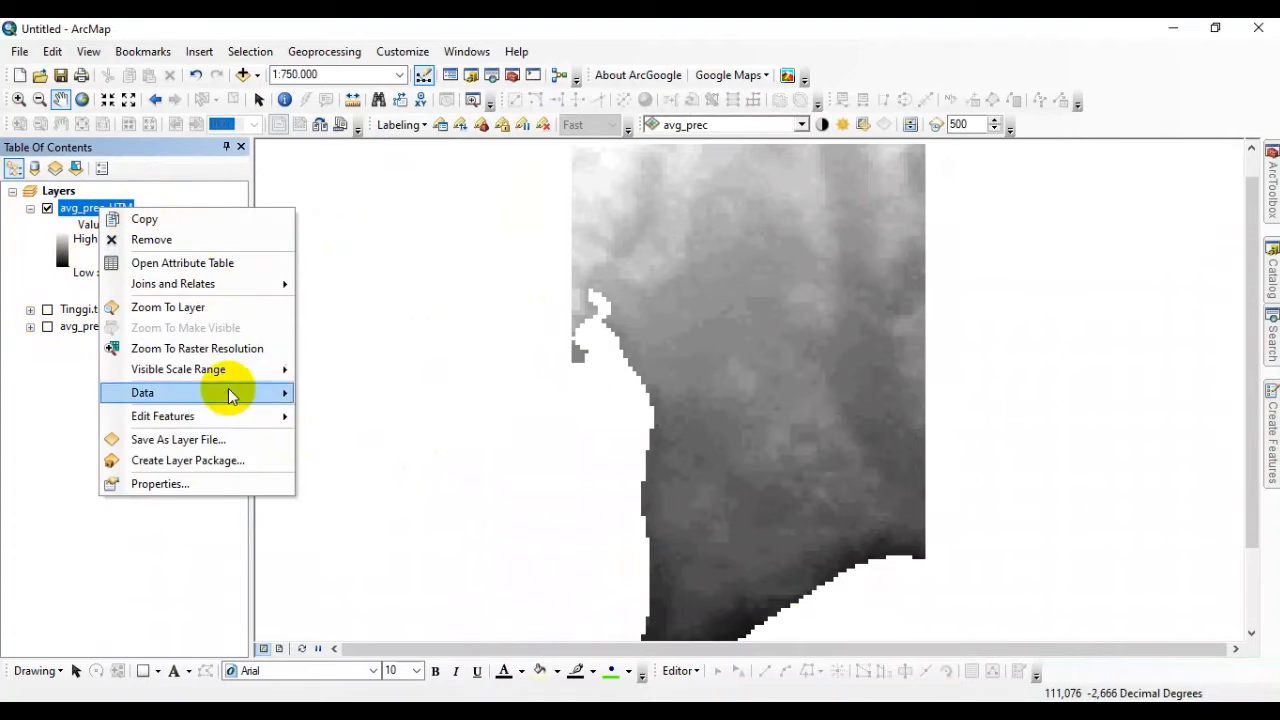
click(208, 484)
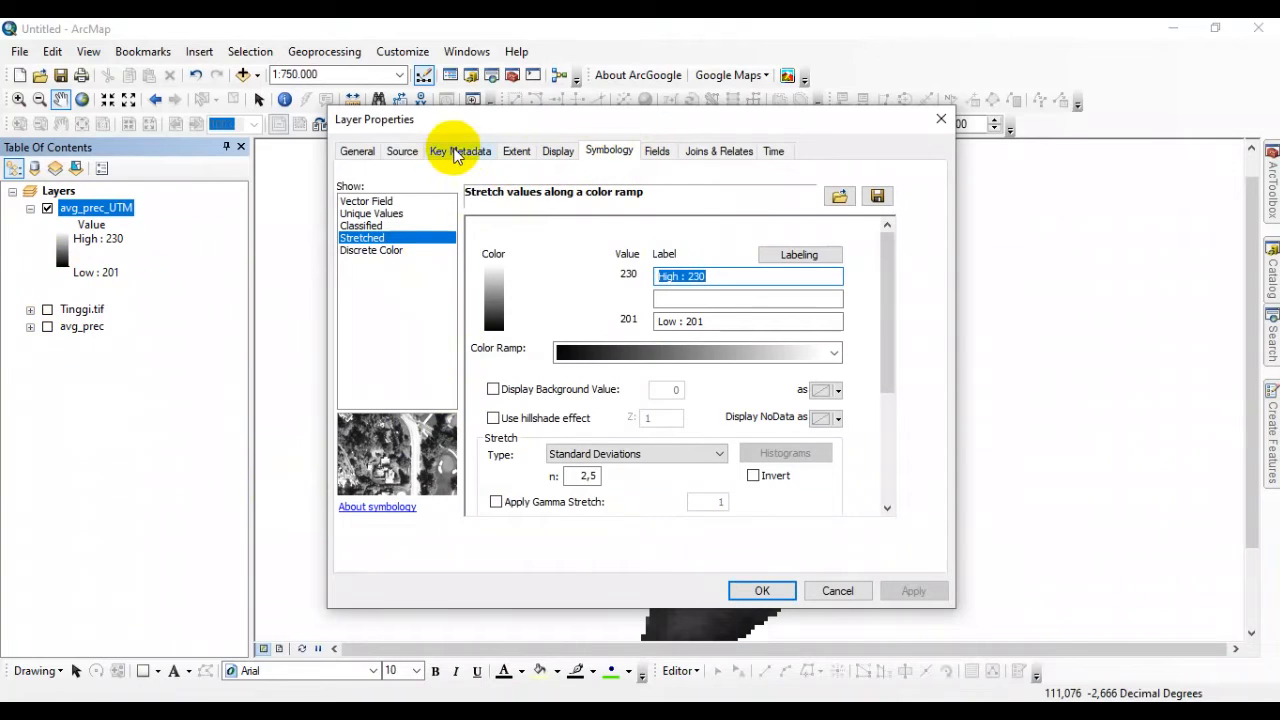
click(401, 151)
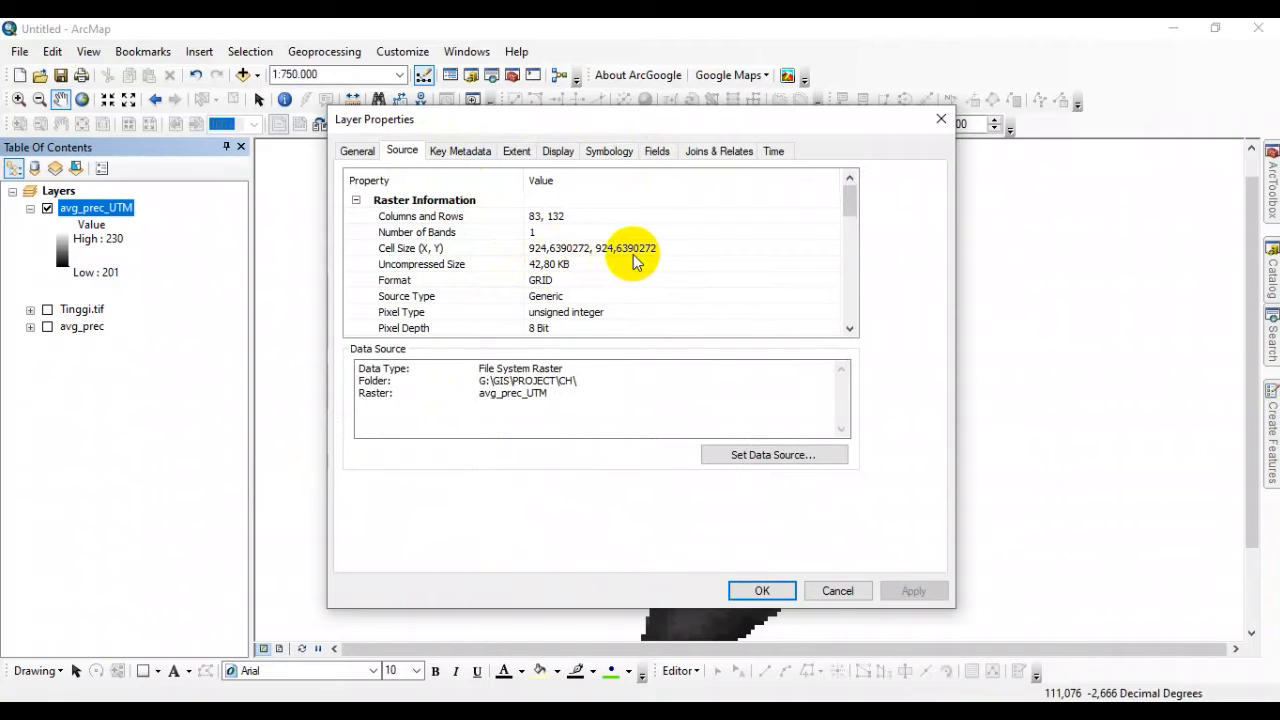
scroll(633, 260, down, 4)
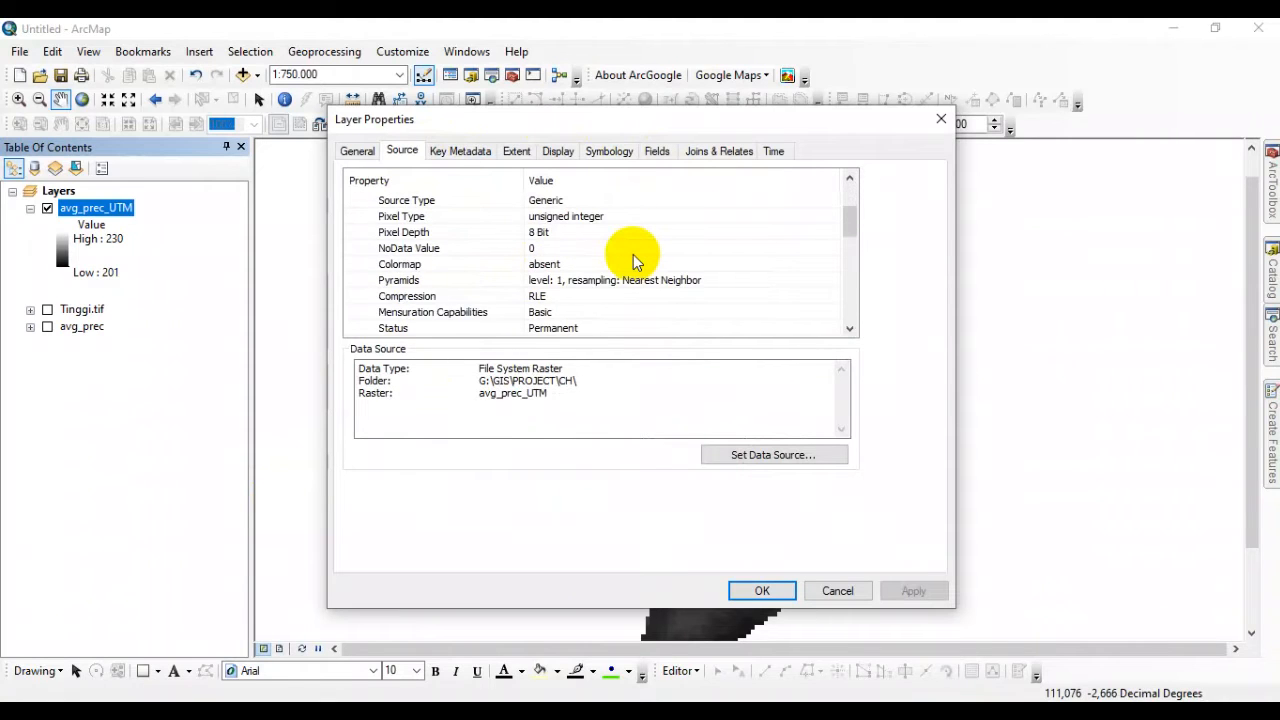
scroll(633, 260, down, 1)
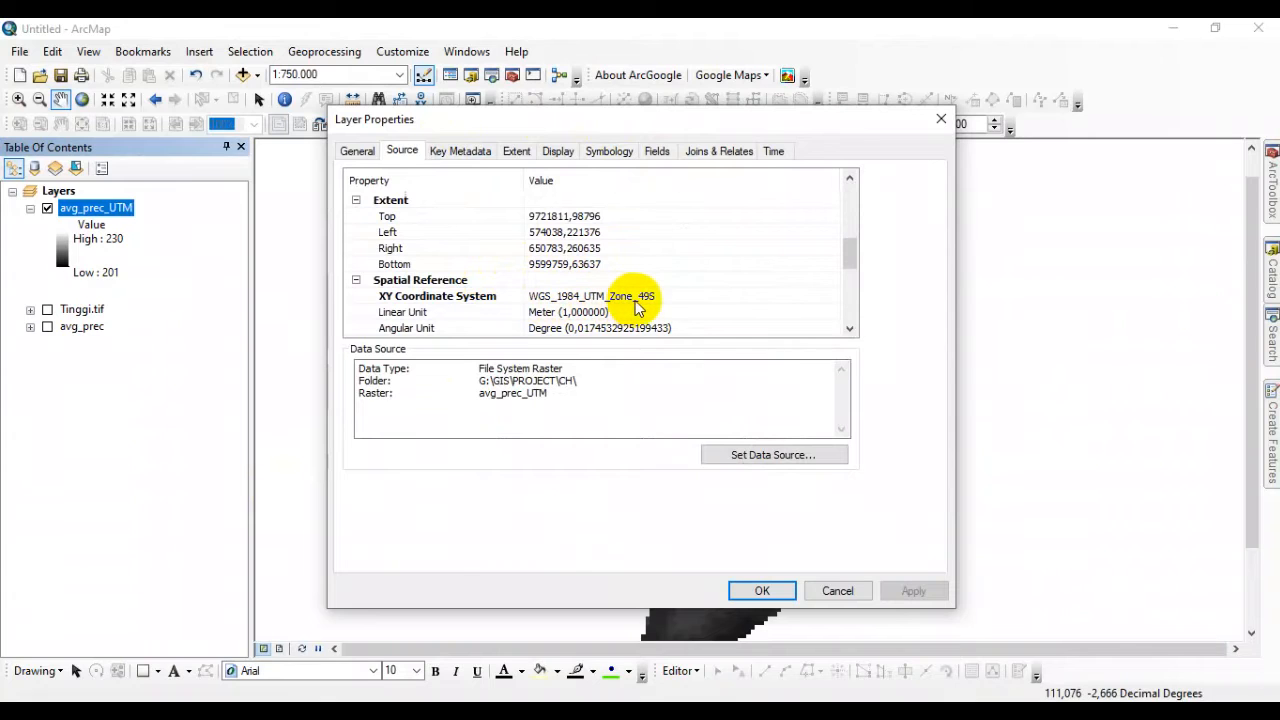
click(766, 591)
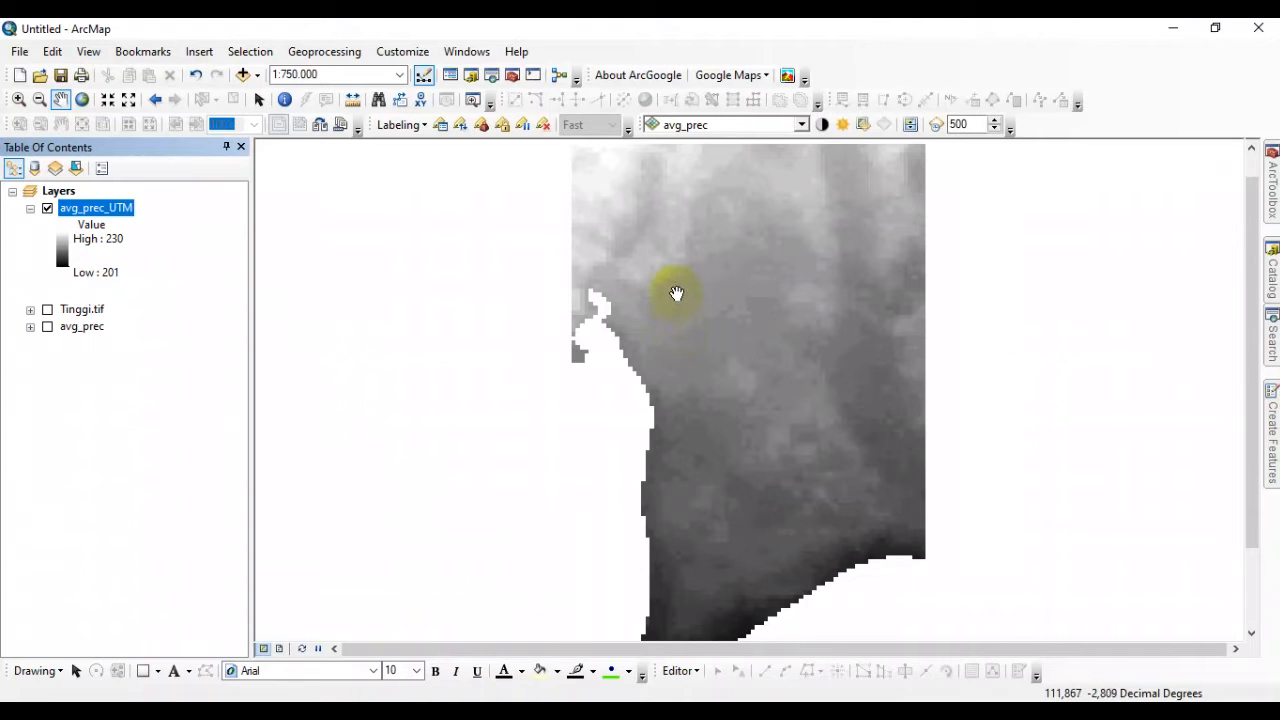
Show the ArcToolbox tool list and collapse its Projections and Transformations toolset.
scroll(676, 293, down, 2)
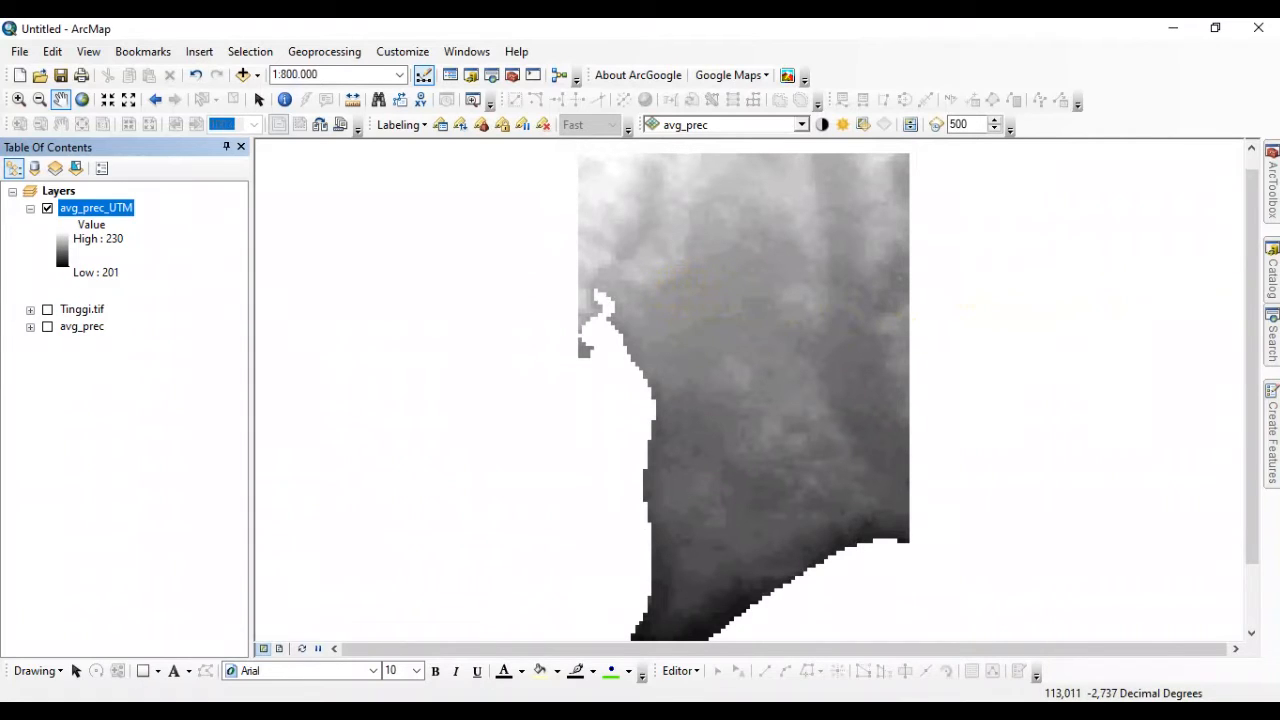
click(1273, 203)
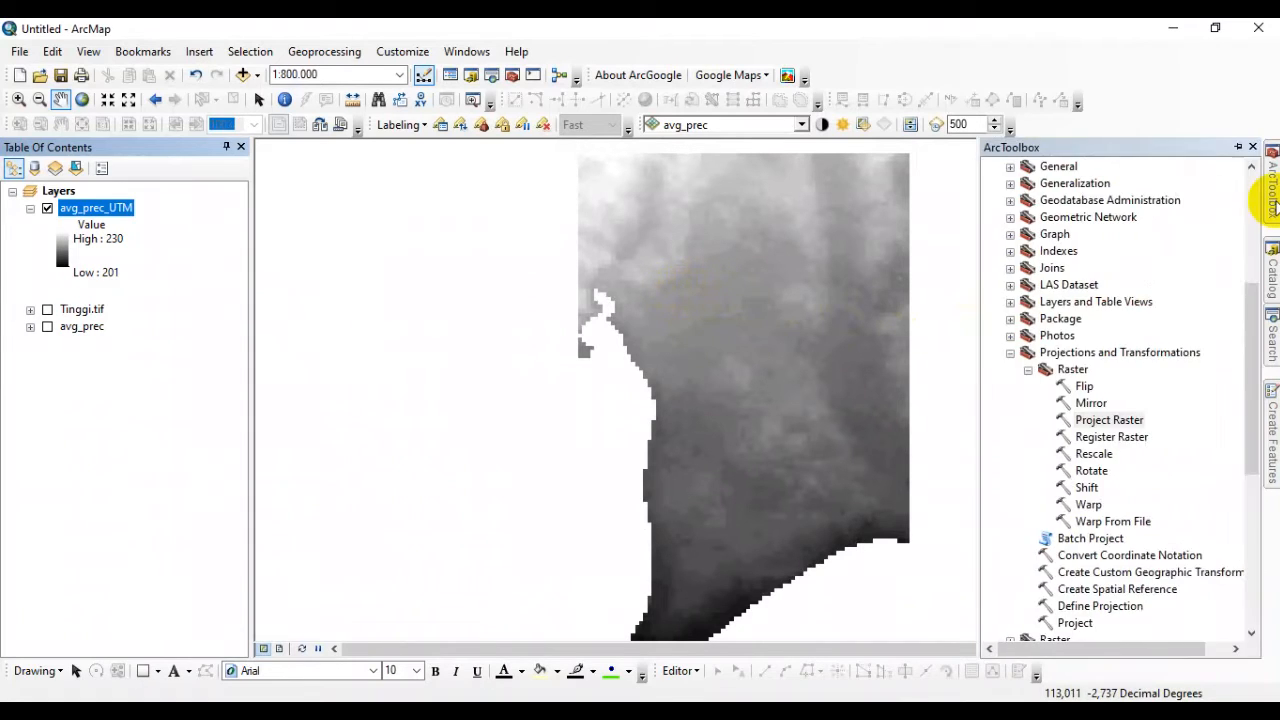
click(1011, 352)
scroll(1032, 300, up, 3)
scroll(1032, 300, up, 3)
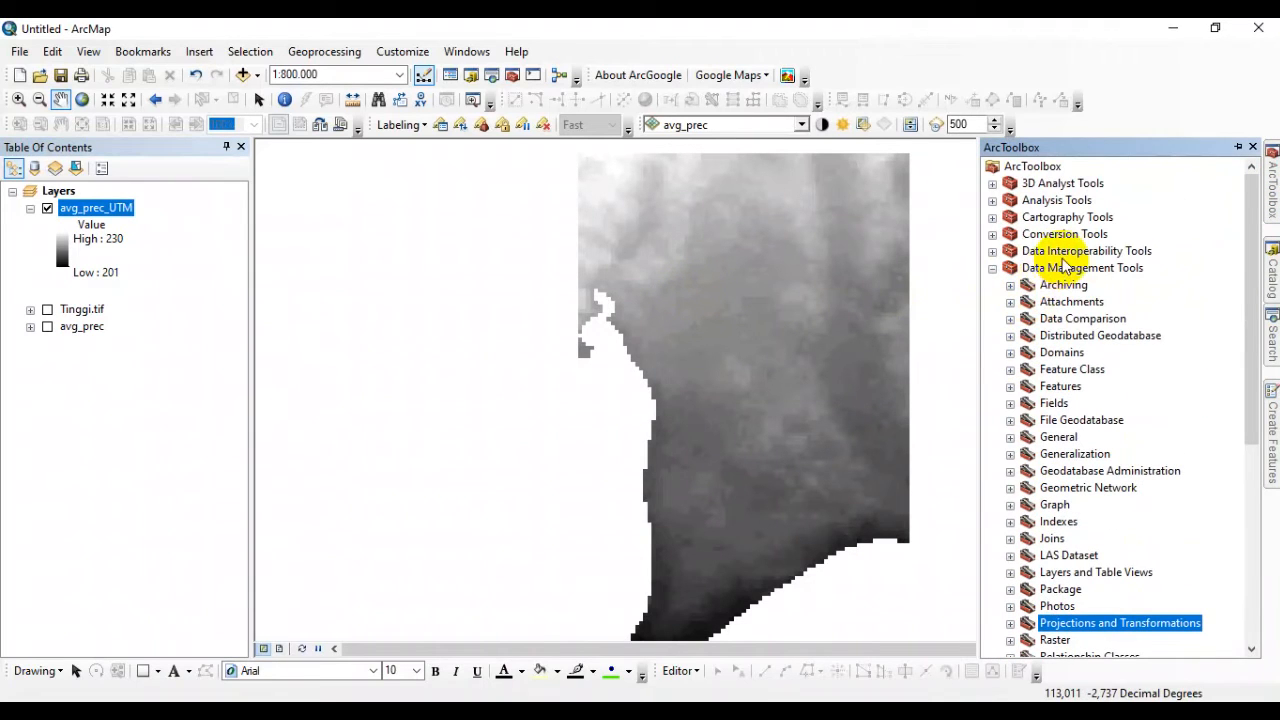
Open the Resample tool from the Raster Processing toolset in Data Management Tools and use avg_prec_UTM as the input raster.
click(1065, 268)
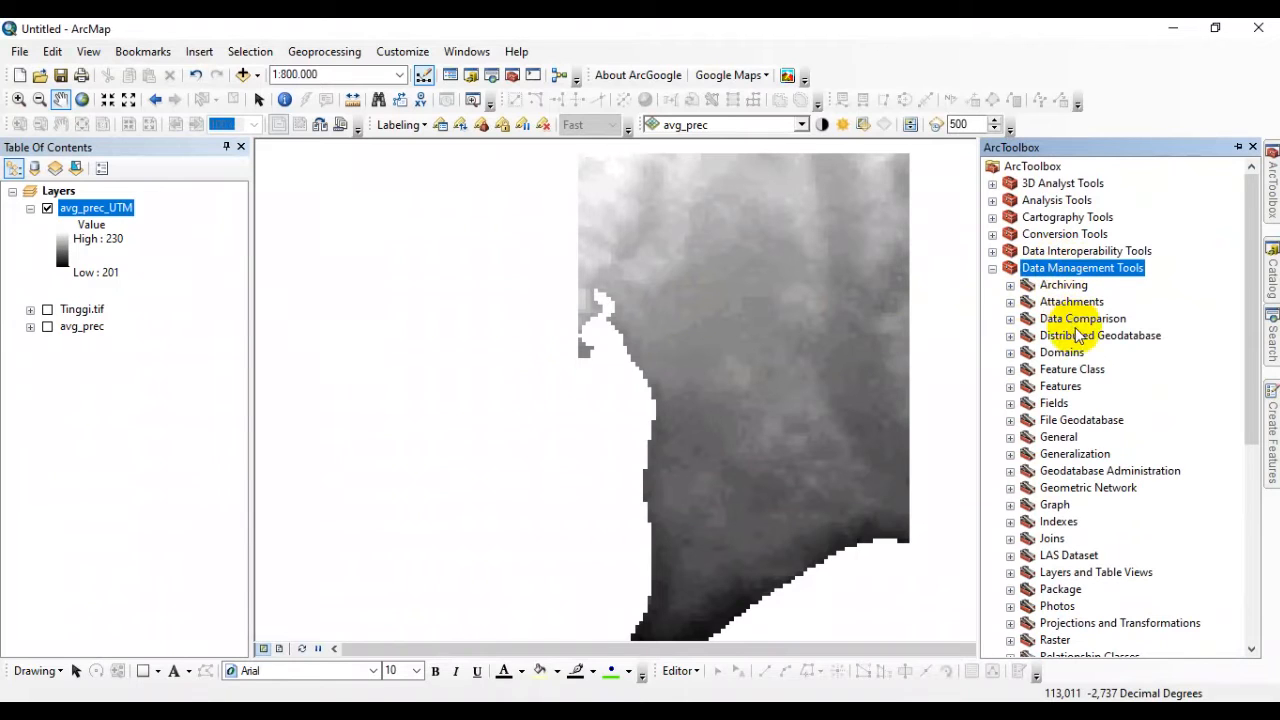
scroll(1087, 372, down, 1)
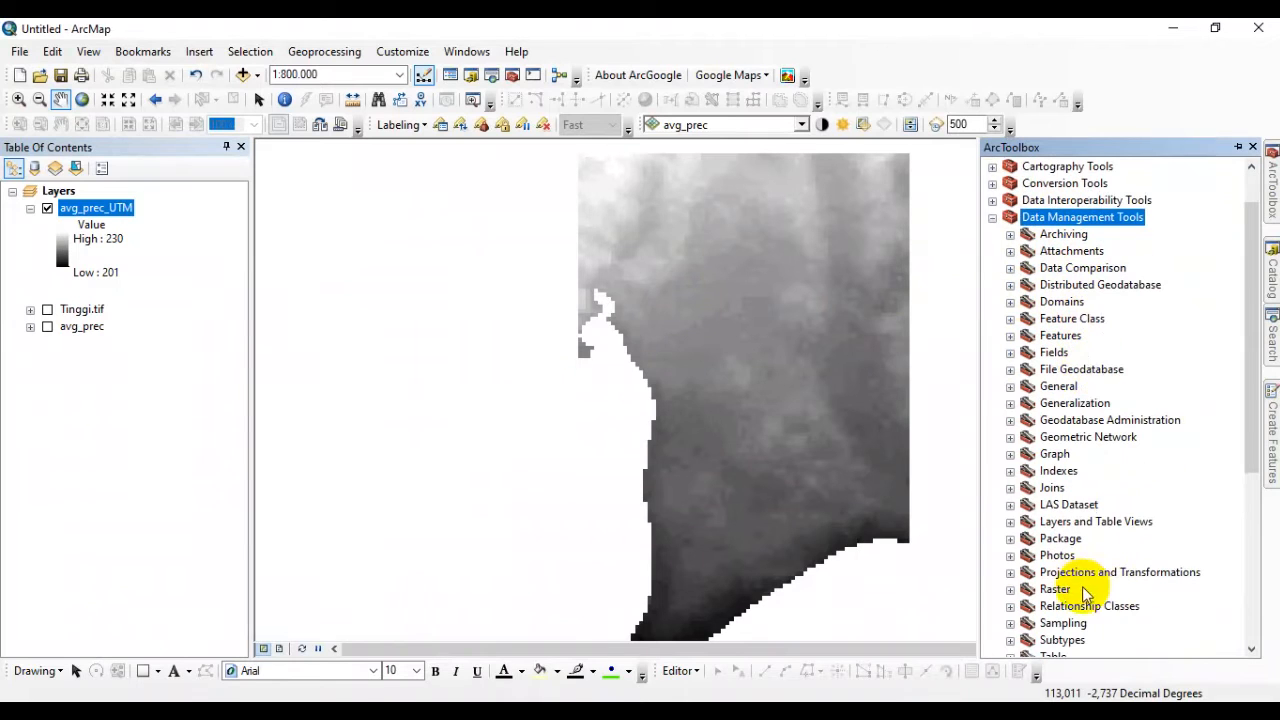
click(1052, 589)
scroll(1110, 545, down, 5)
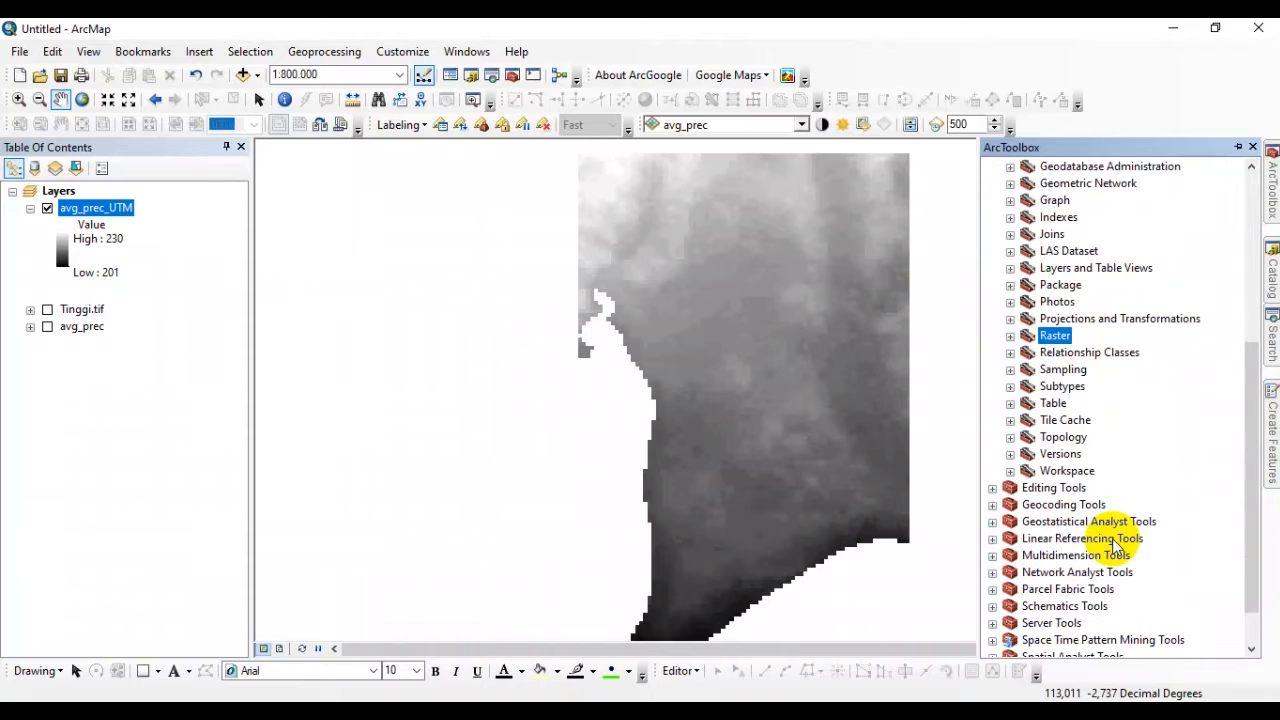
click(1010, 336)
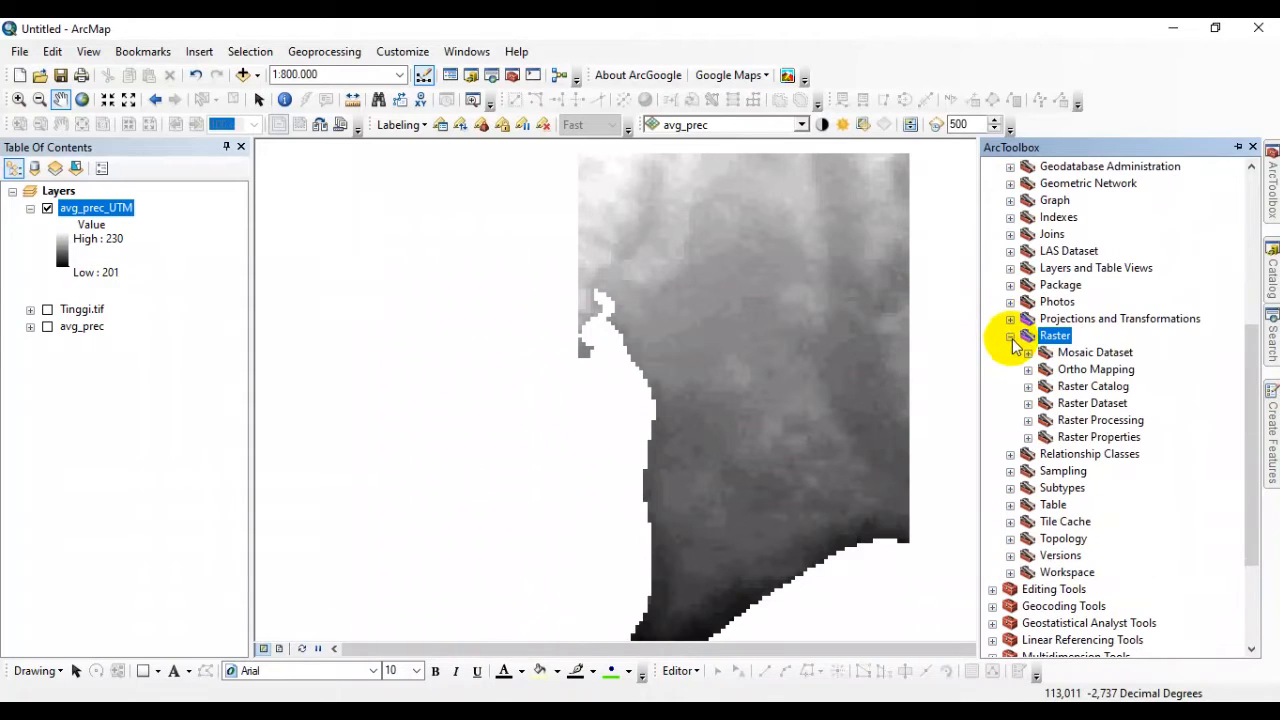
click(1066, 424)
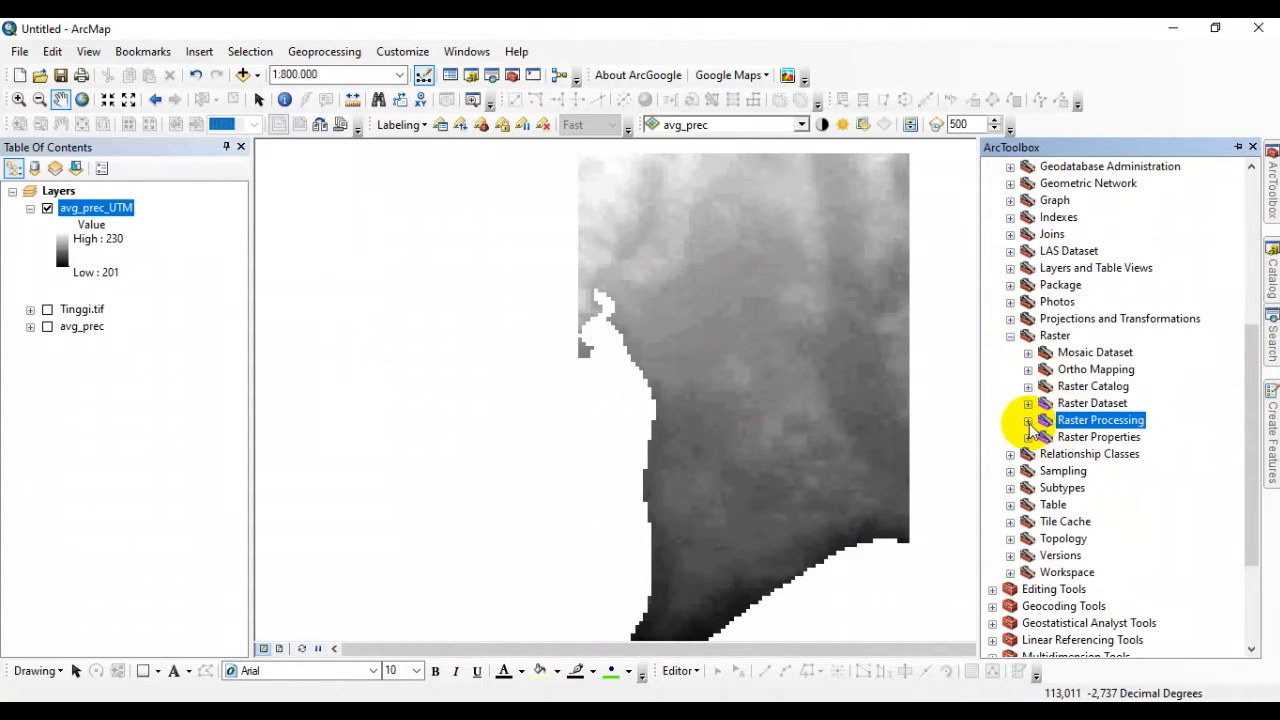
click(1028, 421)
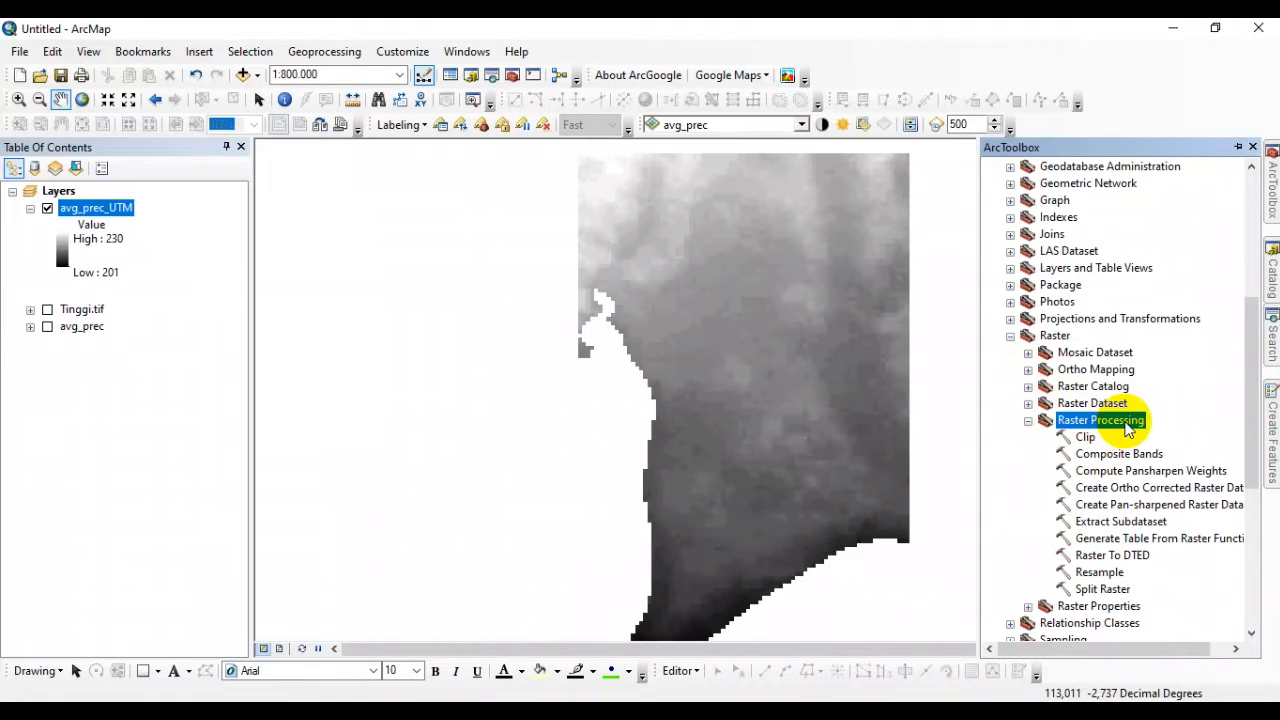
click(1103, 577)
scroll(1140, 535, down, 3)
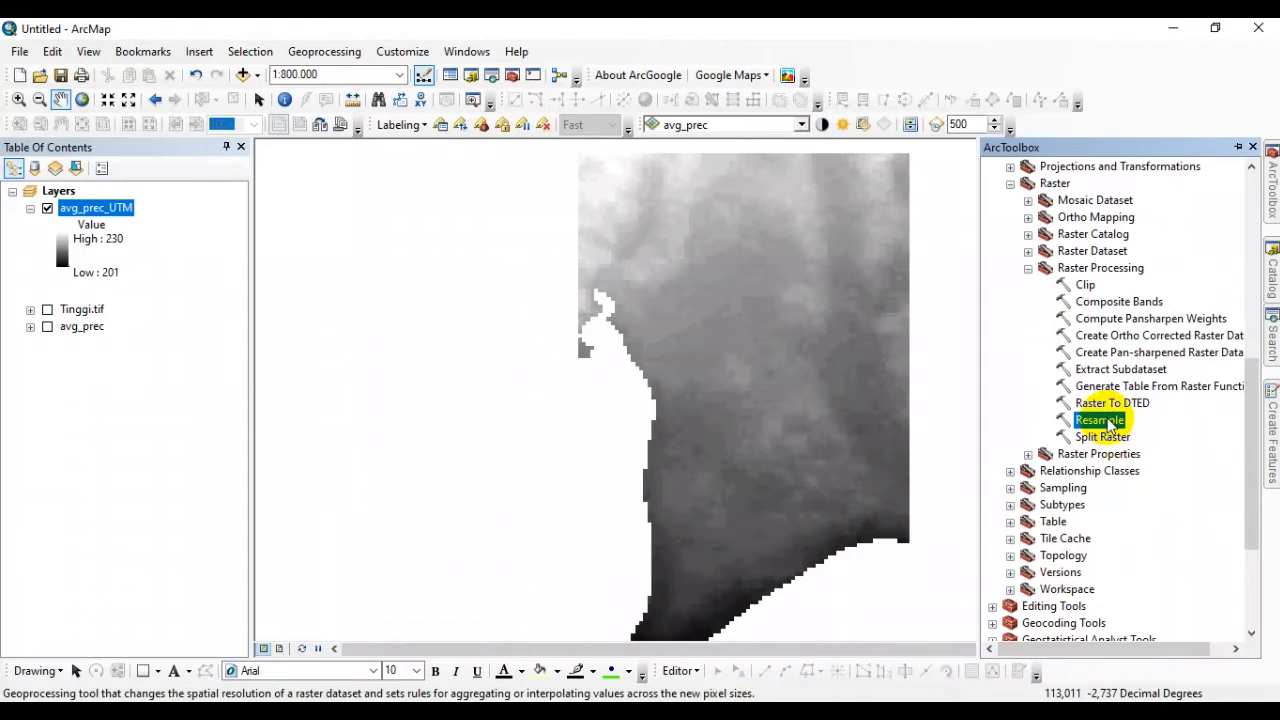
double_click(1100, 420)
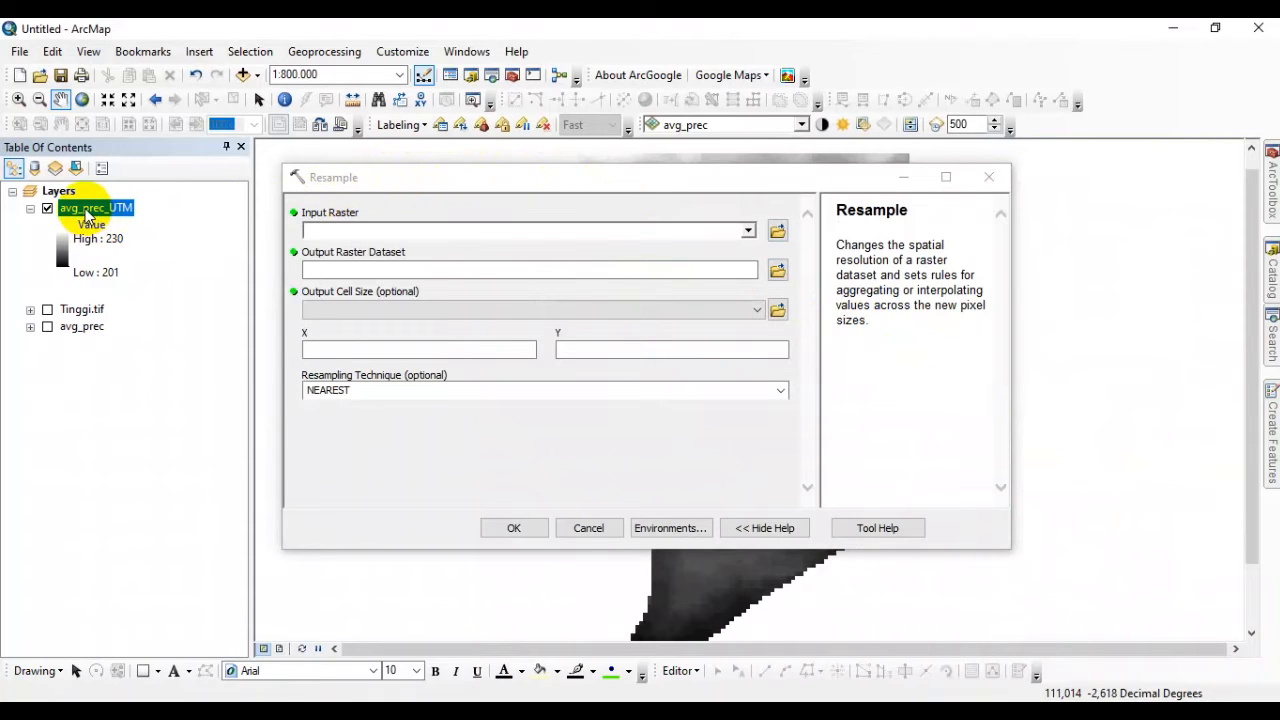
drag(88, 216, 340, 233)
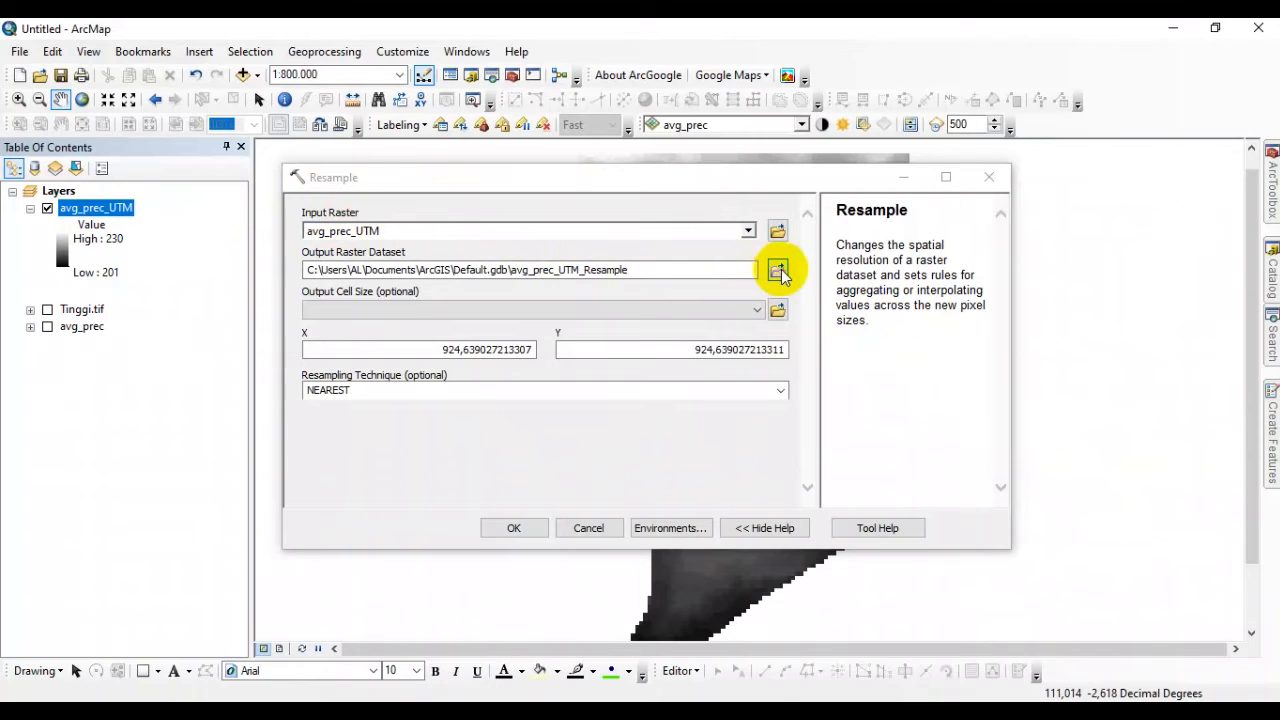
Try to save the output raster dataset as avg_prec_utm20 in the CH folder and check the details of its error.
click(778, 271)
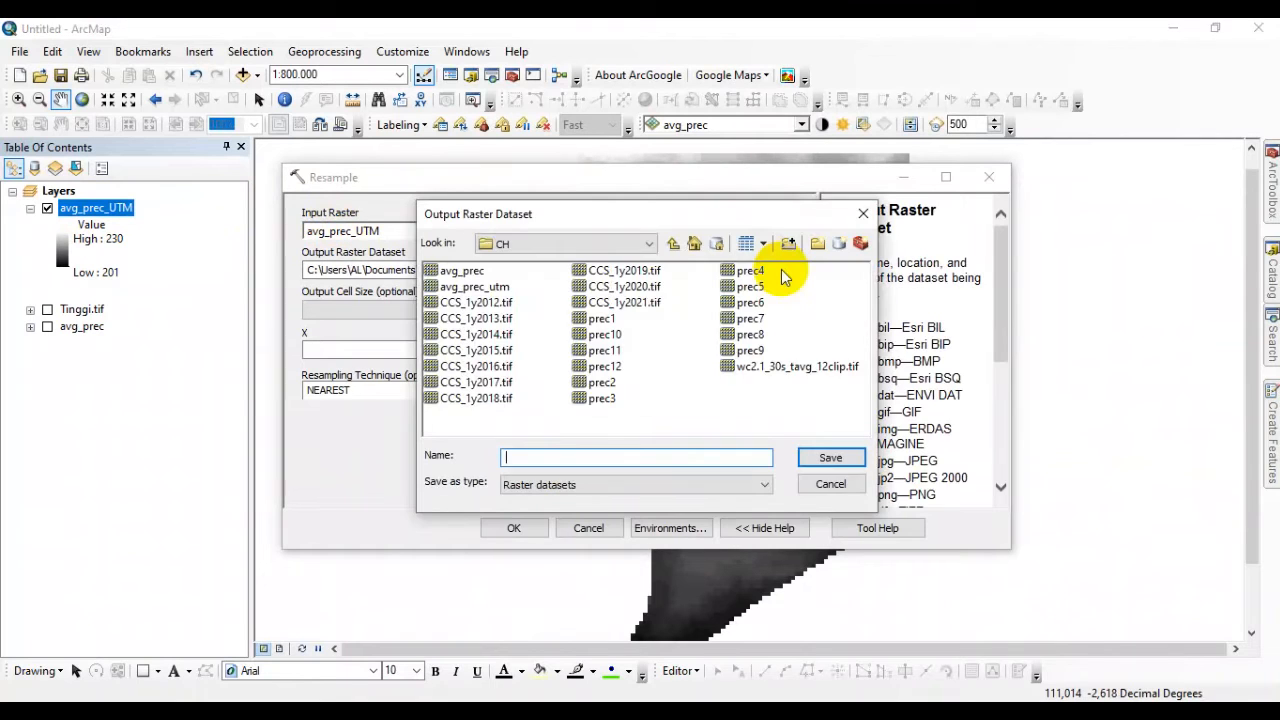
click(478, 288)
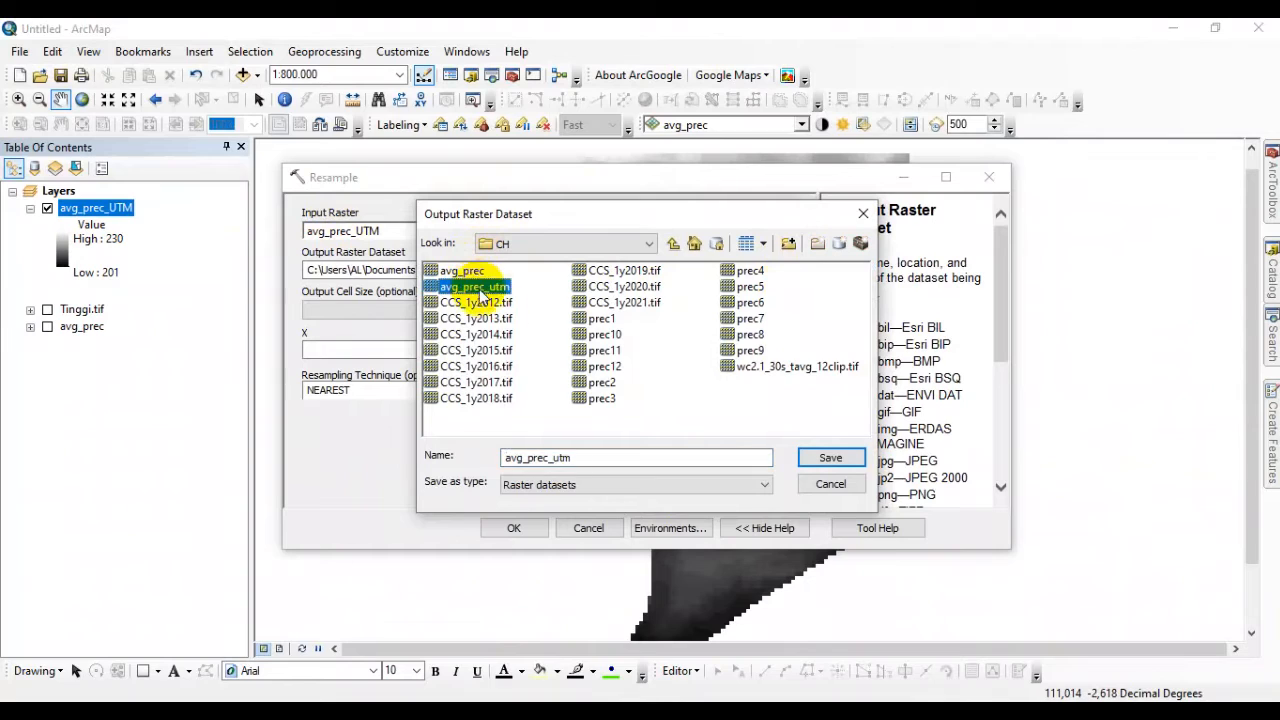
click(567, 458)
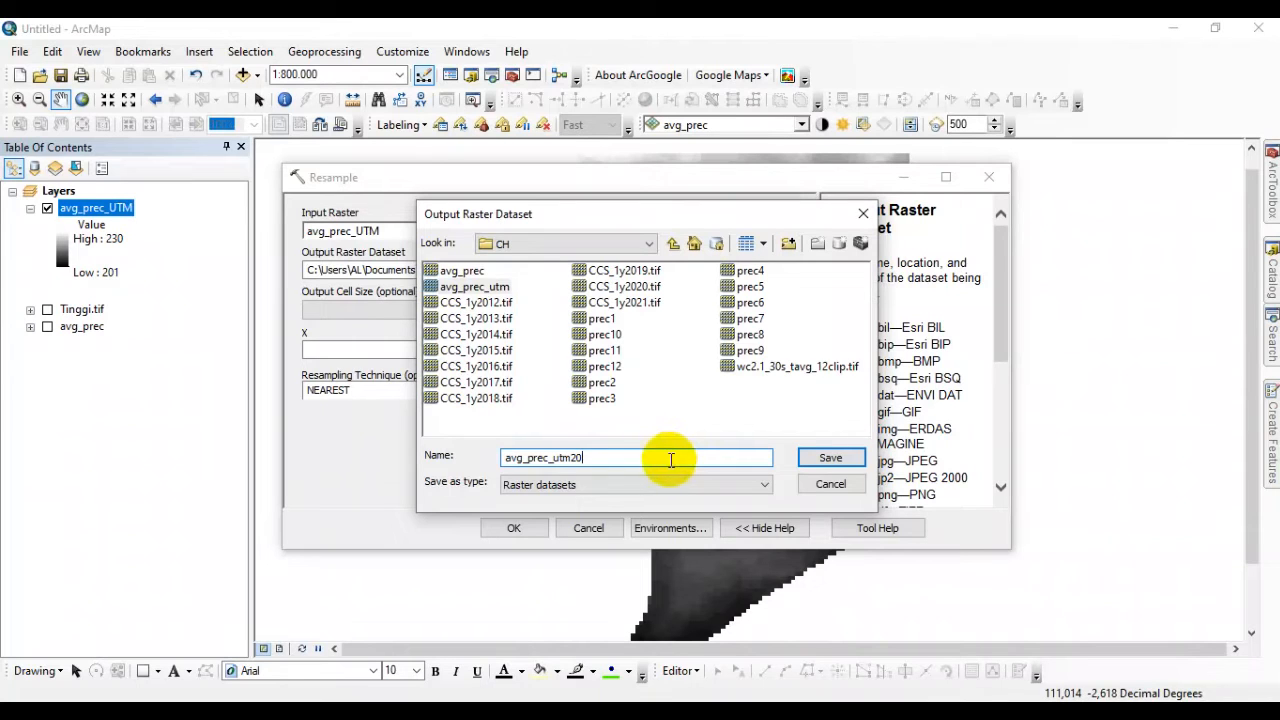
click(833, 459)
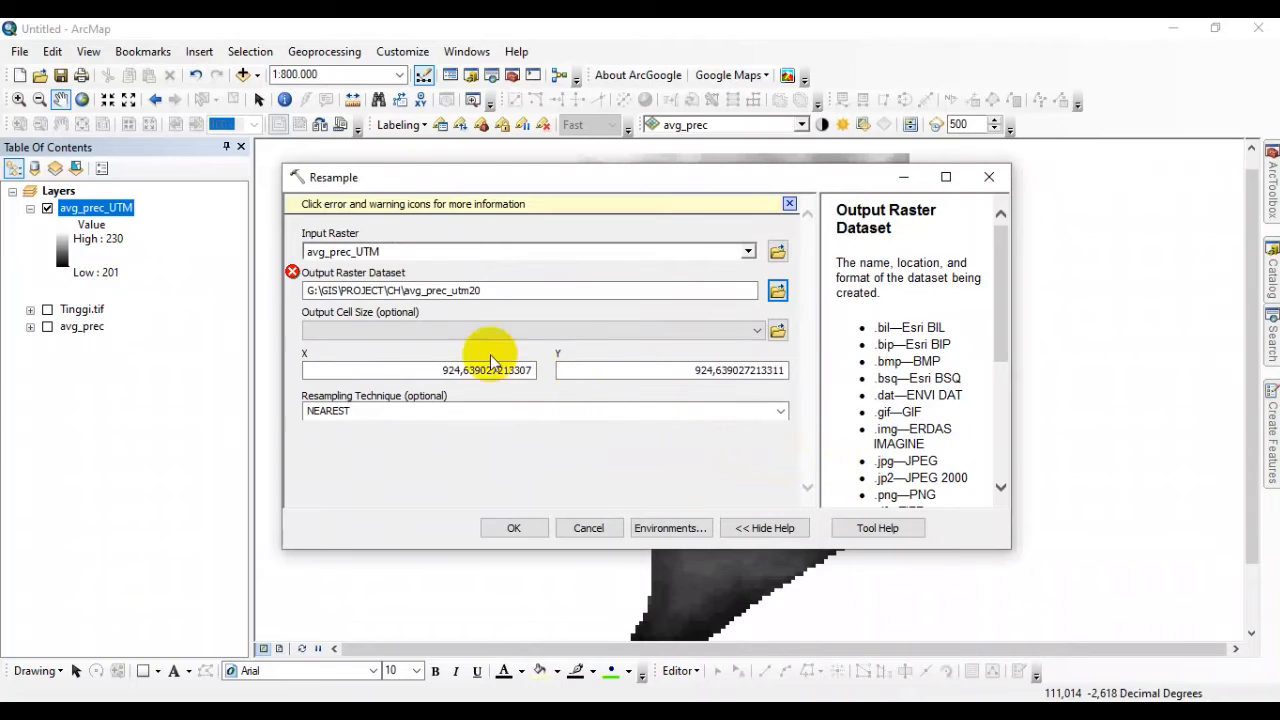
click(292, 273)
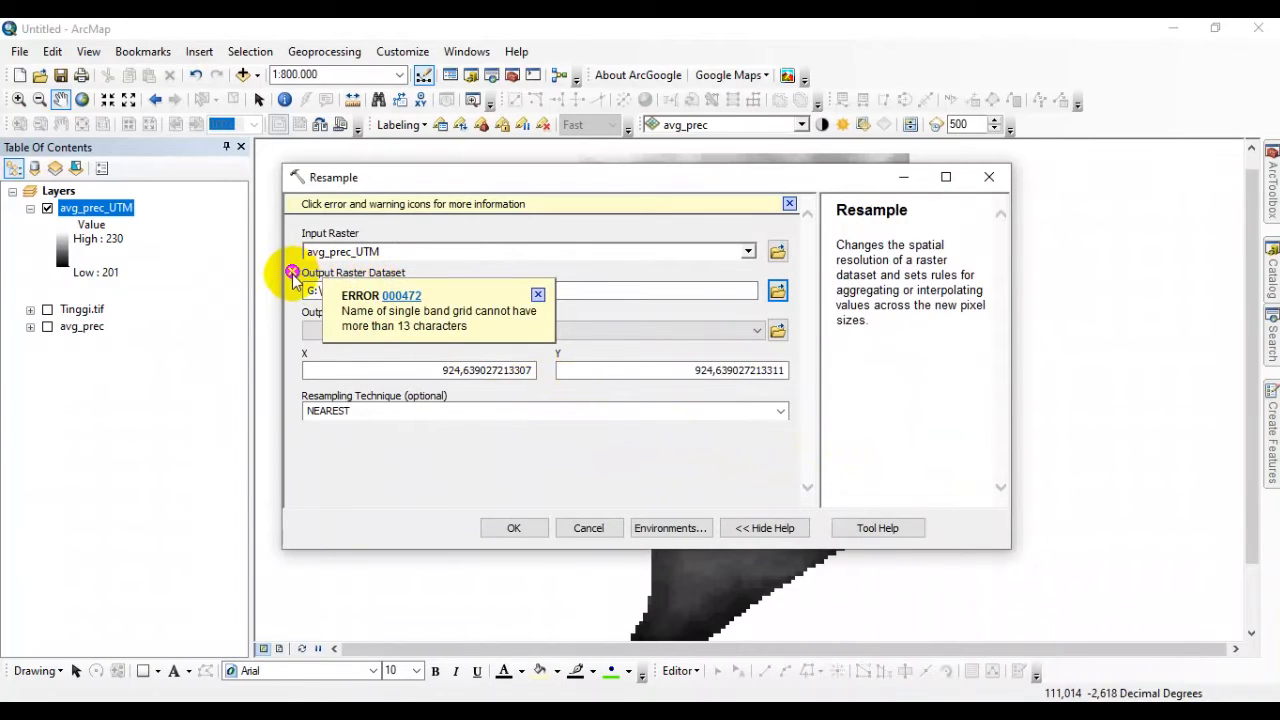
click(538, 294)
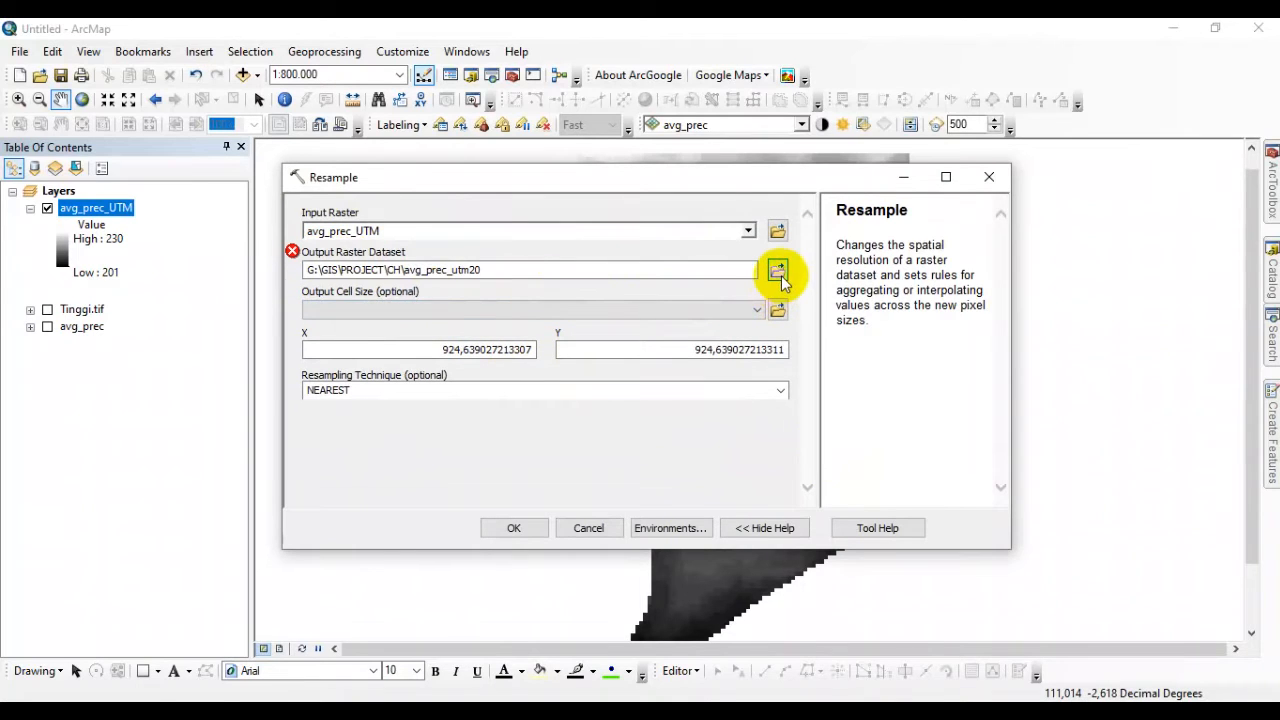
Save the Resample output raster dataset as prec_utm20 in the CH folder.
click(779, 275)
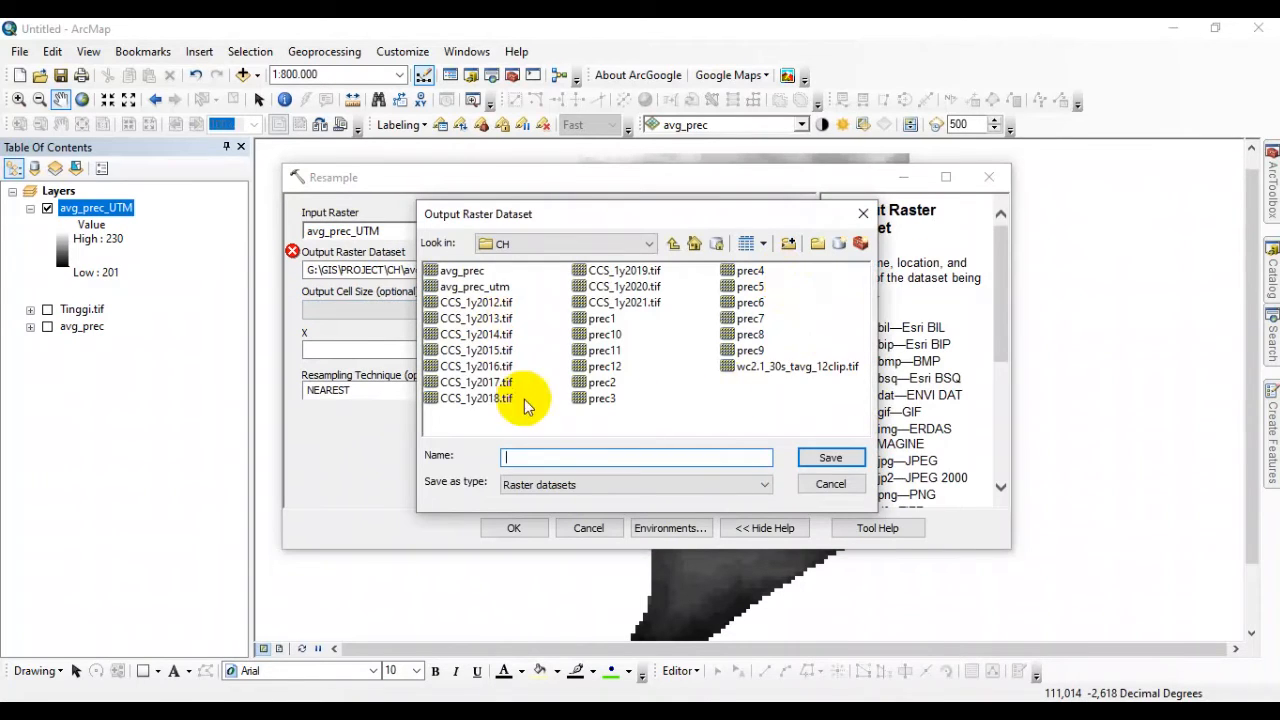
click(468, 287)
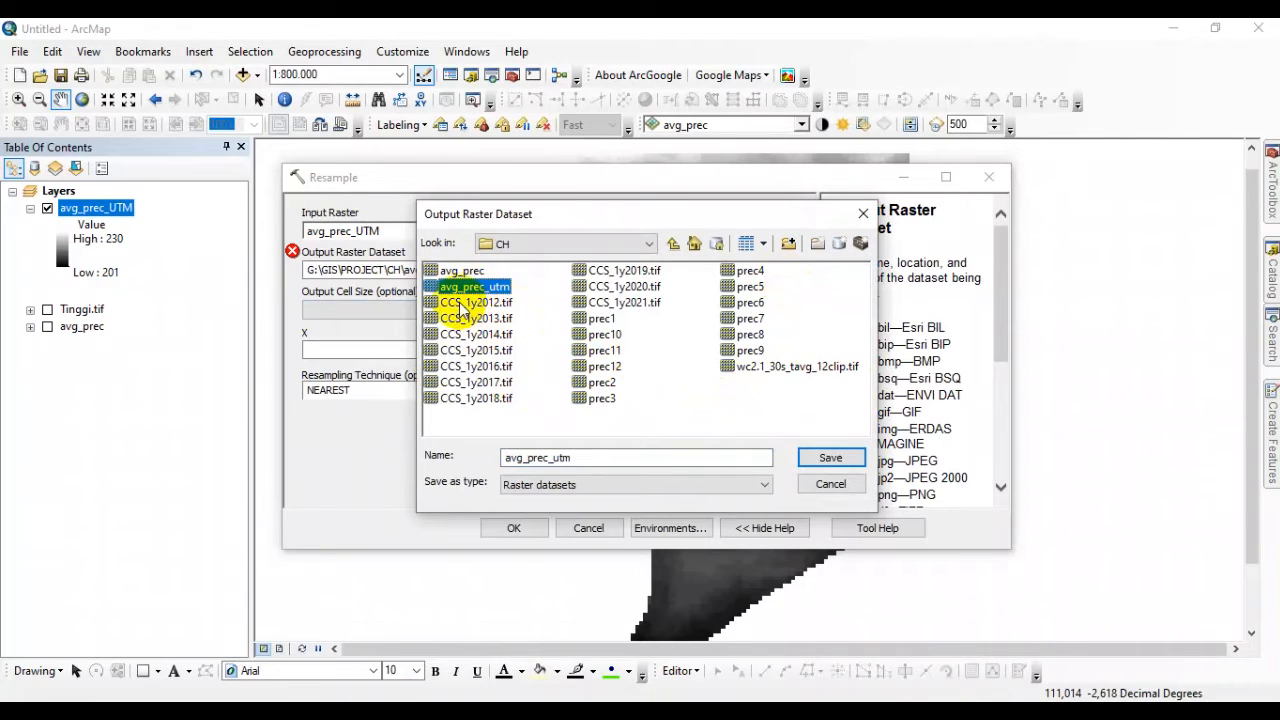
click(503, 457)
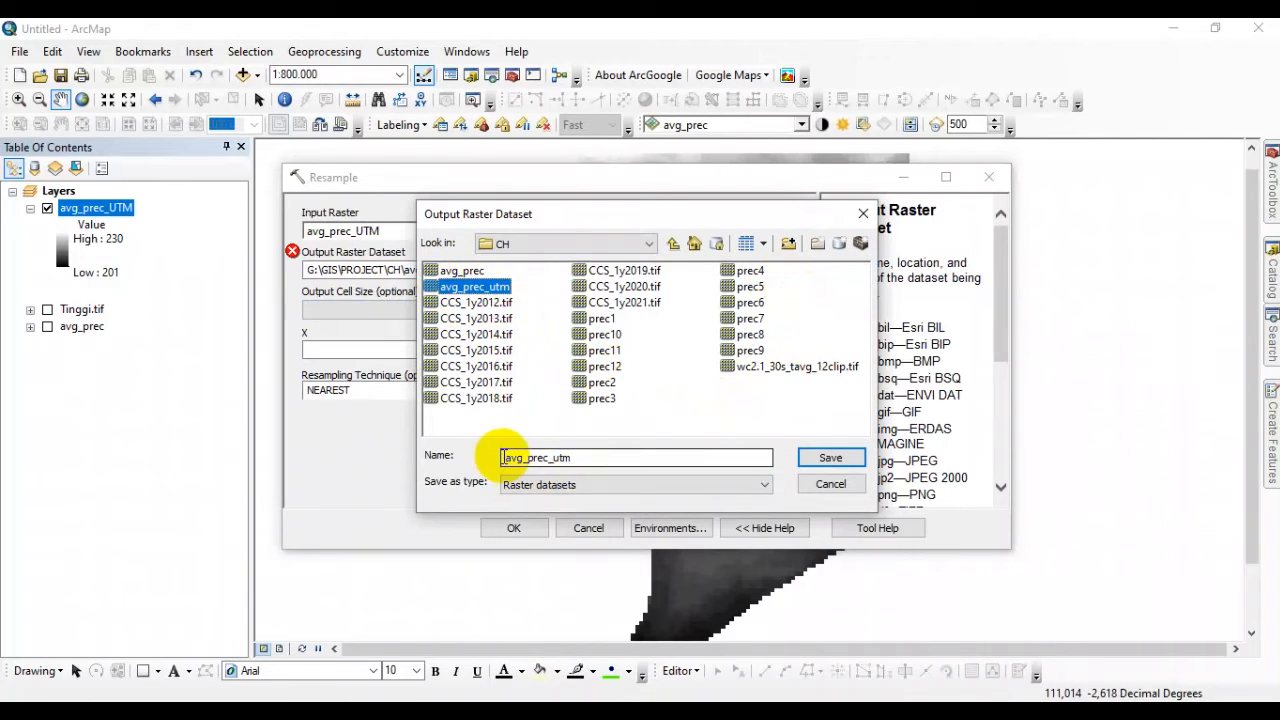
drag(503, 457, 527, 457)
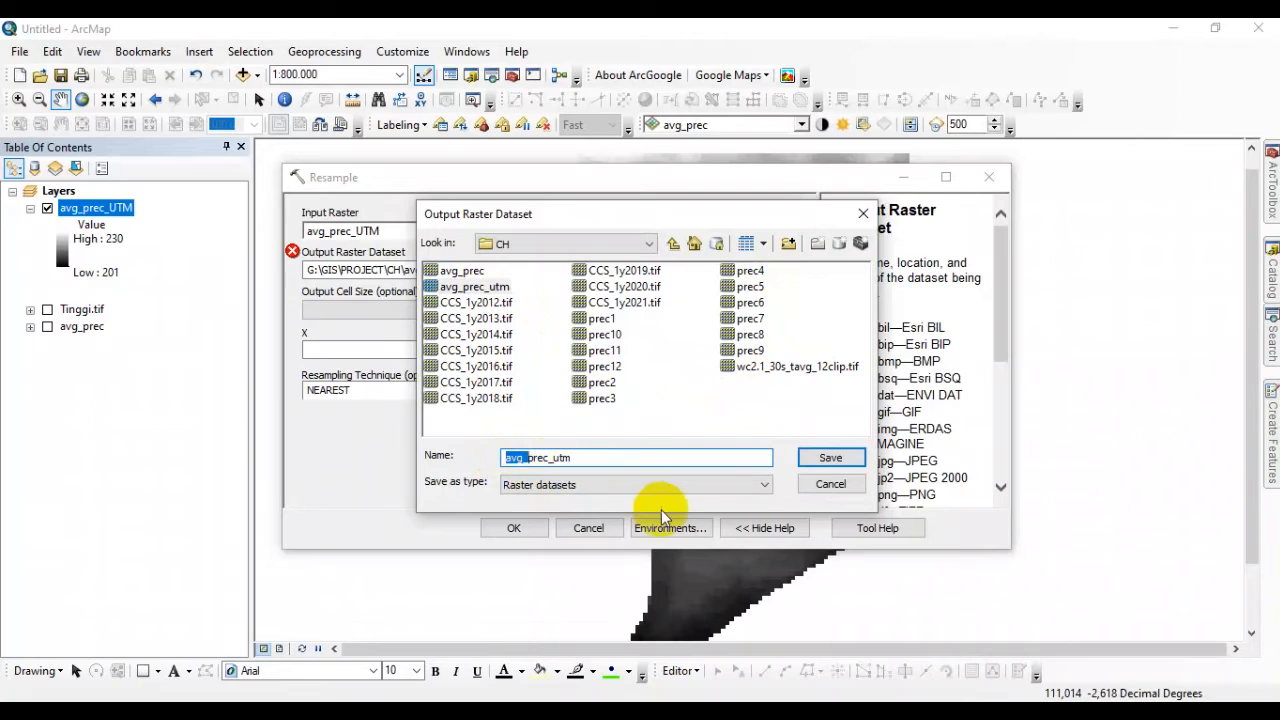
key(BackSpace)
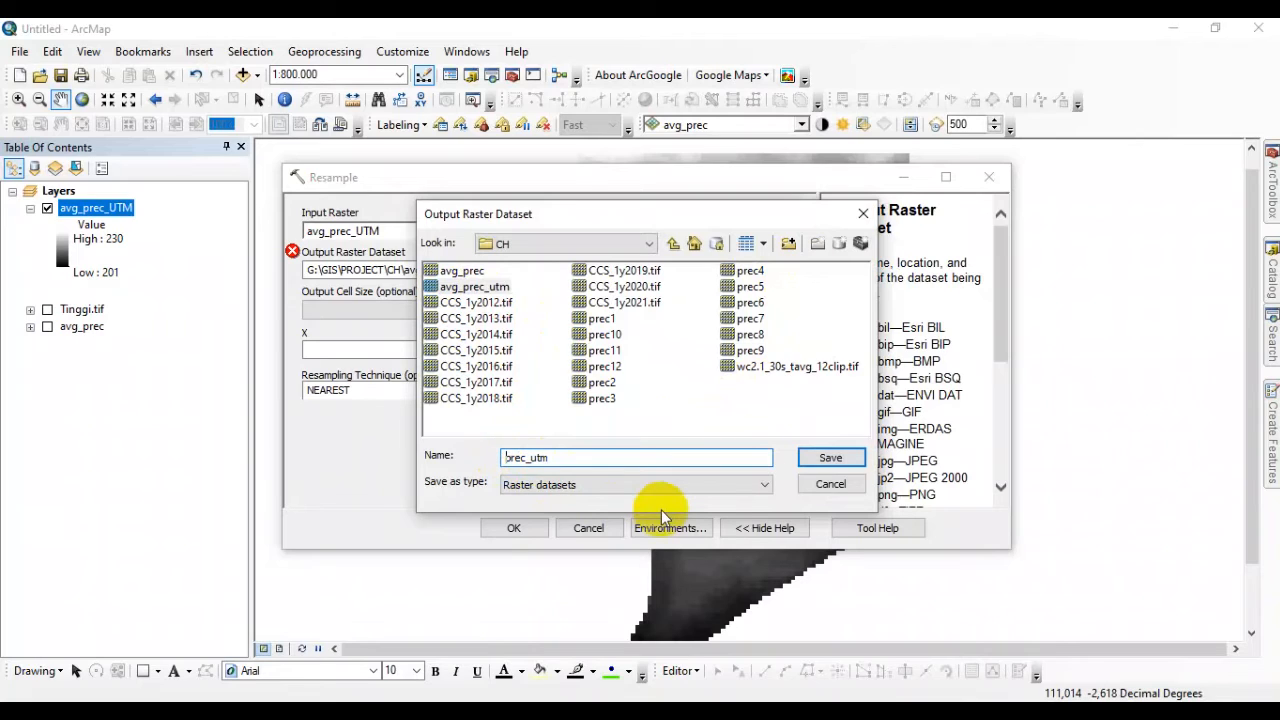
click(559, 457)
text(20)
click(817, 458)
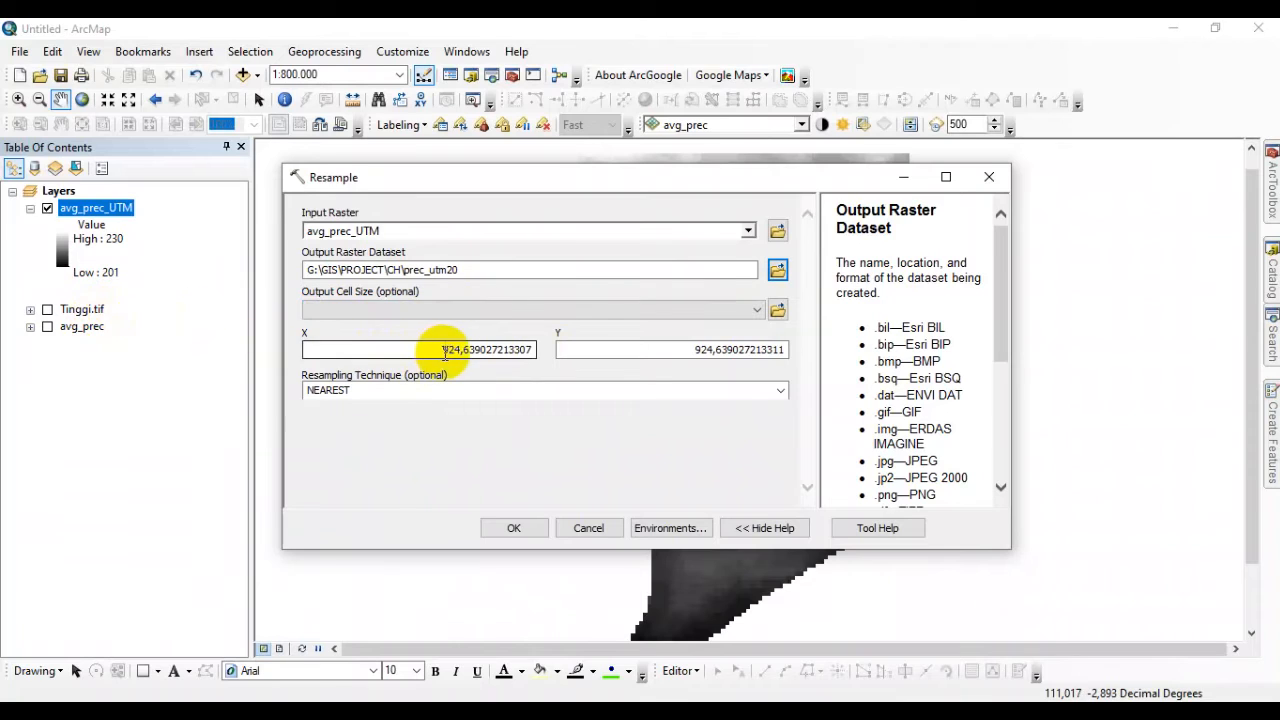
Set the output cell size to 20 for both X and Y.
drag(438, 349, 527, 349)
key(BackSpace)
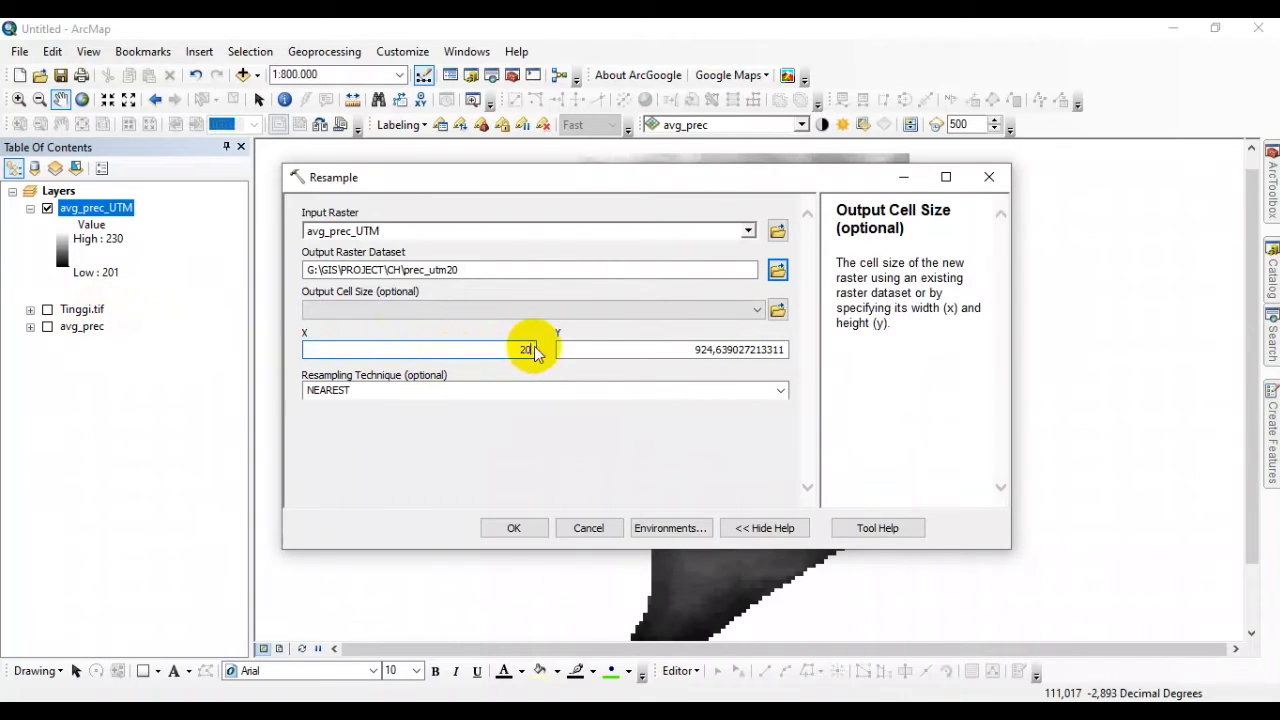
text(20)
drag(690, 349, 790, 362)
key(BackSpace)
text(20)
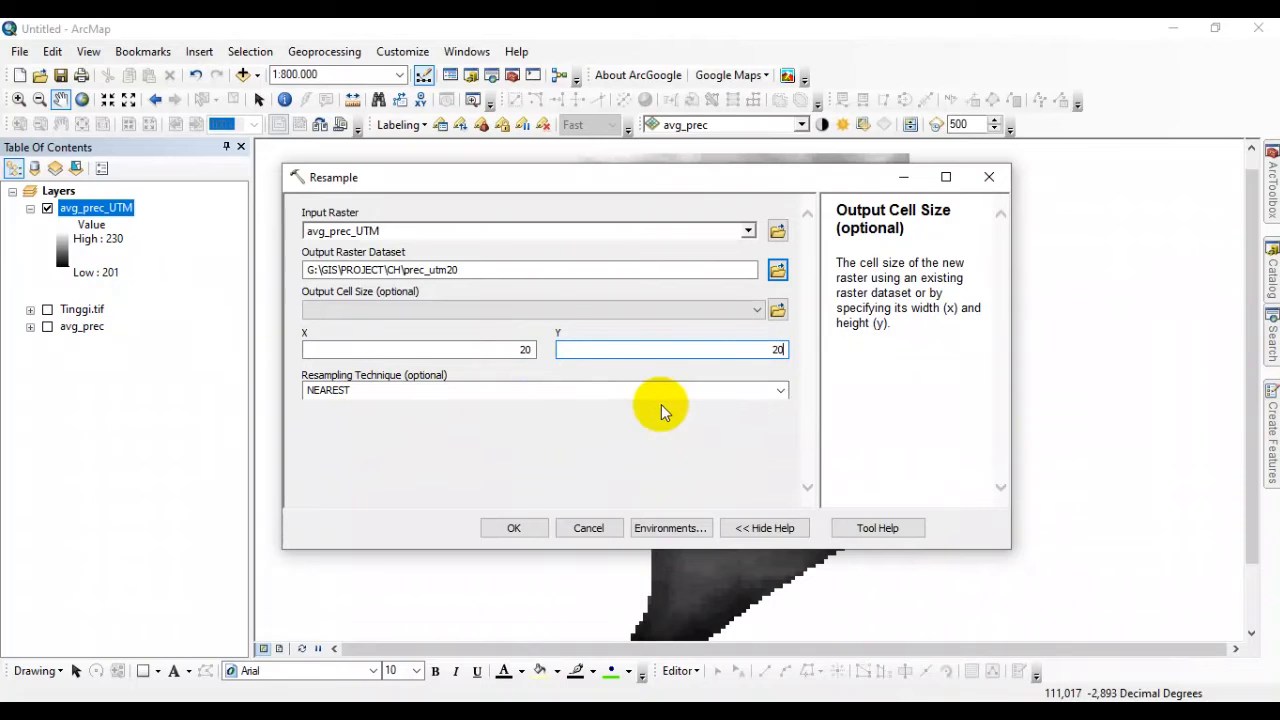
Review the available resampling techniques and read the help description of NEAREST.
click(778, 393)
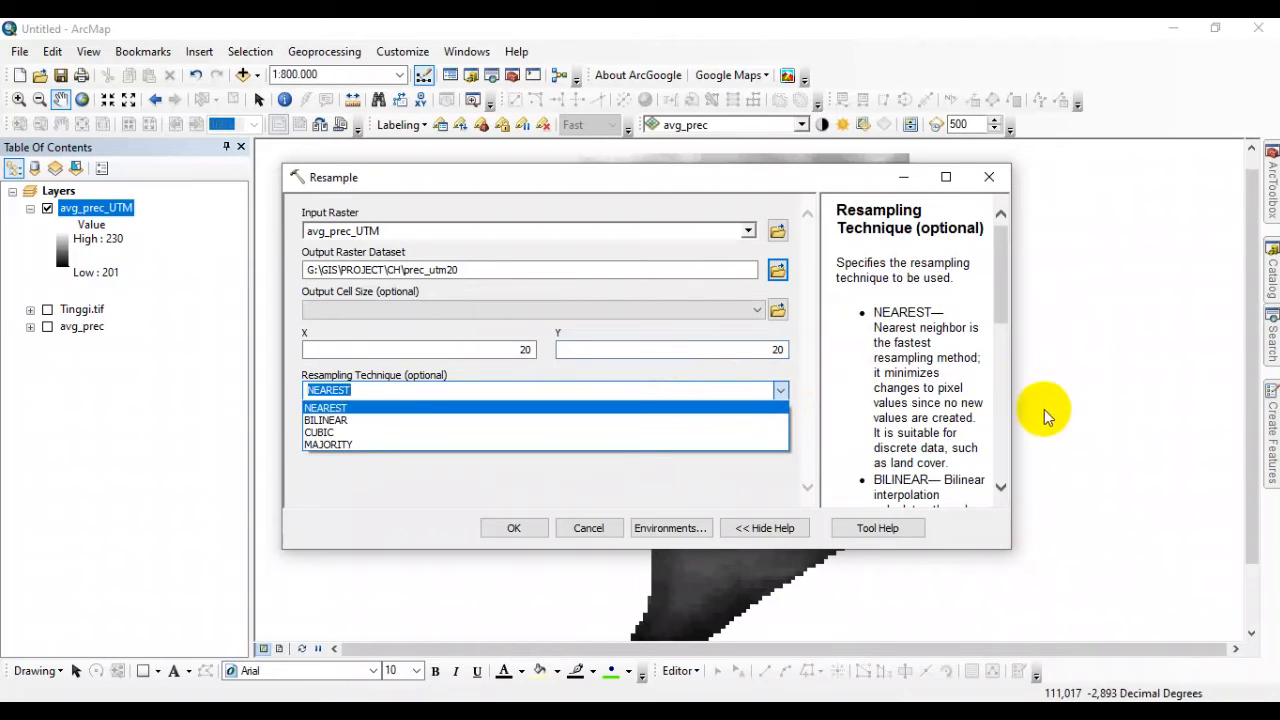
click(1004, 295)
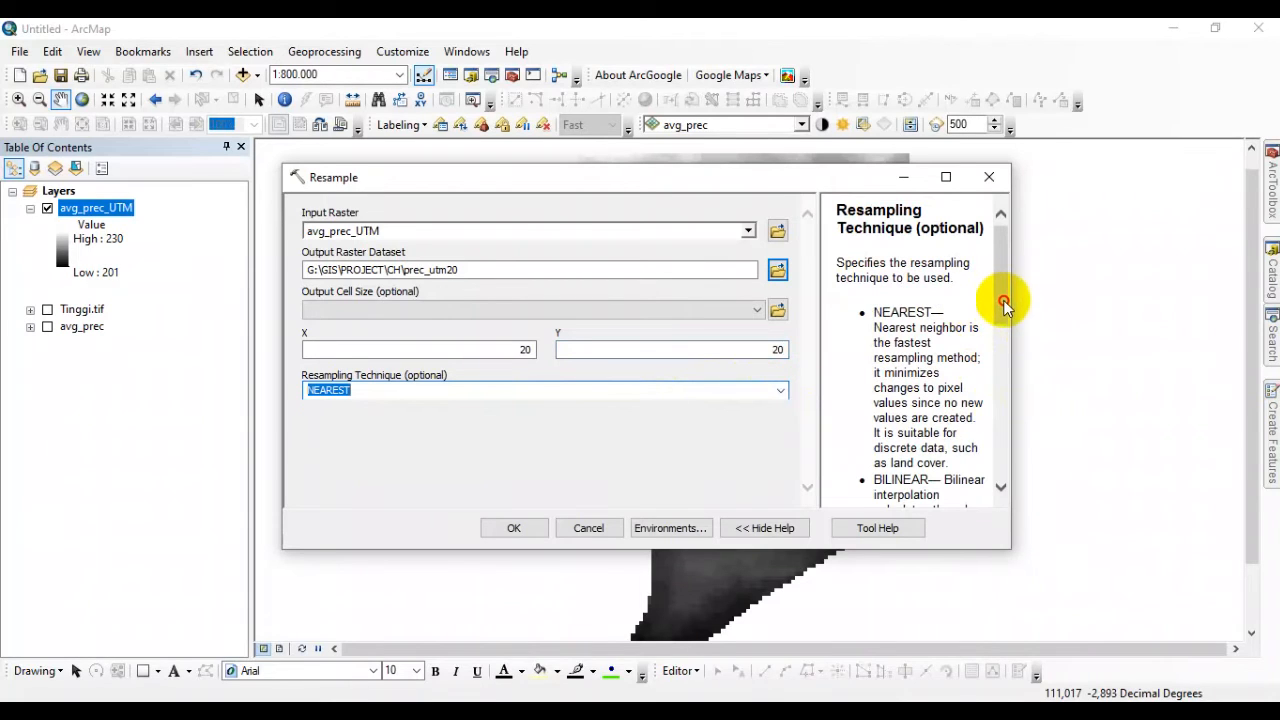
click(935, 310)
scroll(940, 323, down, 1)
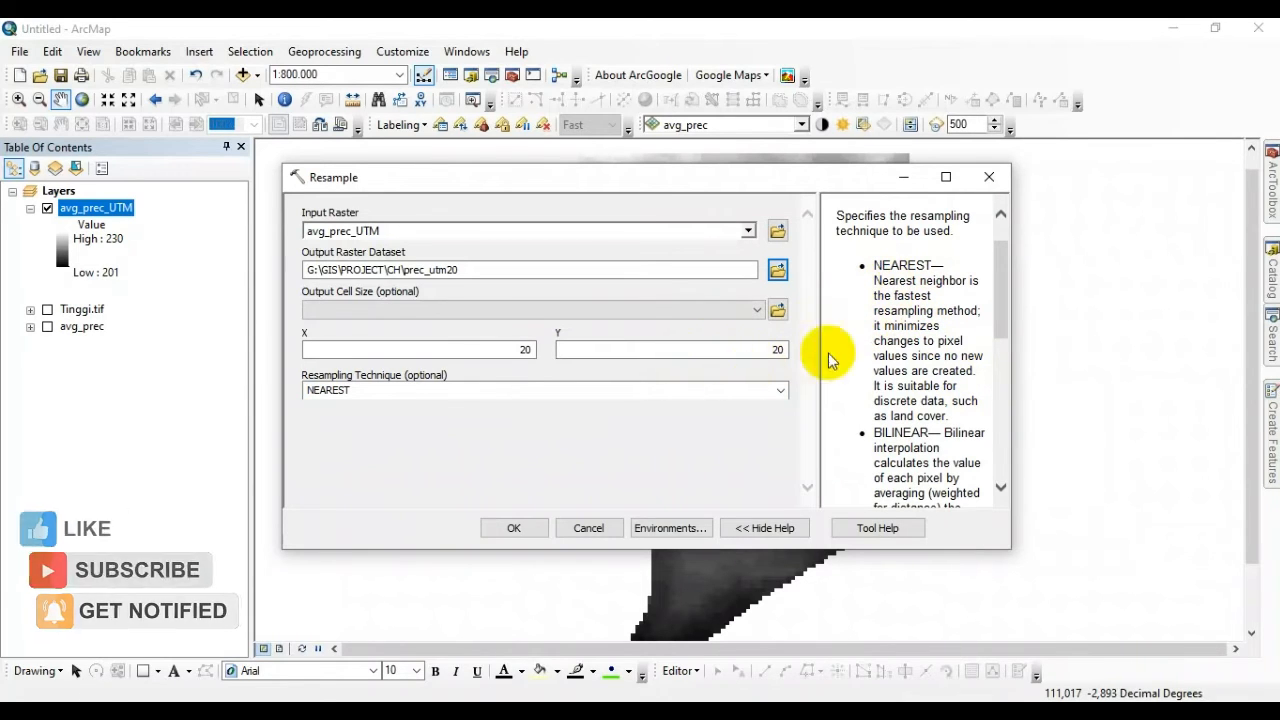
drag(876, 264, 947, 264)
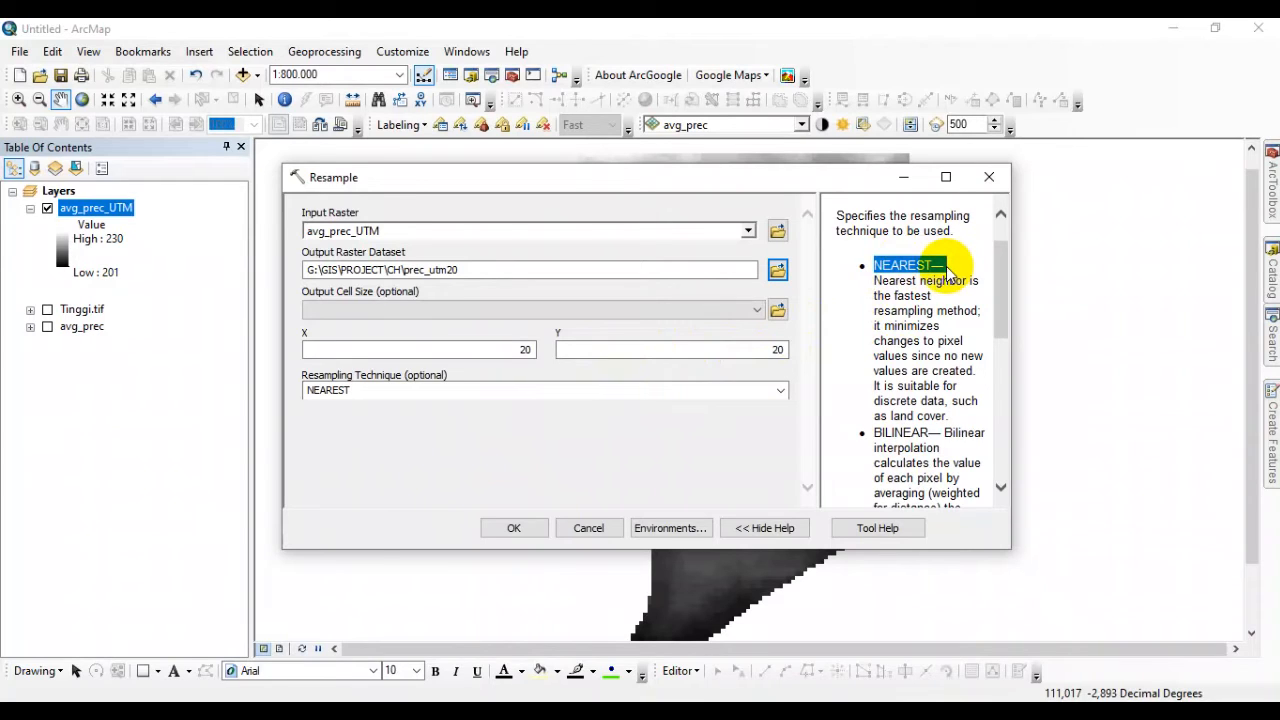
click(909, 370)
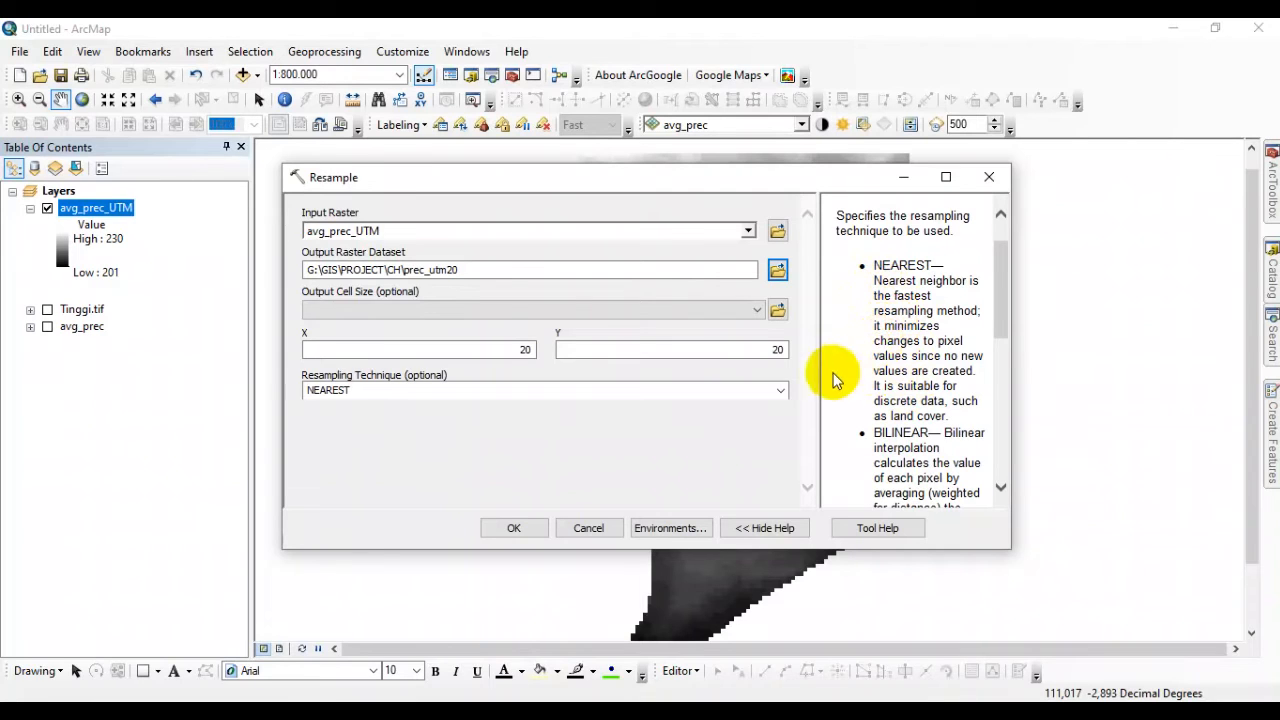
Try BILINEAR as the resampling technique and read its help description.
click(781, 391)
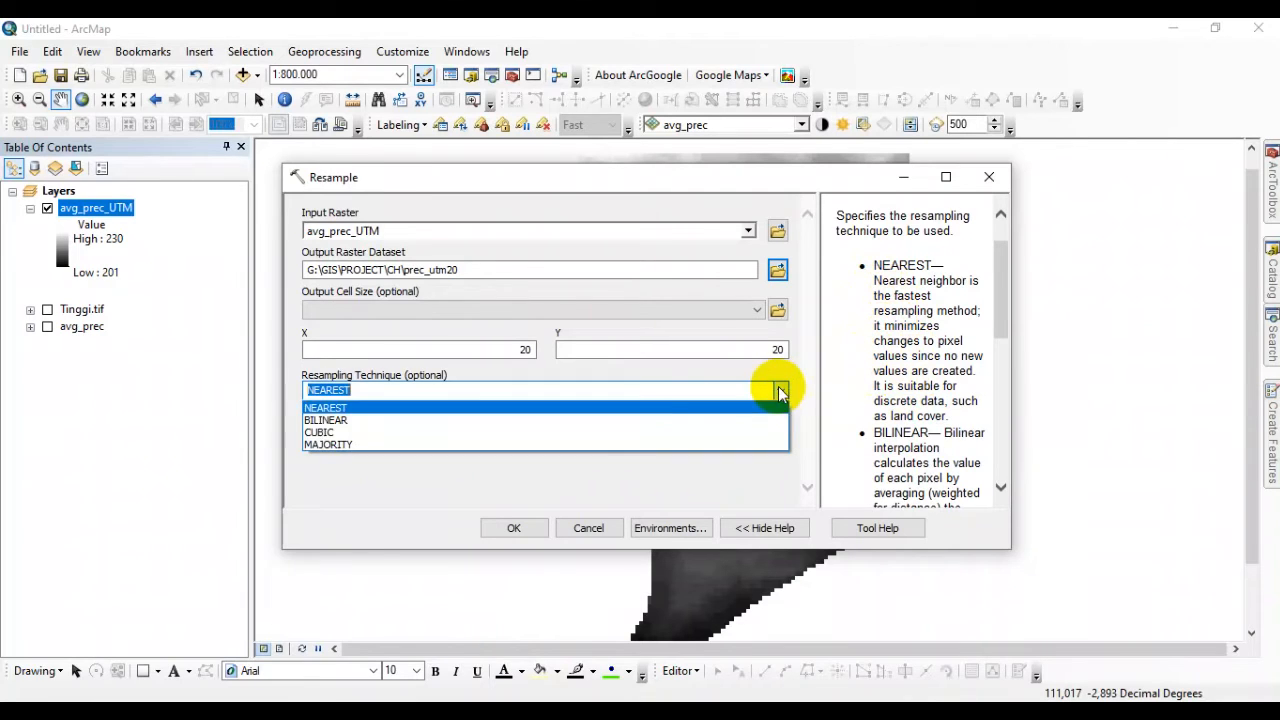
click(500, 420)
scroll(920, 390, down, 2)
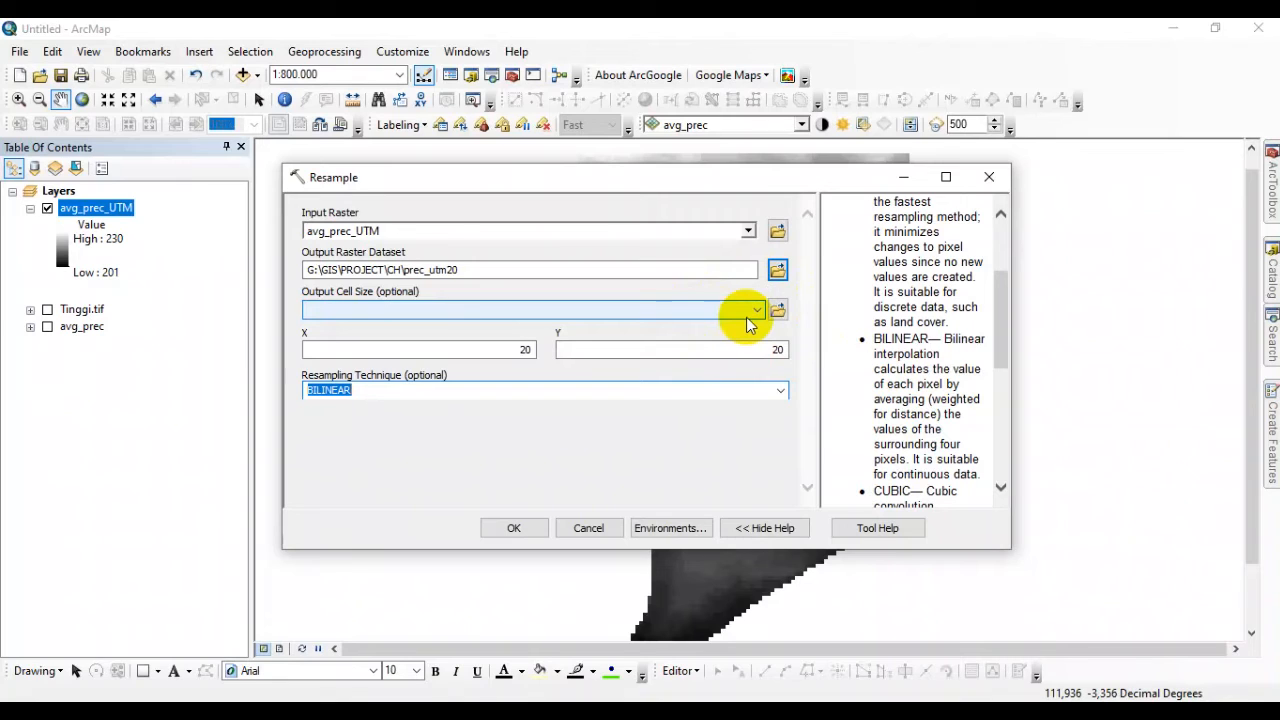
Try CUBIC as the resampling technique and read the help descriptions of CUBIC and MAJORITY.
click(780, 390)
click(647, 432)
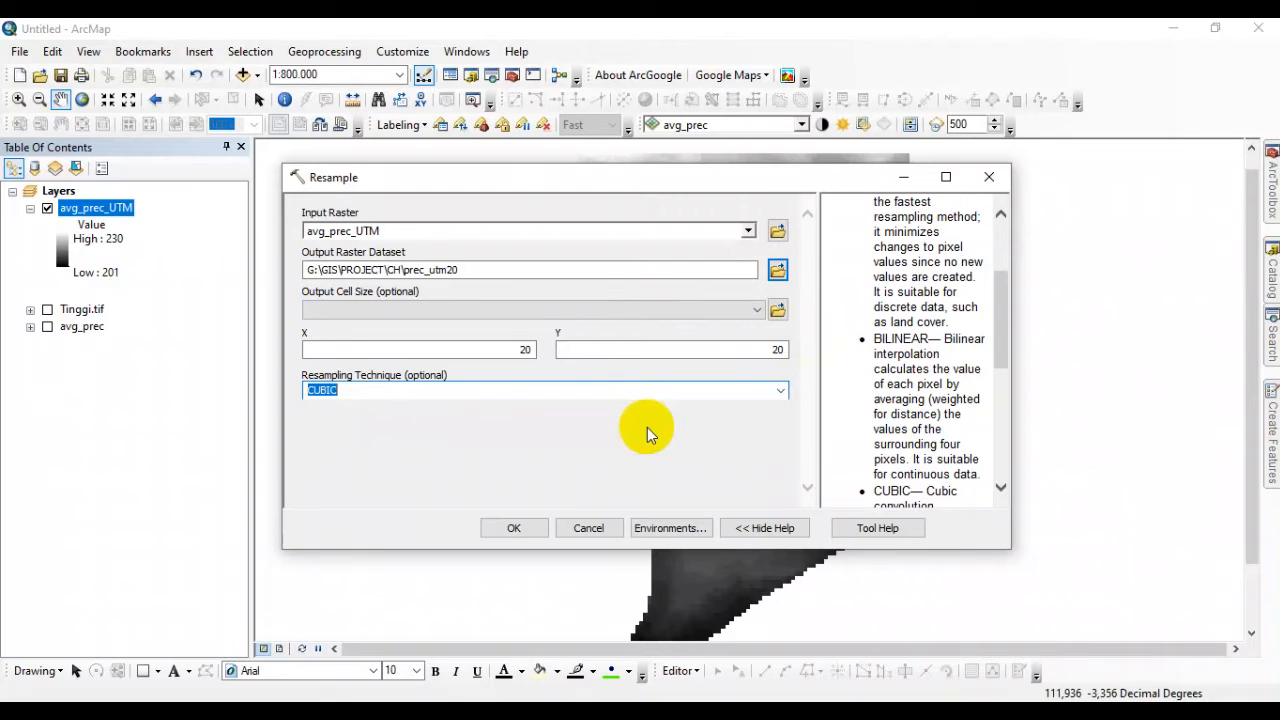
scroll(890, 392, down, 2)
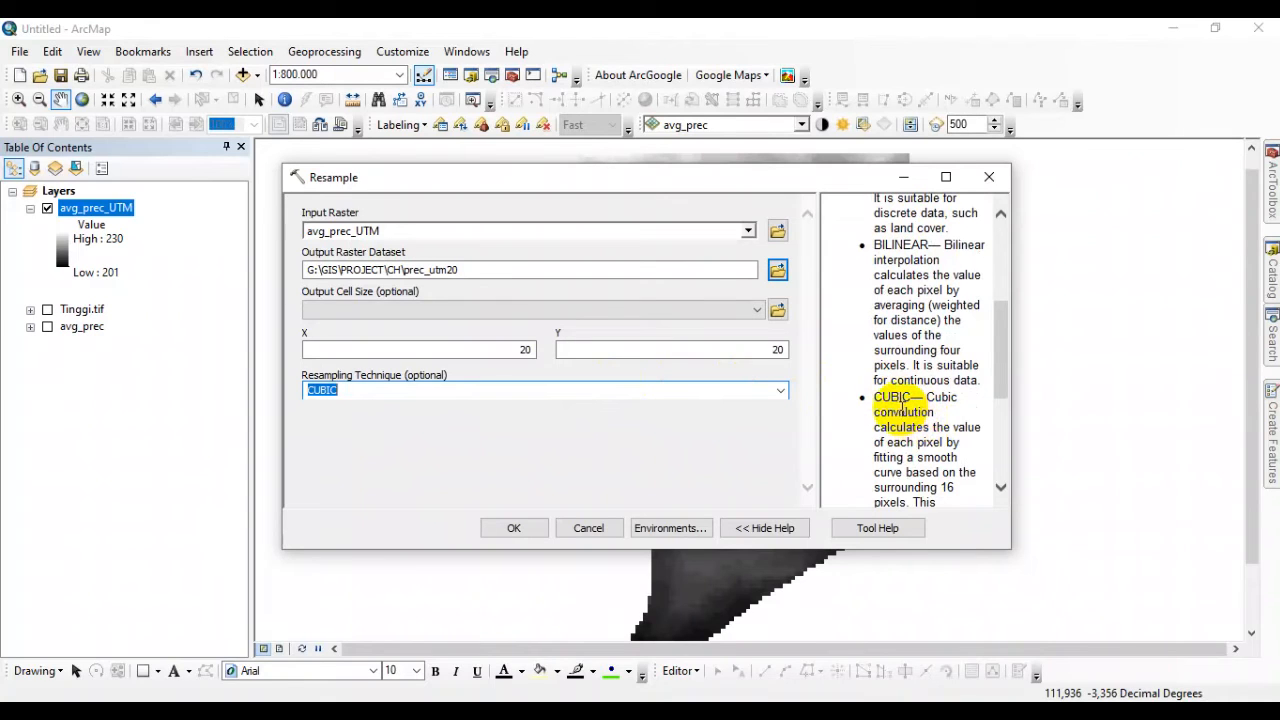
scroll(914, 415, down, 1)
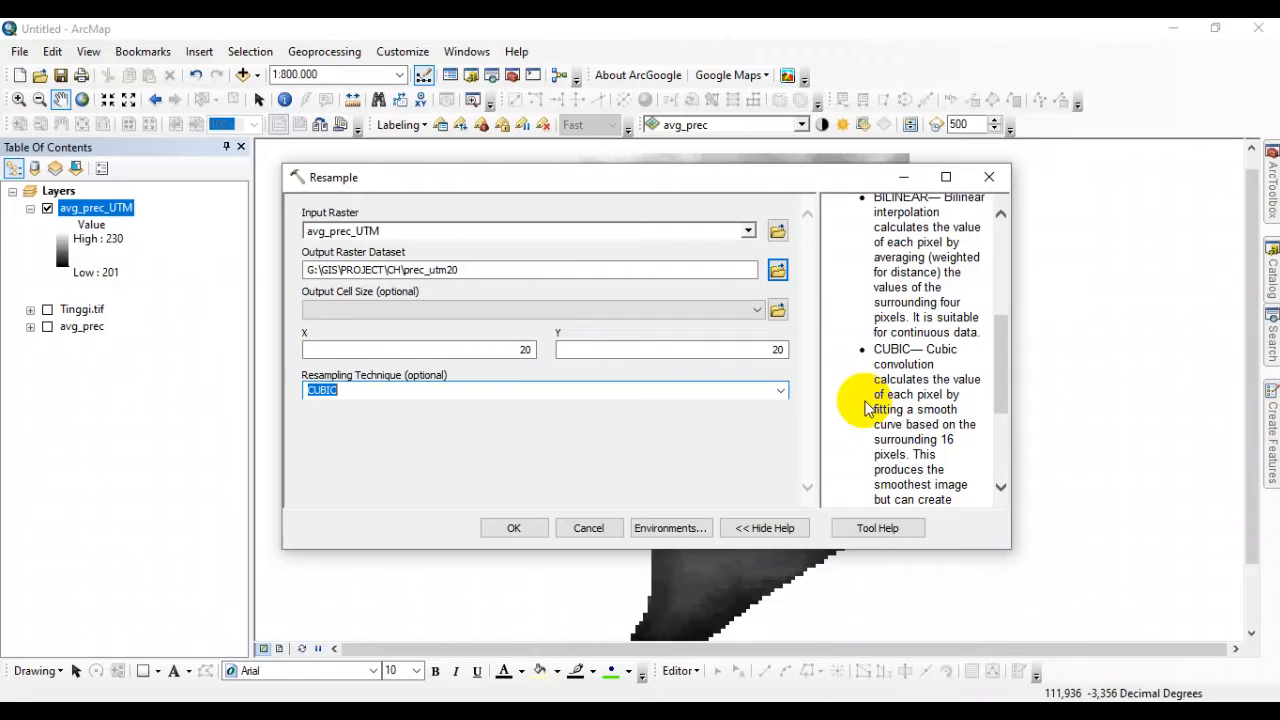
scroll(940, 425, down, 1)
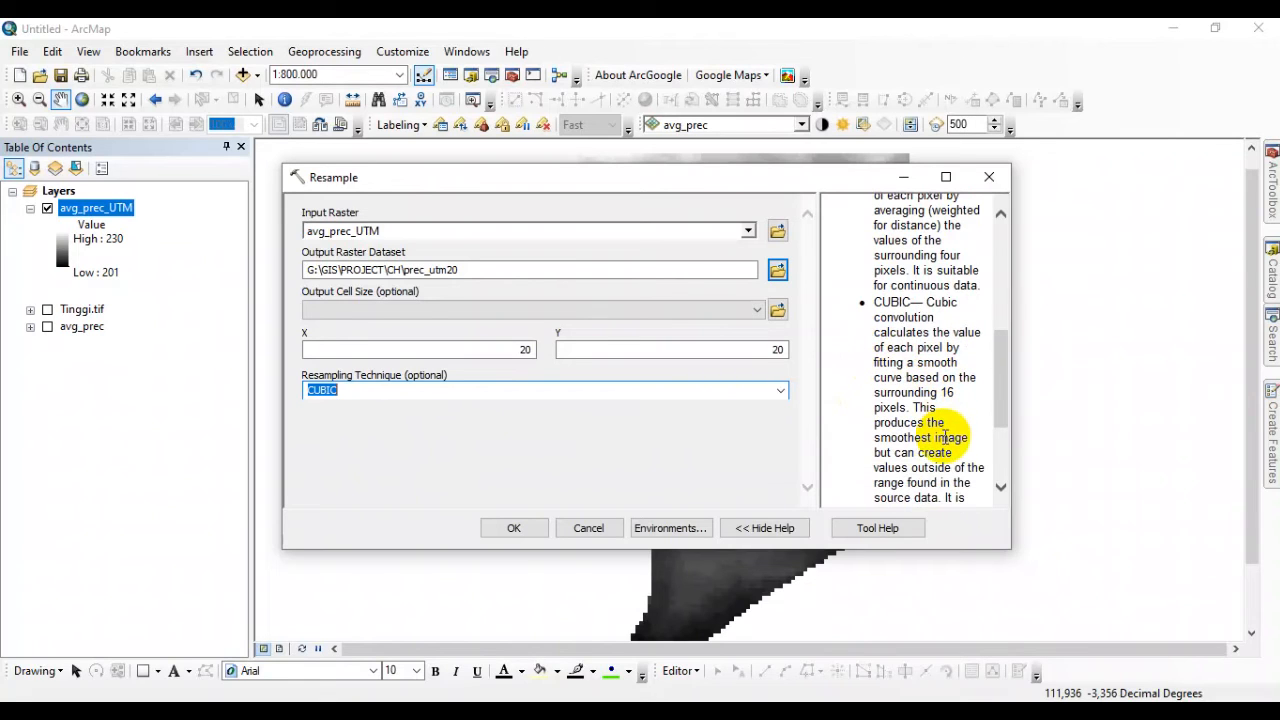
scroll(907, 452, down, 1)
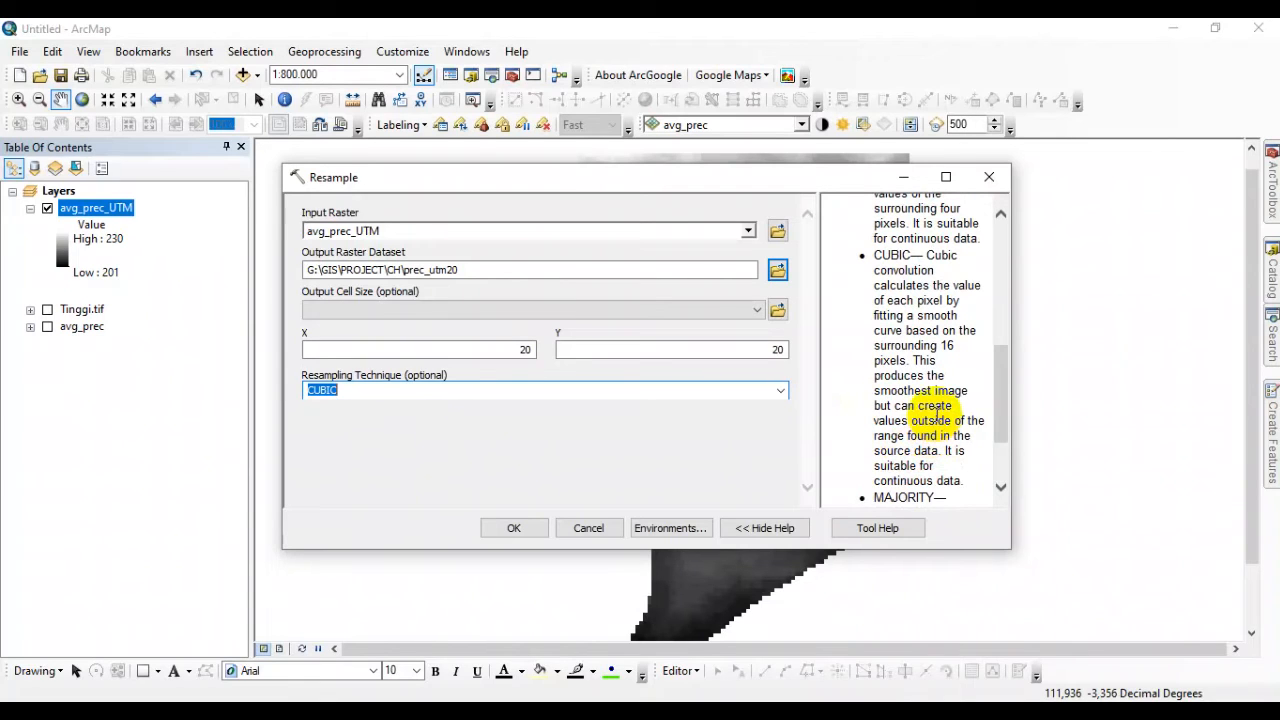
scroll(935, 418, down, 1)
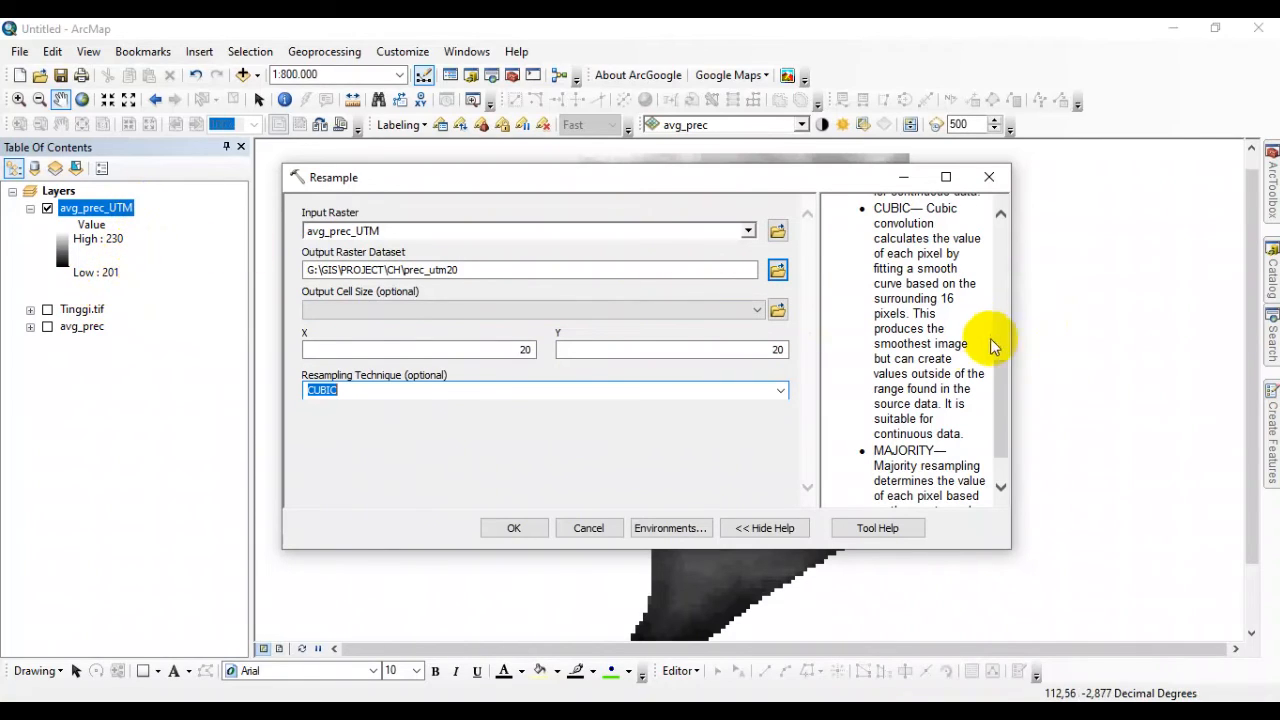
scroll(930, 362, down, 1)
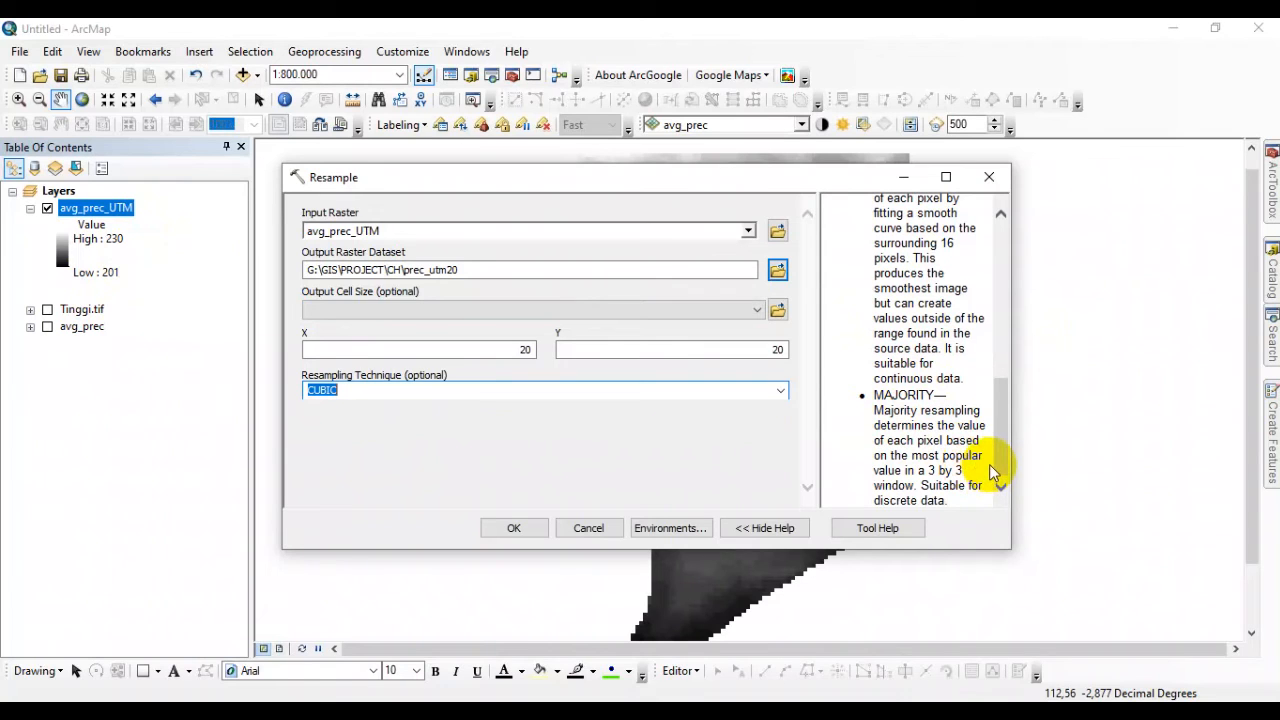
Compare the CUBIC and BILINEAR descriptions in the Resample help for their suitability to the precipitation data.
scroll(958, 441, up, 1)
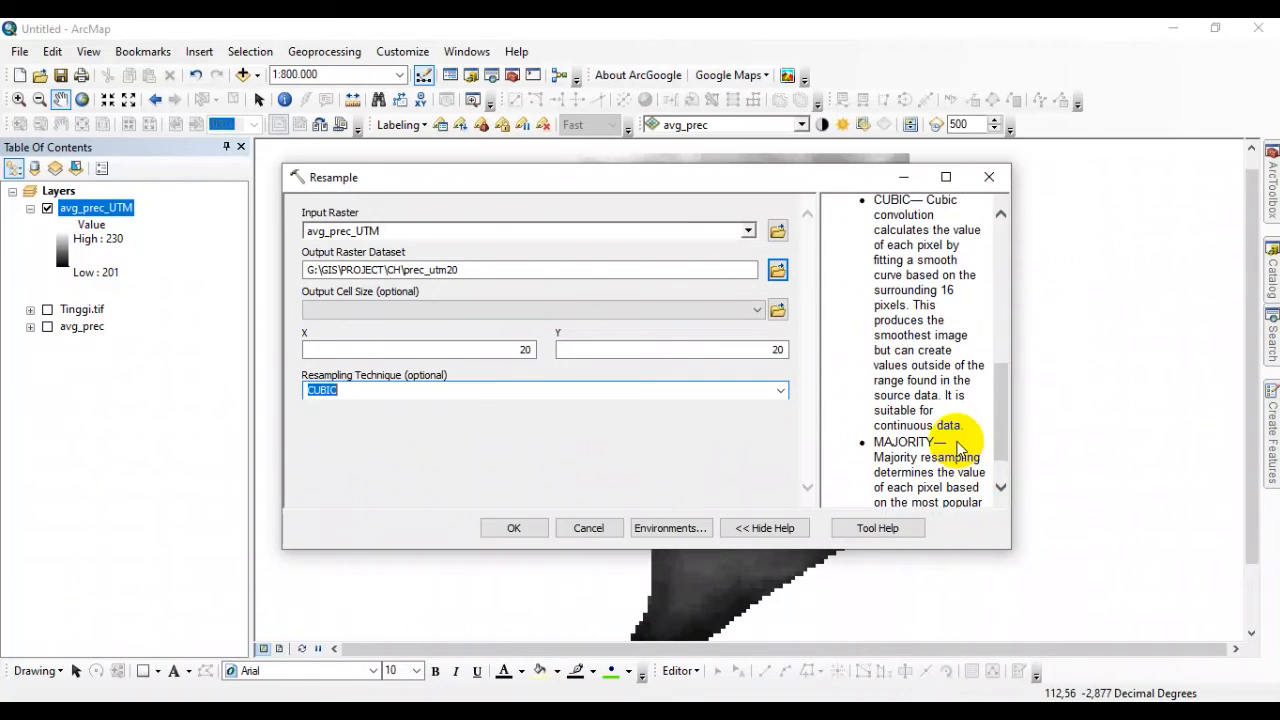
scroll(918, 290, up, 1)
drag(875, 244, 906, 246)
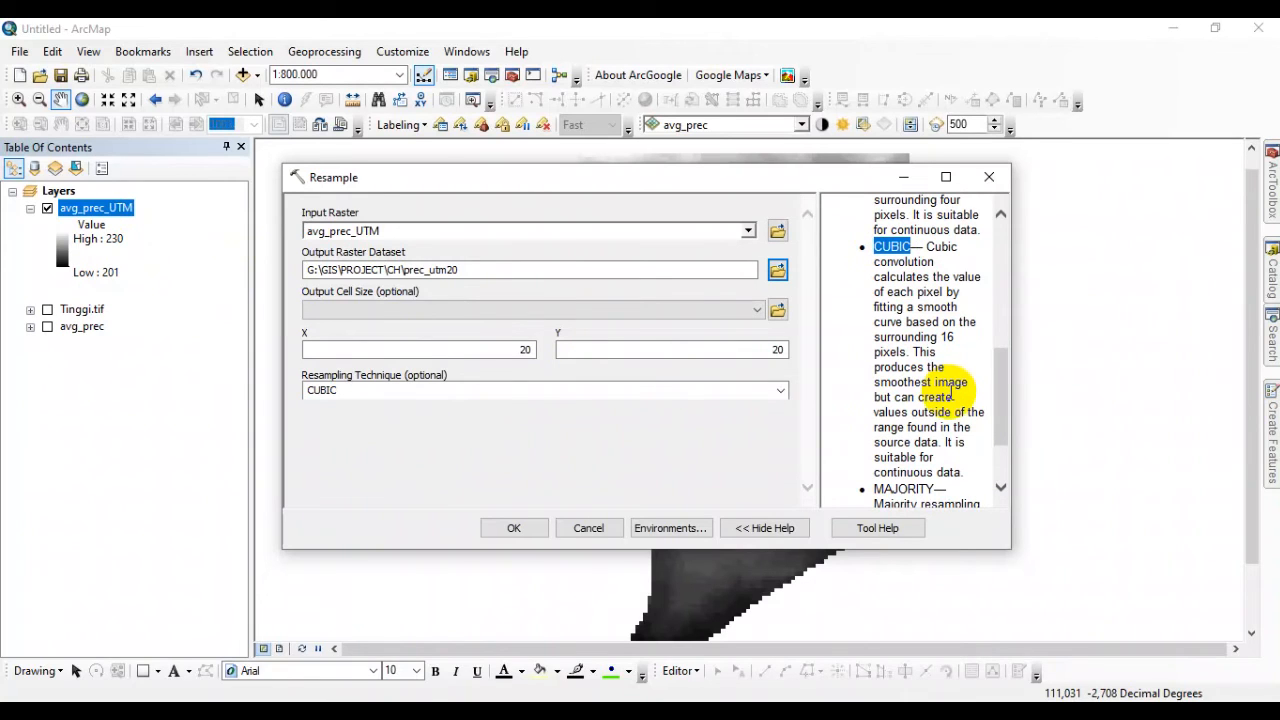
scroll(945, 395, up, 6)
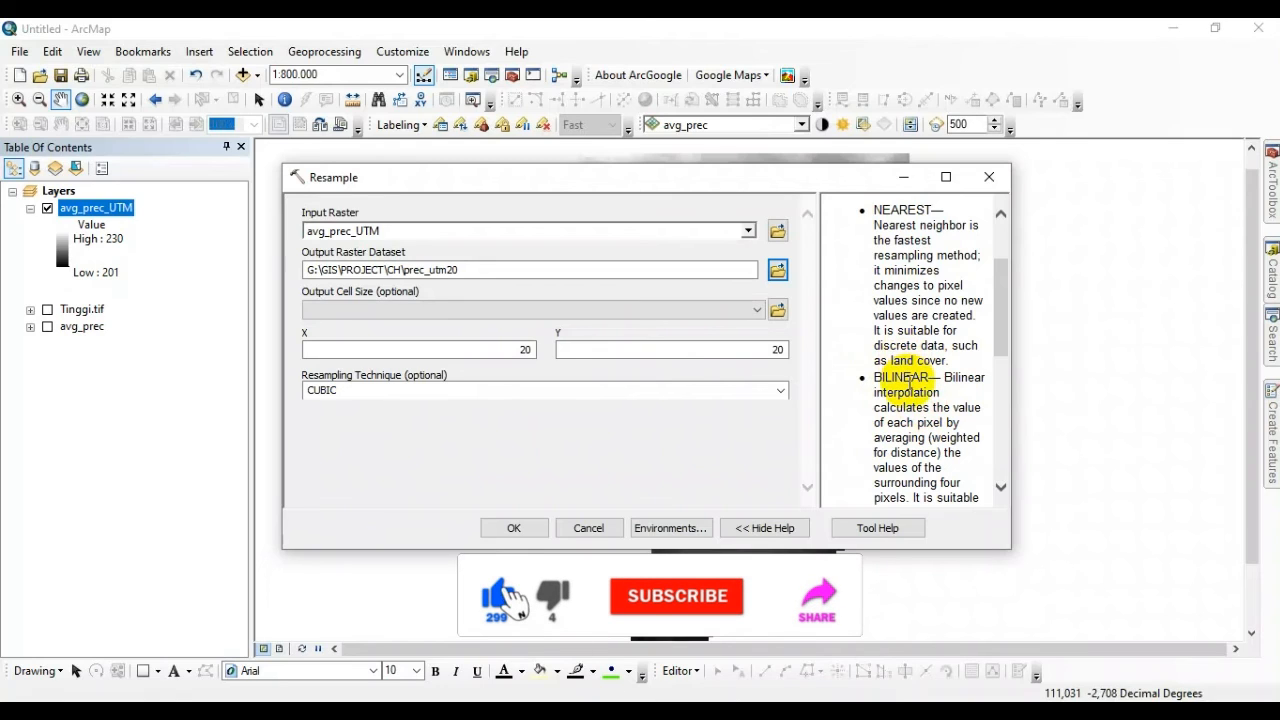
scroll(928, 407, down, 1)
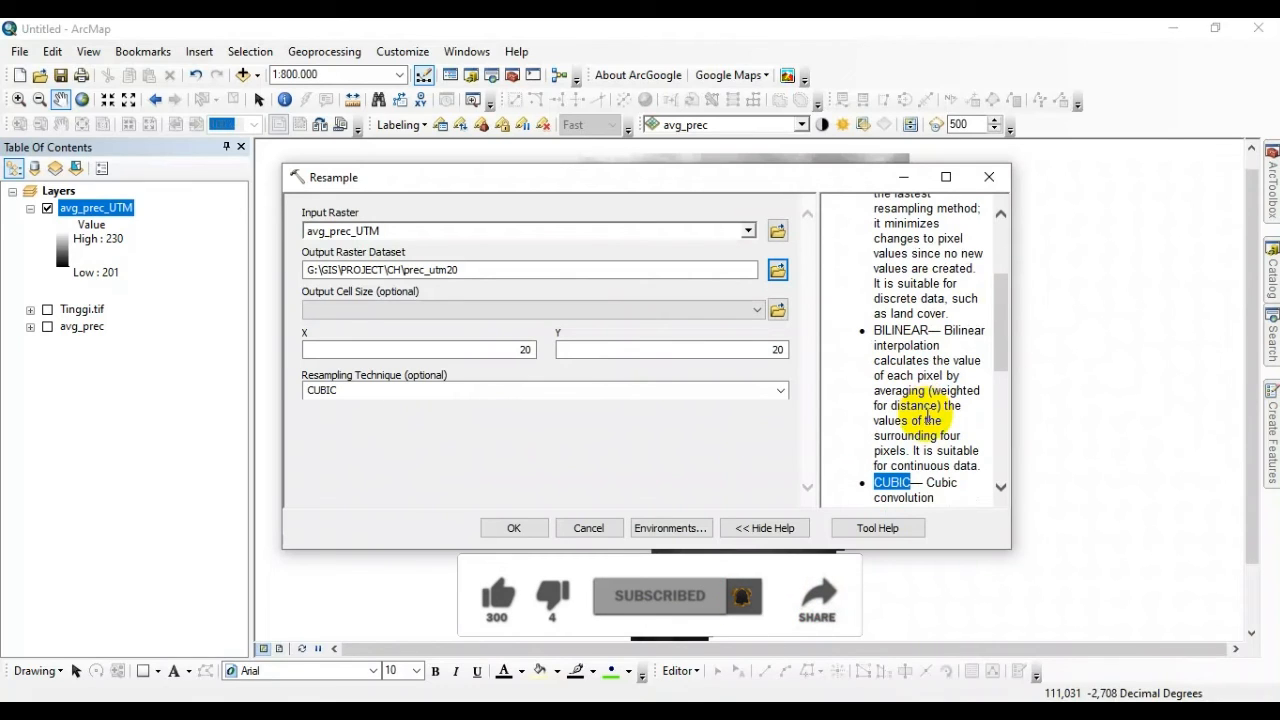
scroll(925, 400, down, 1)
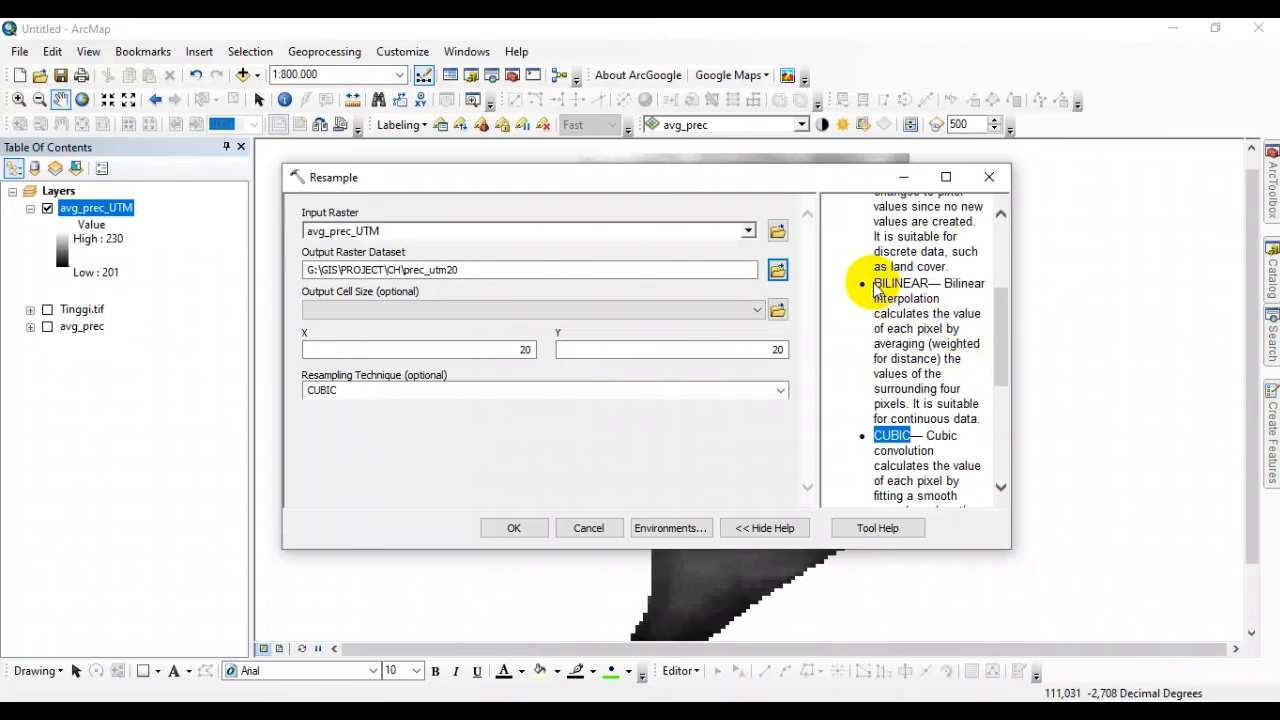
drag(875, 284, 928, 284)
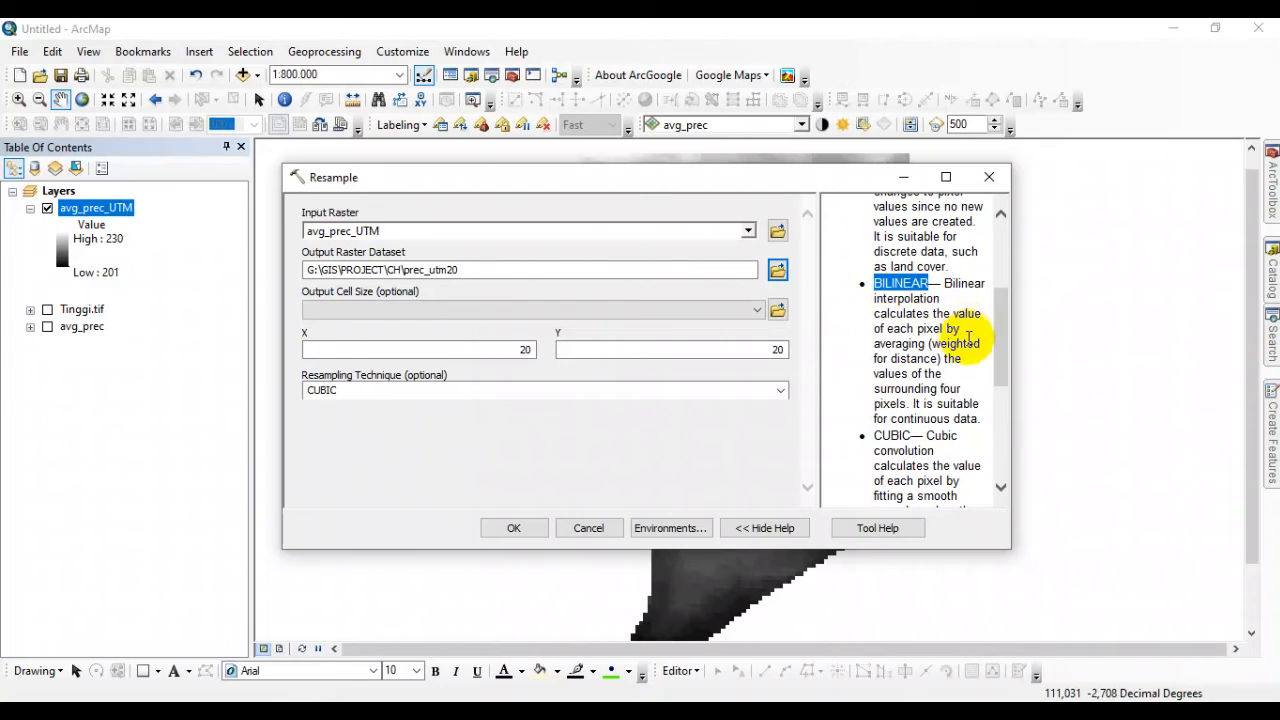
Set the resampling technique to BILINEAR and run the Resample tool on avg_prec_UTM.
click(780, 391)
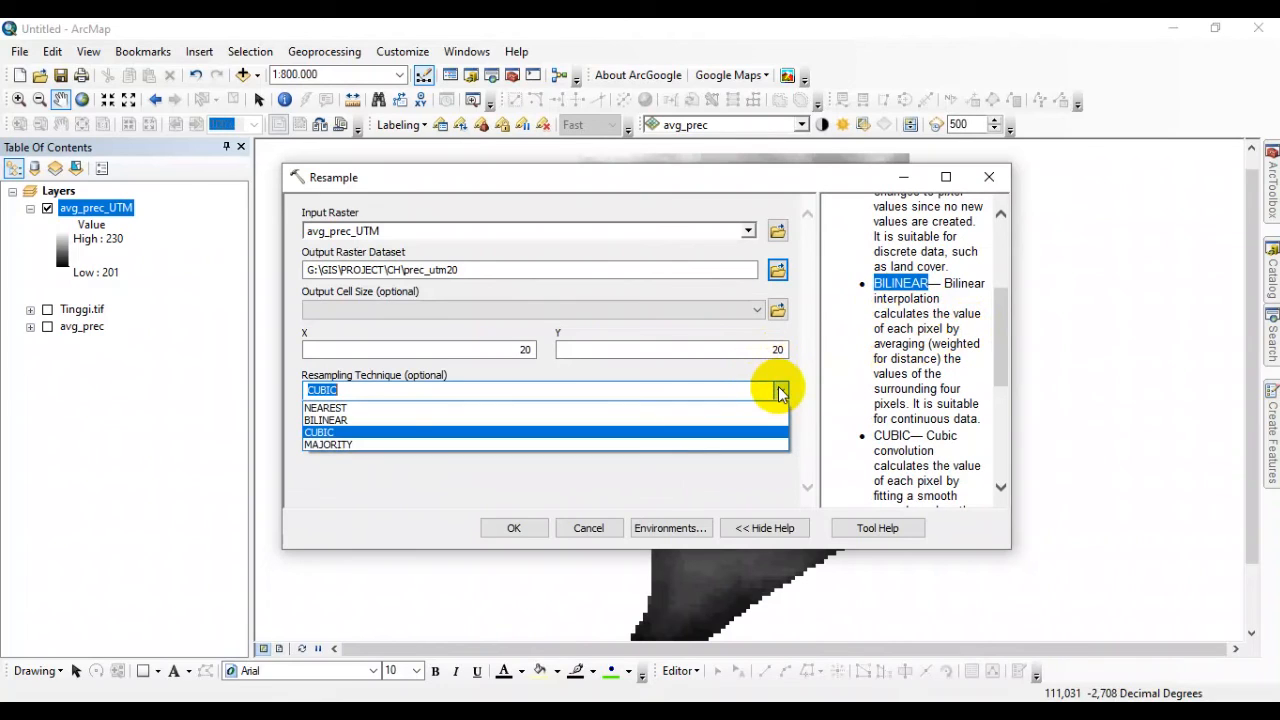
click(729, 420)
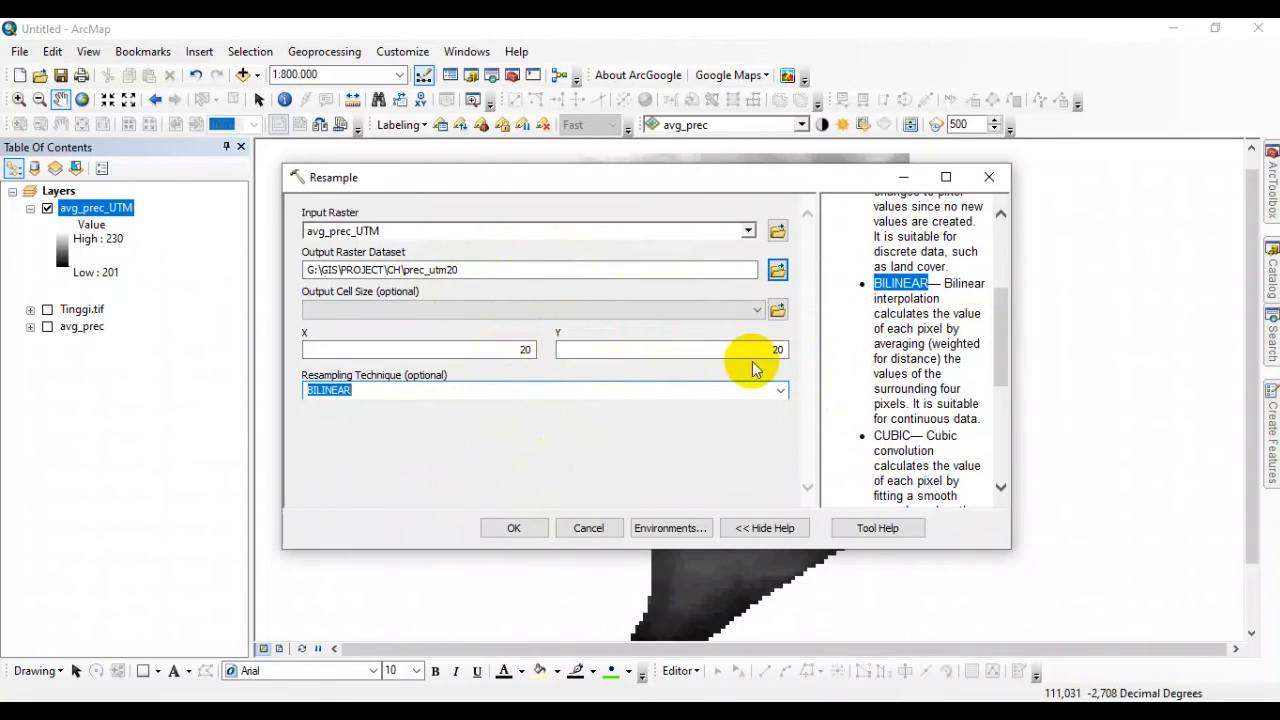
click(514, 528)
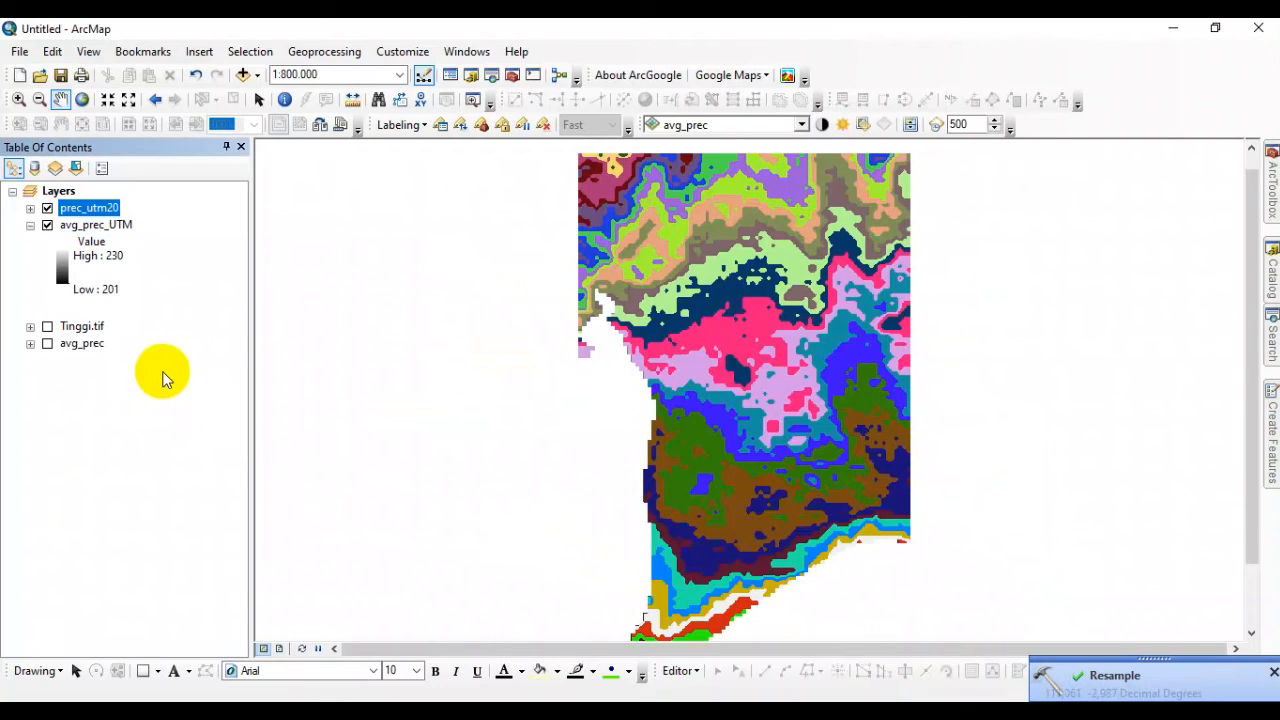
Collapse and hide the avg_prec_UTM layer, and examine the range of value classes in the prec_utm20 legend.
click(30, 225)
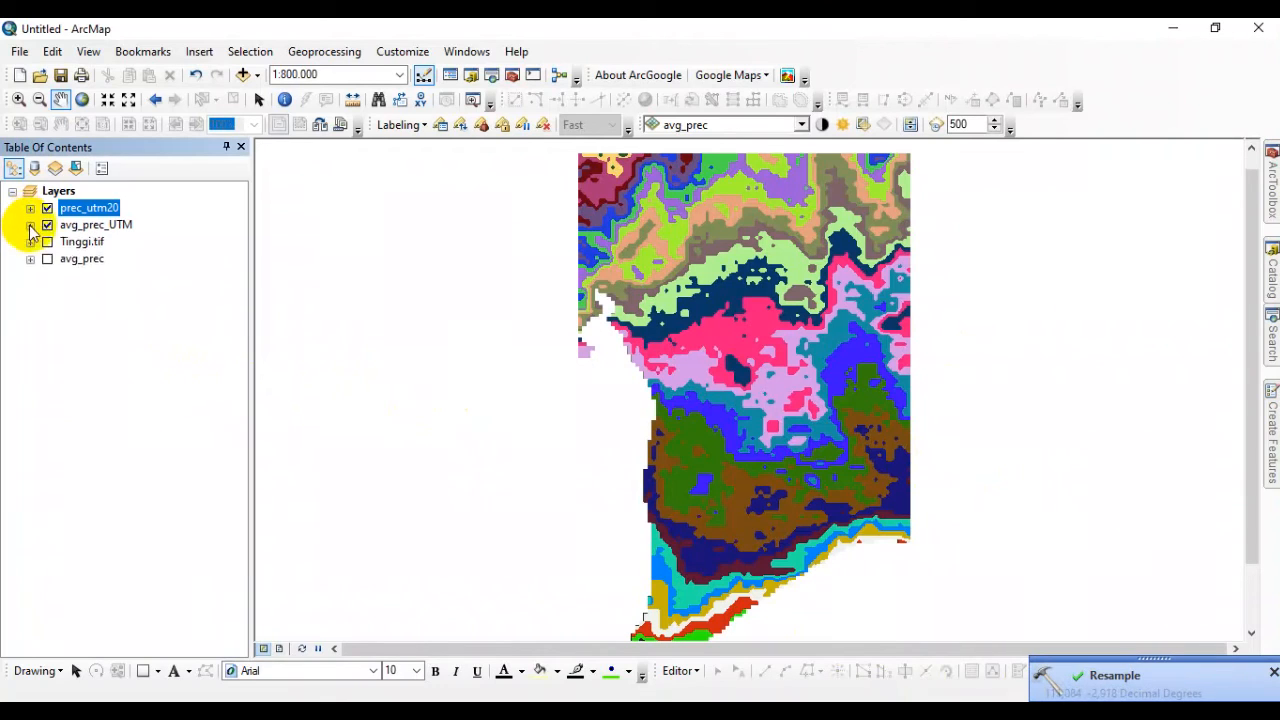
click(47, 225)
click(29, 209)
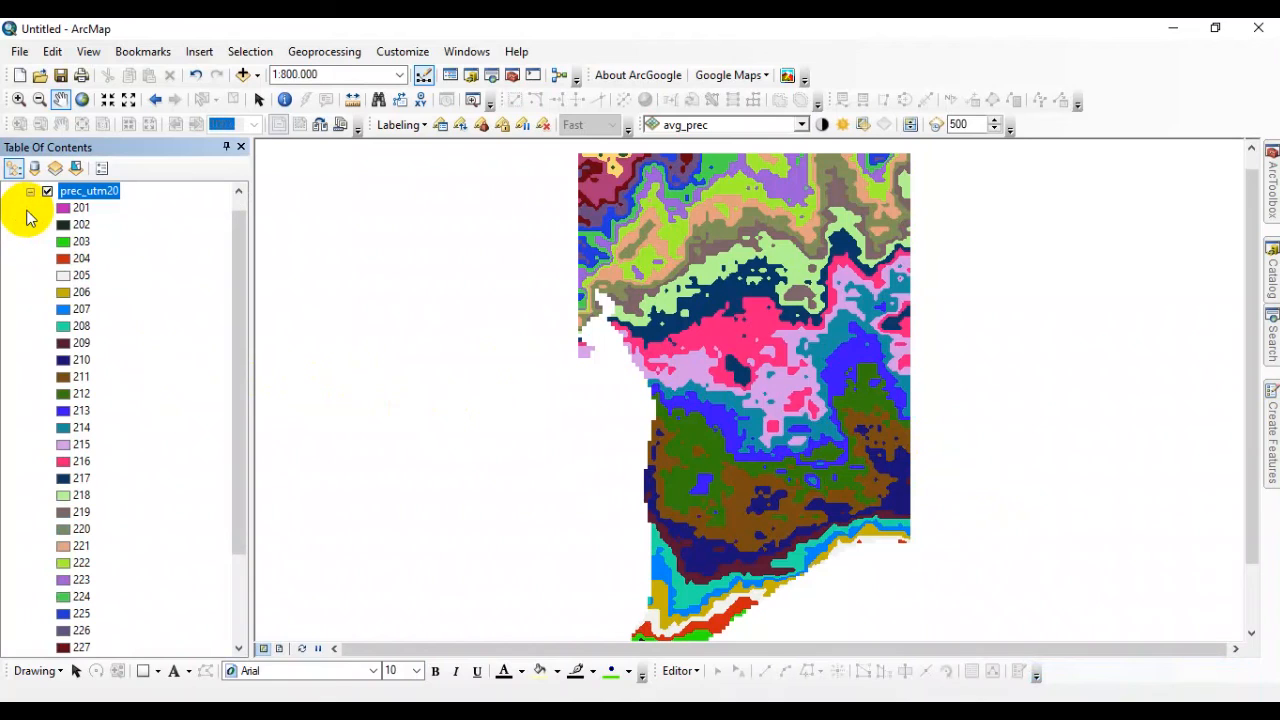
scroll(100, 205, down, 3)
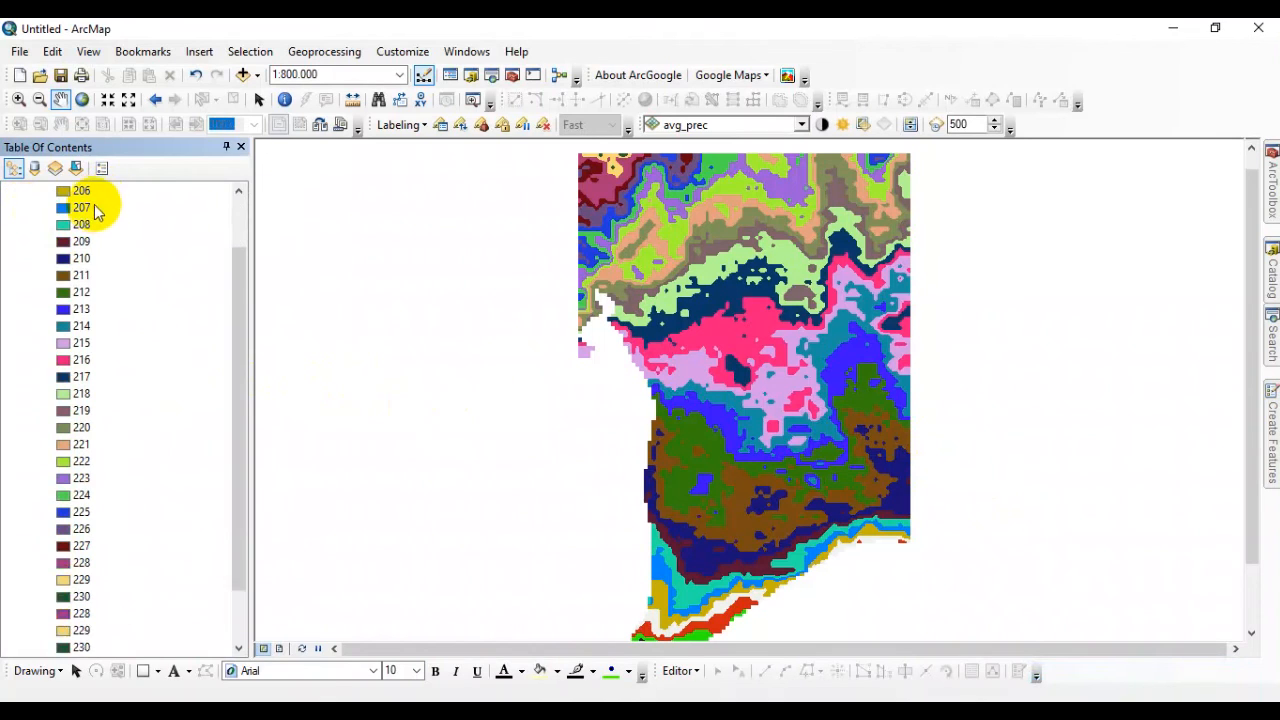
scroll(86, 208, up, 3)
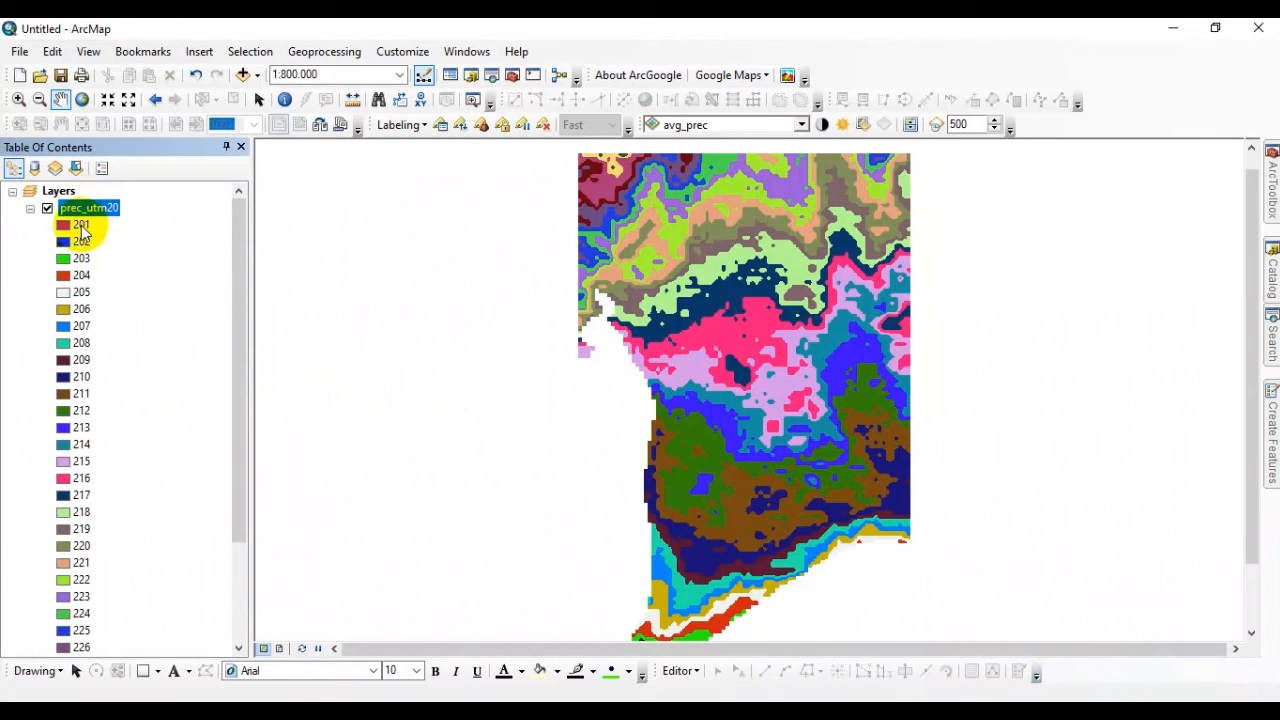
scroll(100, 300, down, 3)
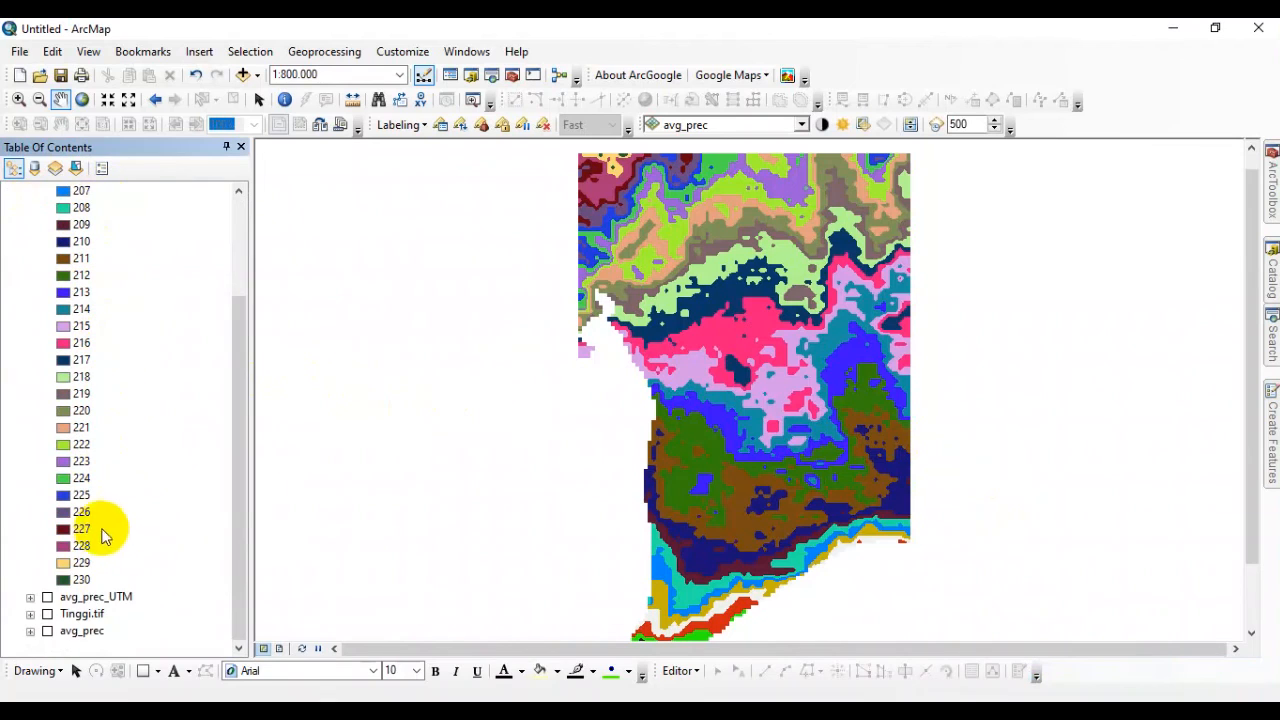
click(85, 582)
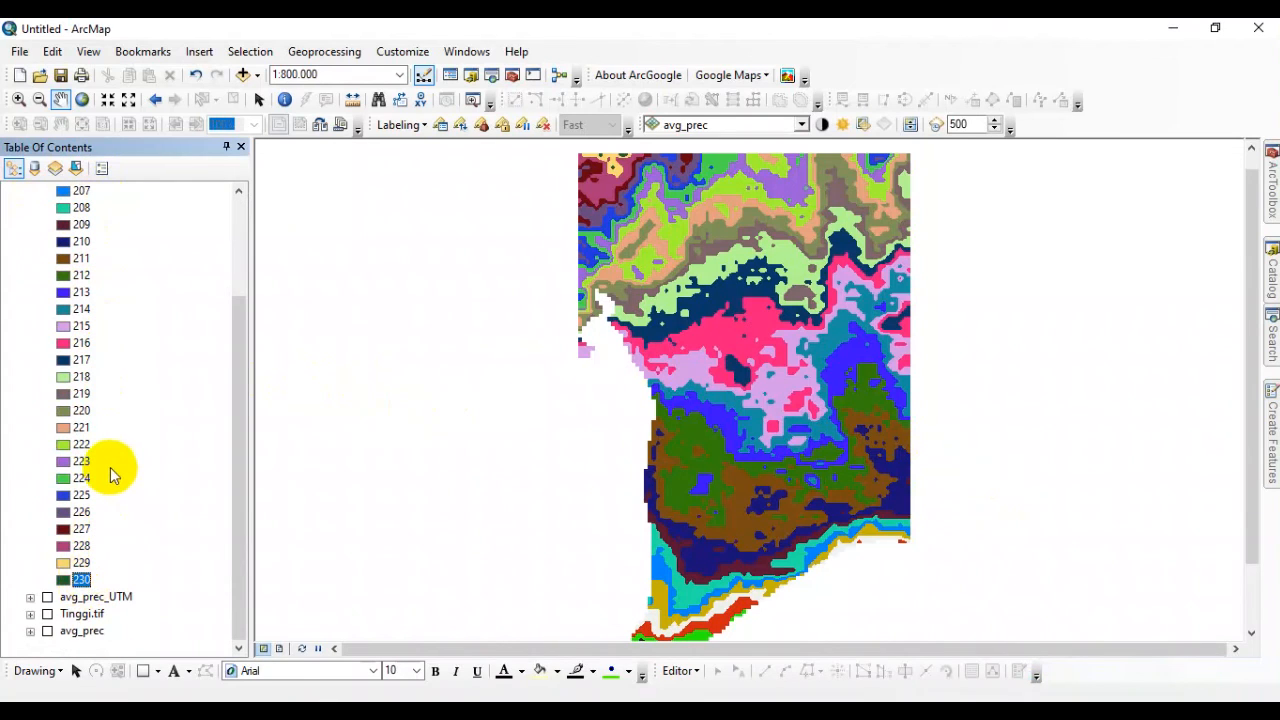
scroll(110, 467, up, 3)
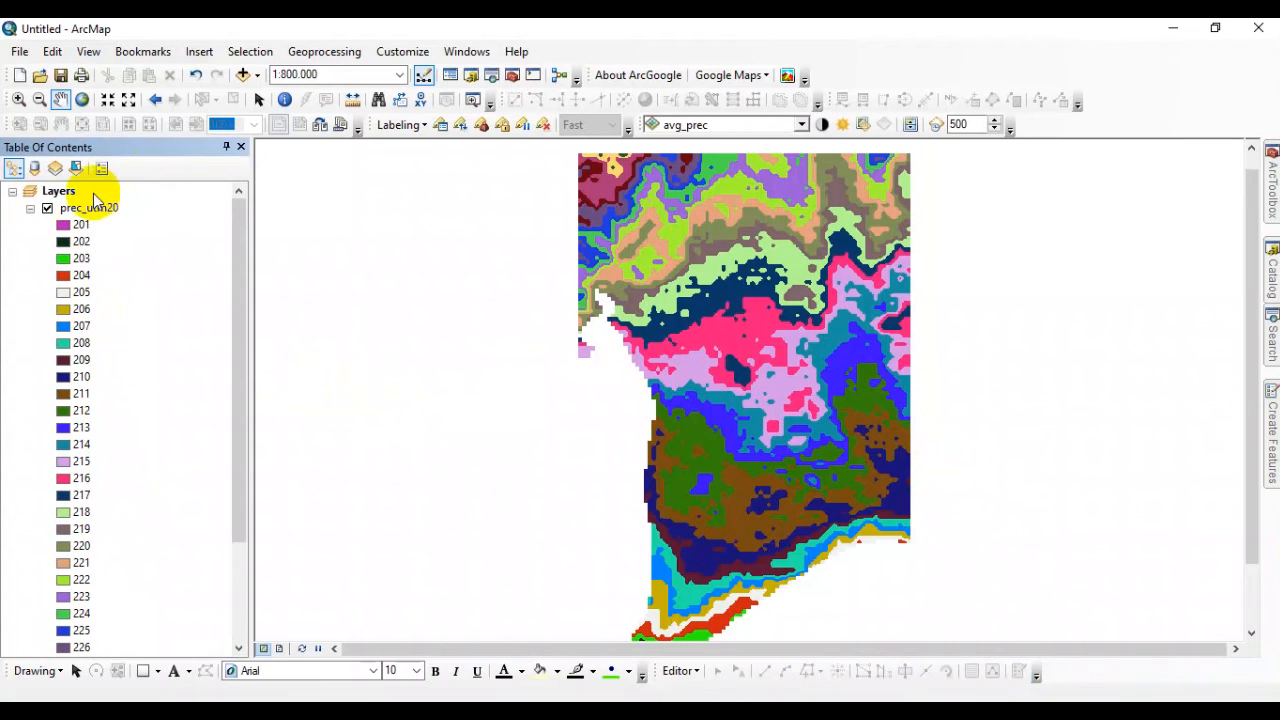
scroll(82, 455, down, 3)
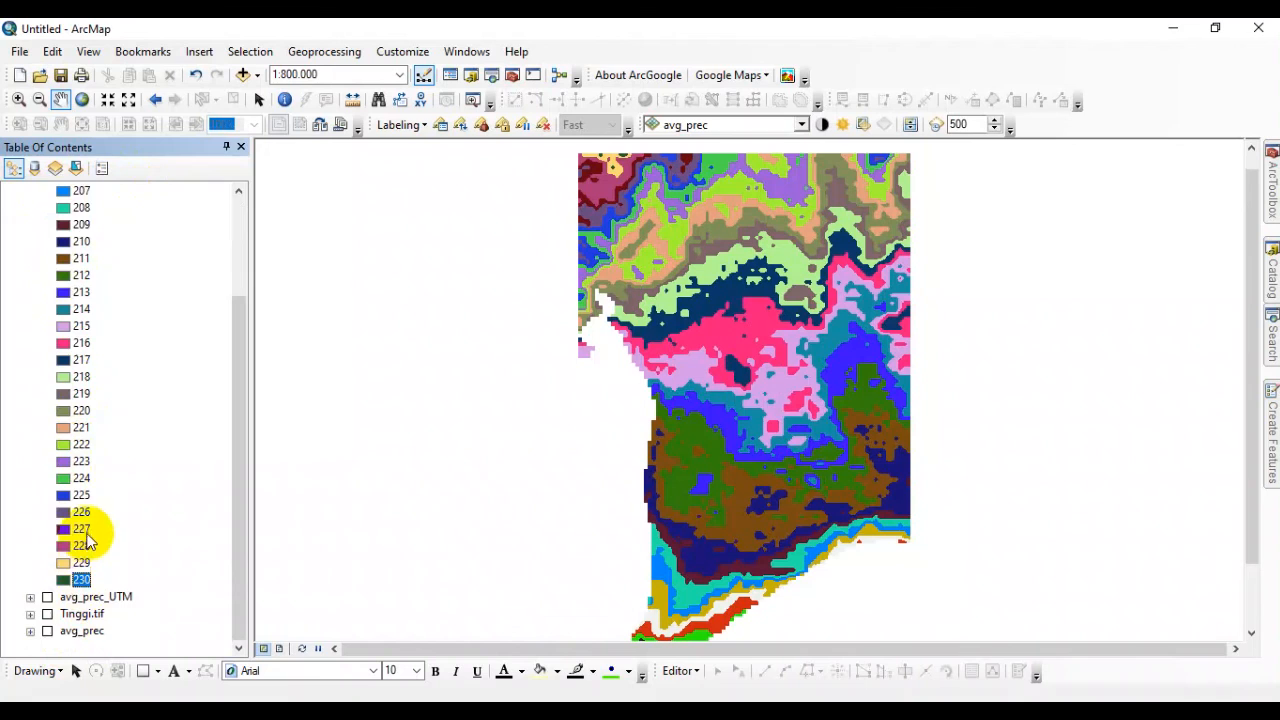
scroll(84, 500, up, 3)
click(30, 208)
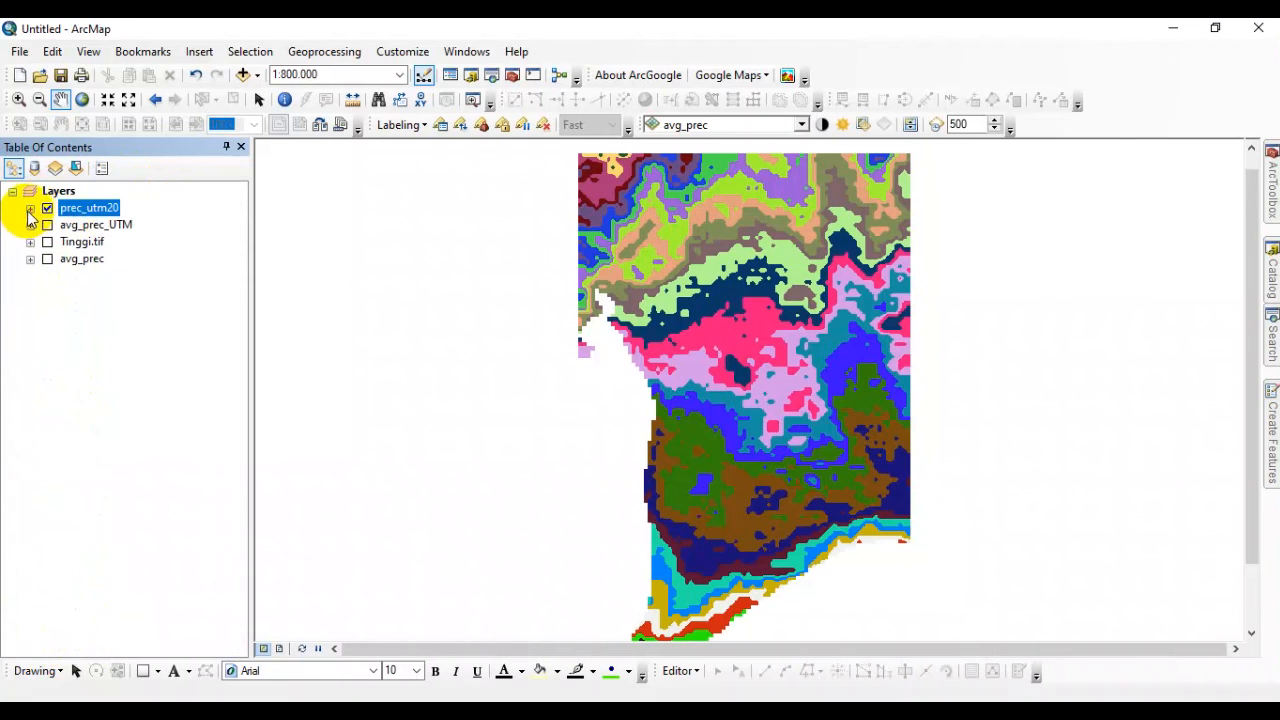
Check the cell size of the prec_utm20 raster in its layer properties.
right_click(88, 208)
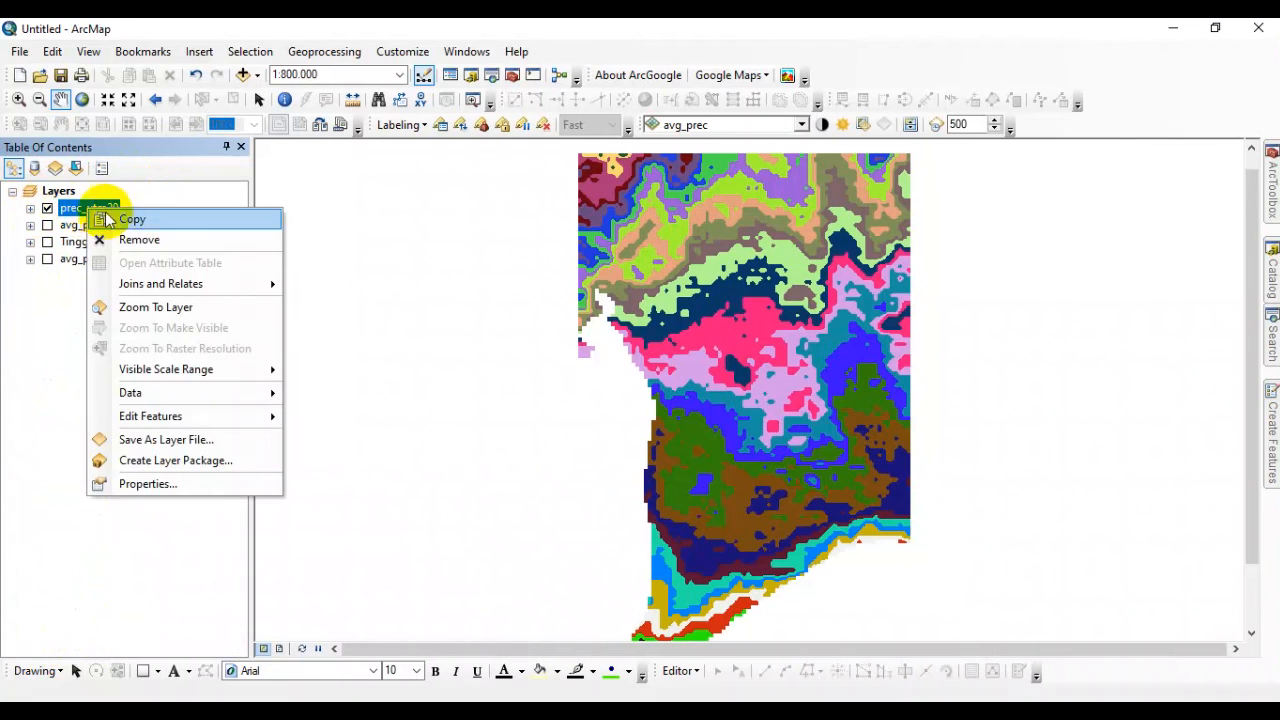
click(178, 460)
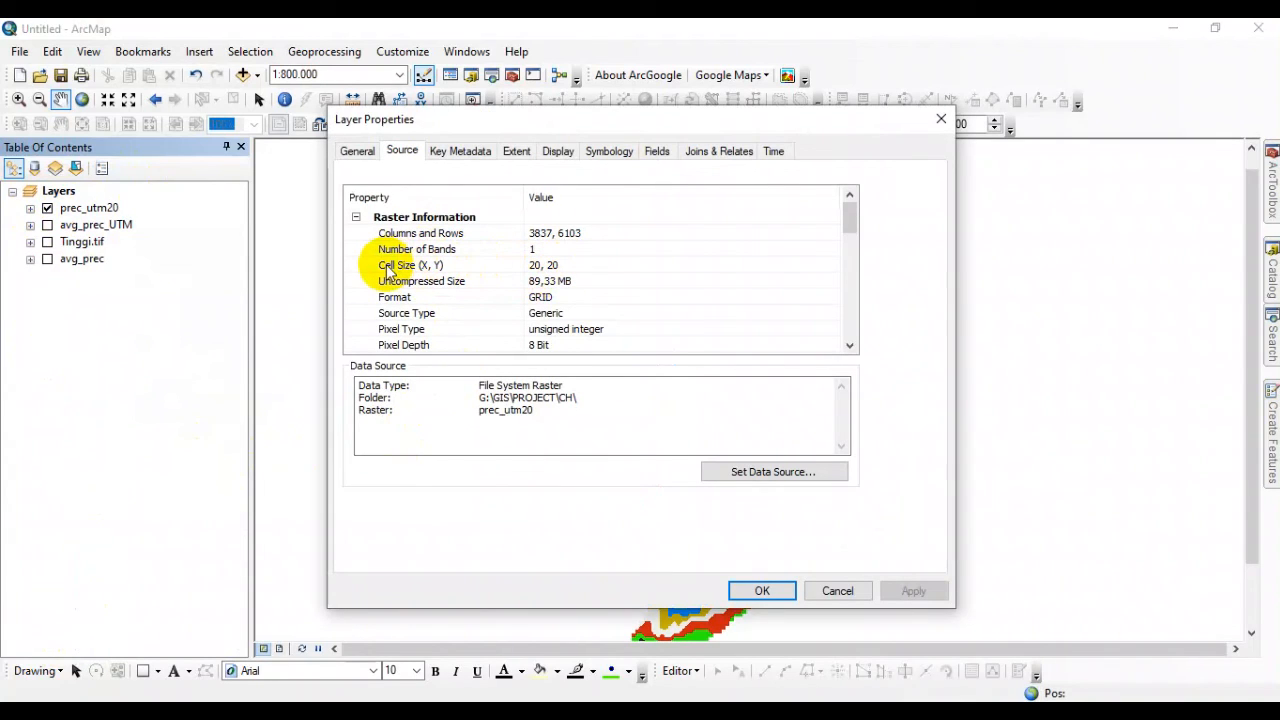
click(388, 266)
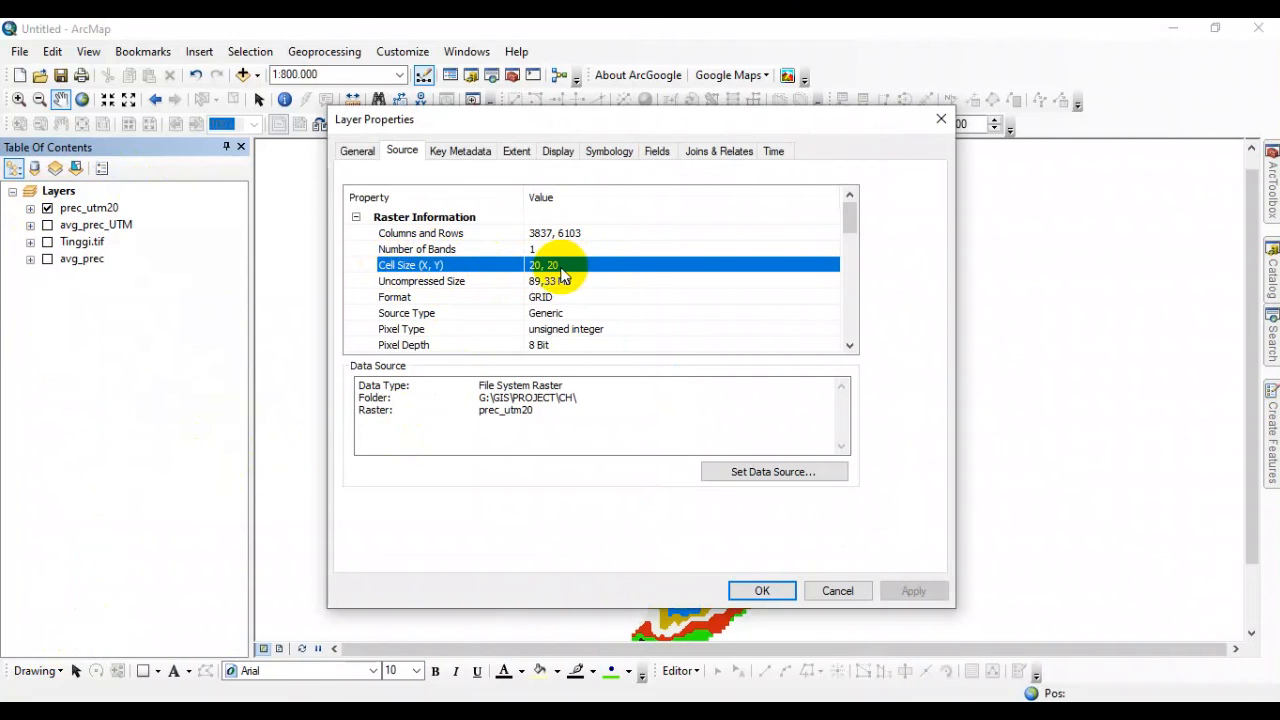
Review the coordinate system, statistics and cell size in the source properties of the prec_utm20 raster.
scroll(568, 292, down, 3)
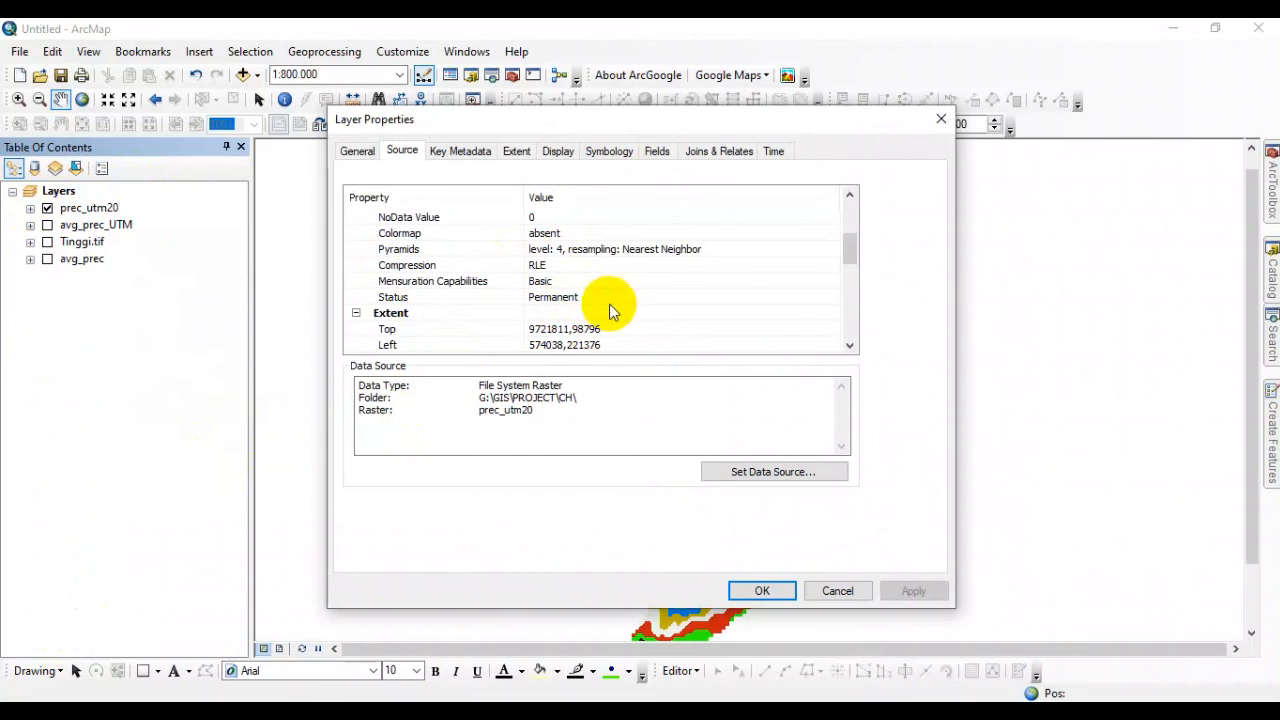
scroll(612, 311, down, 2)
click(607, 316)
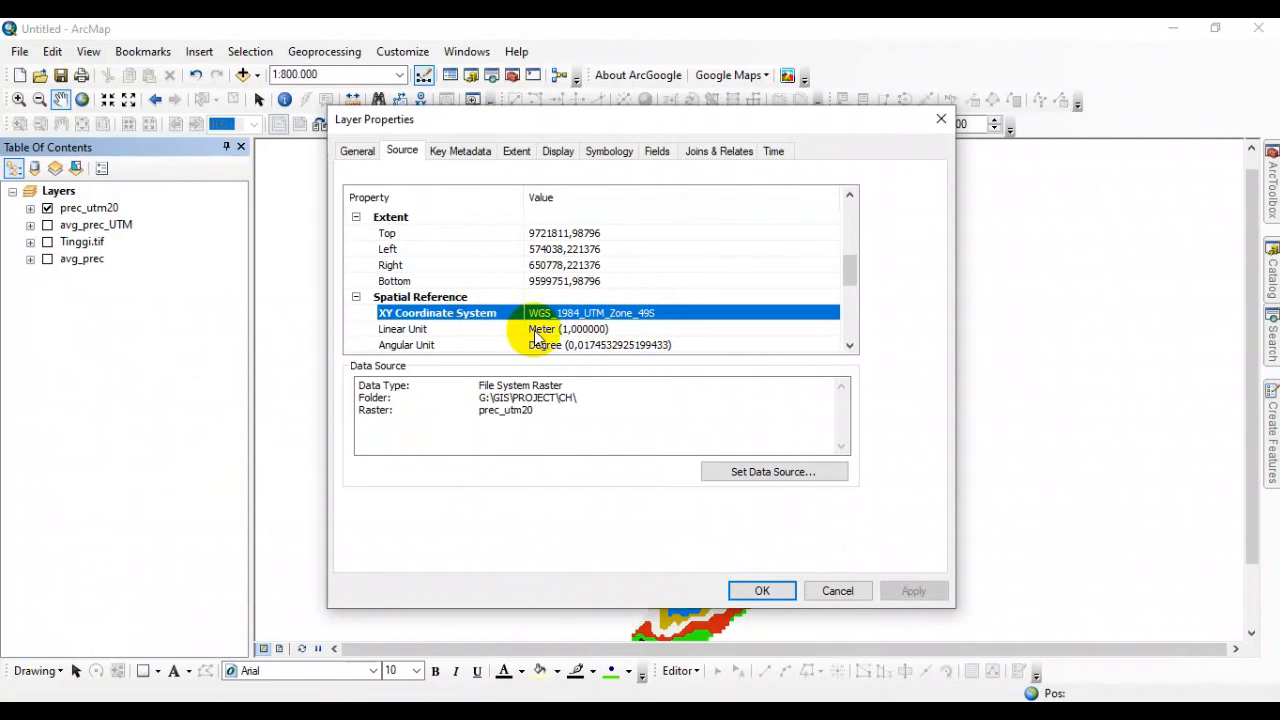
scroll(540, 335, down, 3)
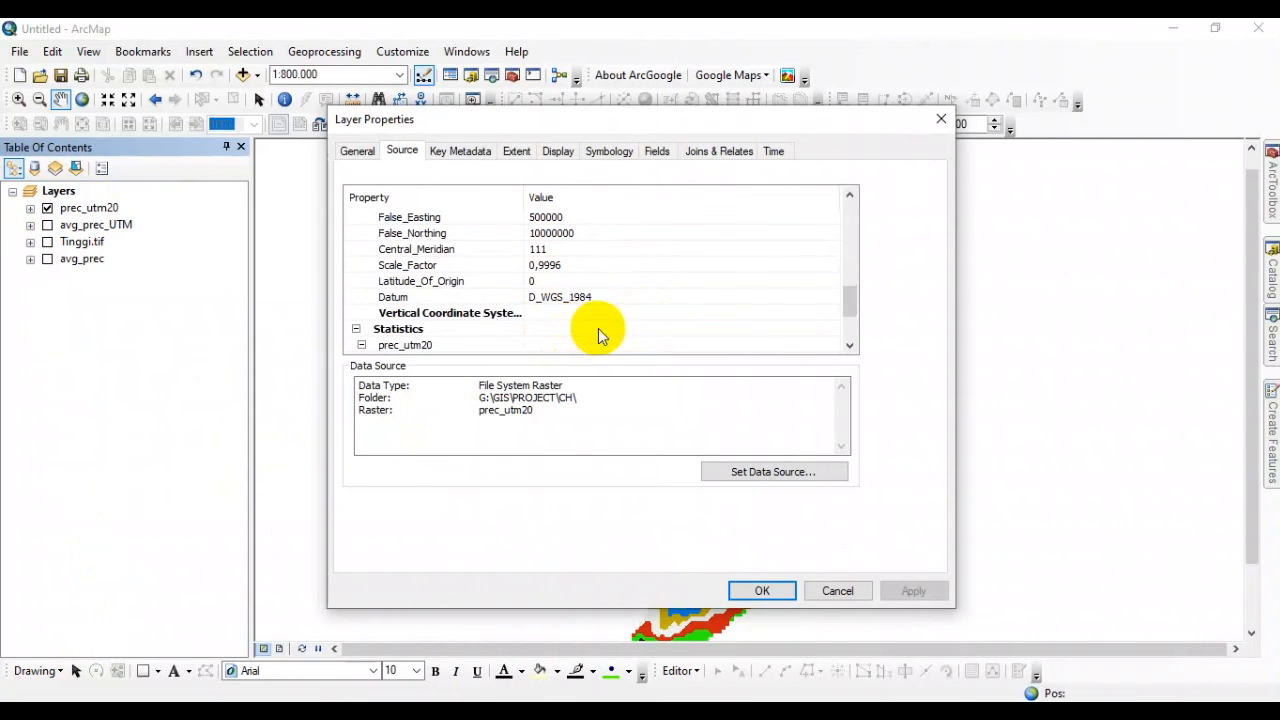
scroll(598, 330, down, 2)
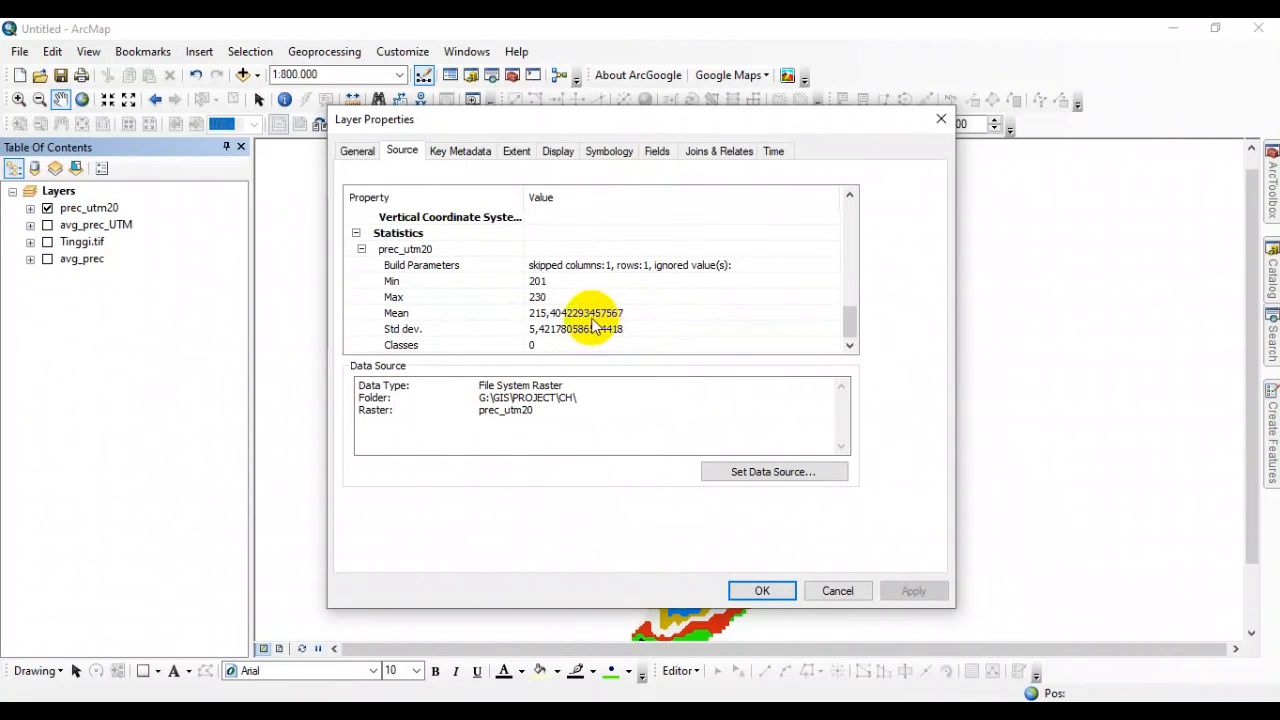
scroll(588, 272, up, 5)
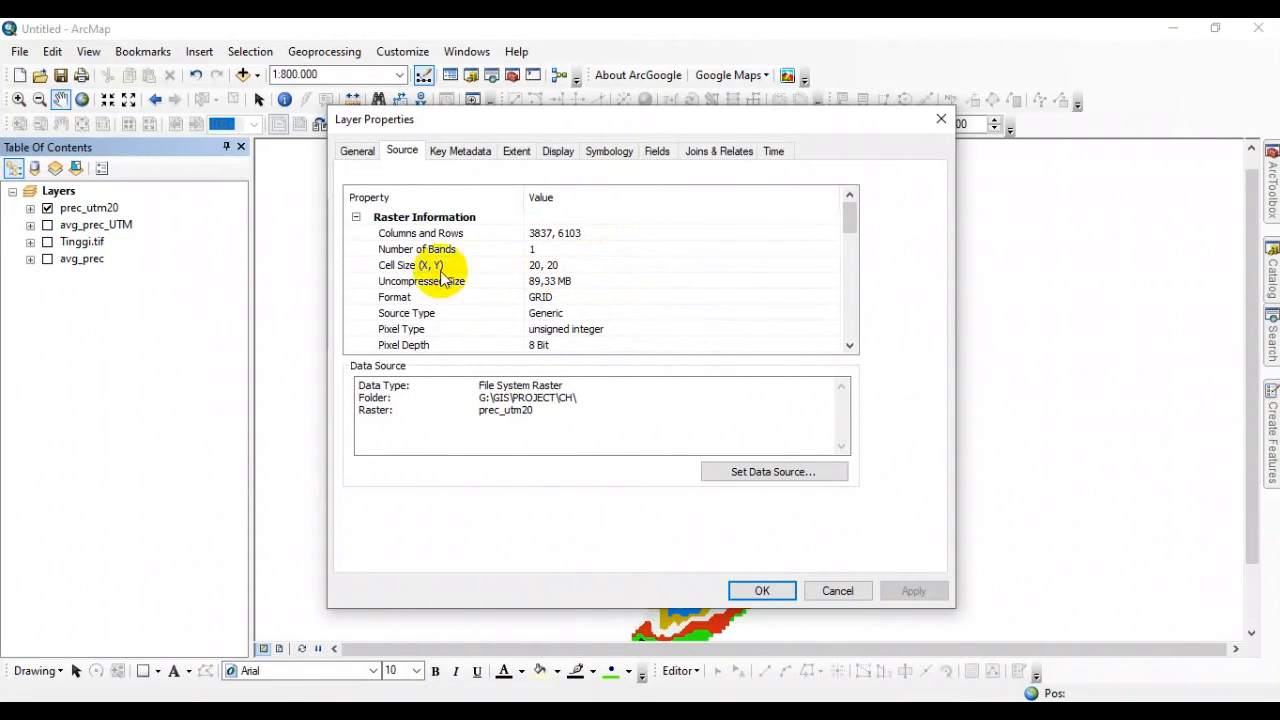
click(484, 265)
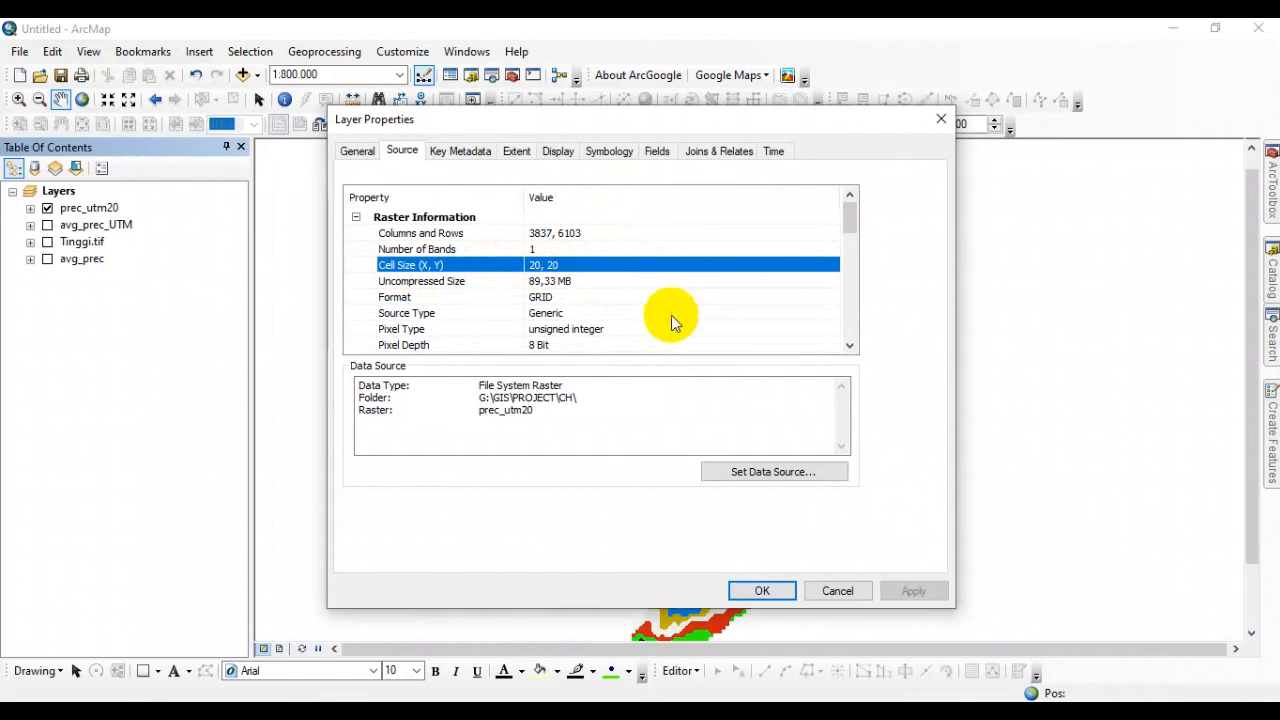
Symbolize prec_utm20 as Stretched with the orange-yellow-green-blue color ramp, and apply it.
click(615, 155)
click(362, 221)
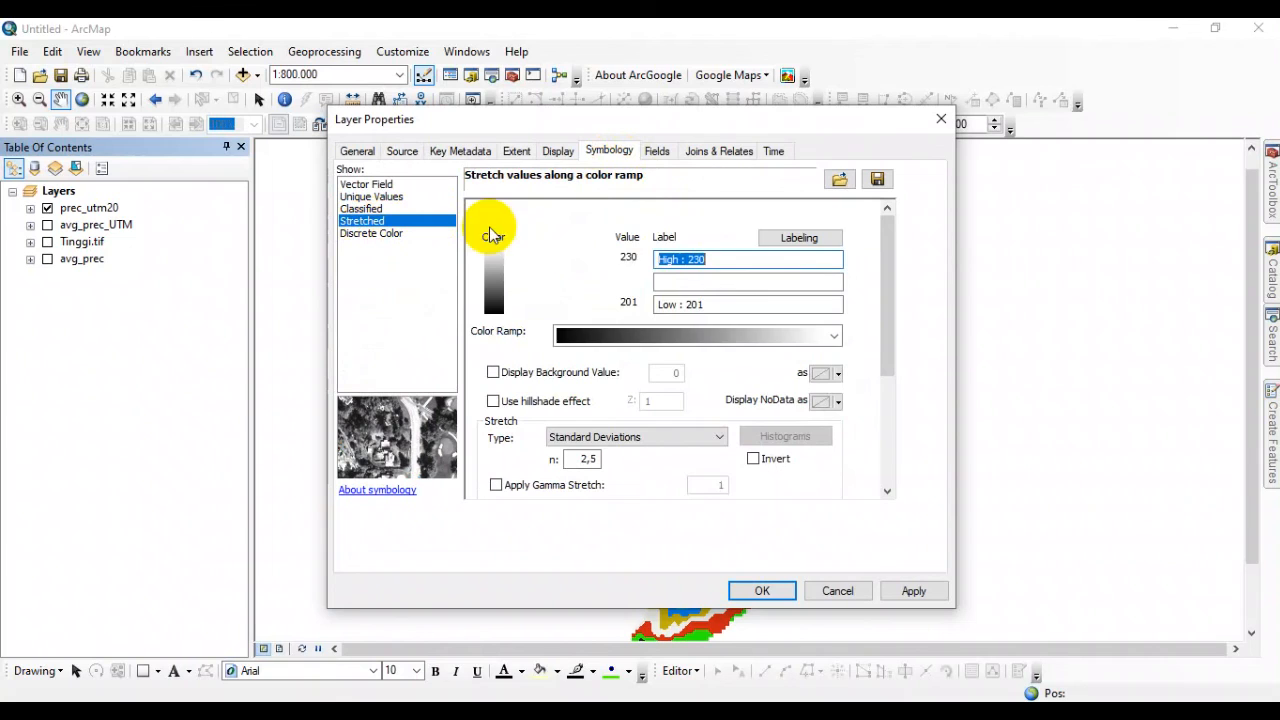
click(729, 335)
scroll(753, 251, up, 1)
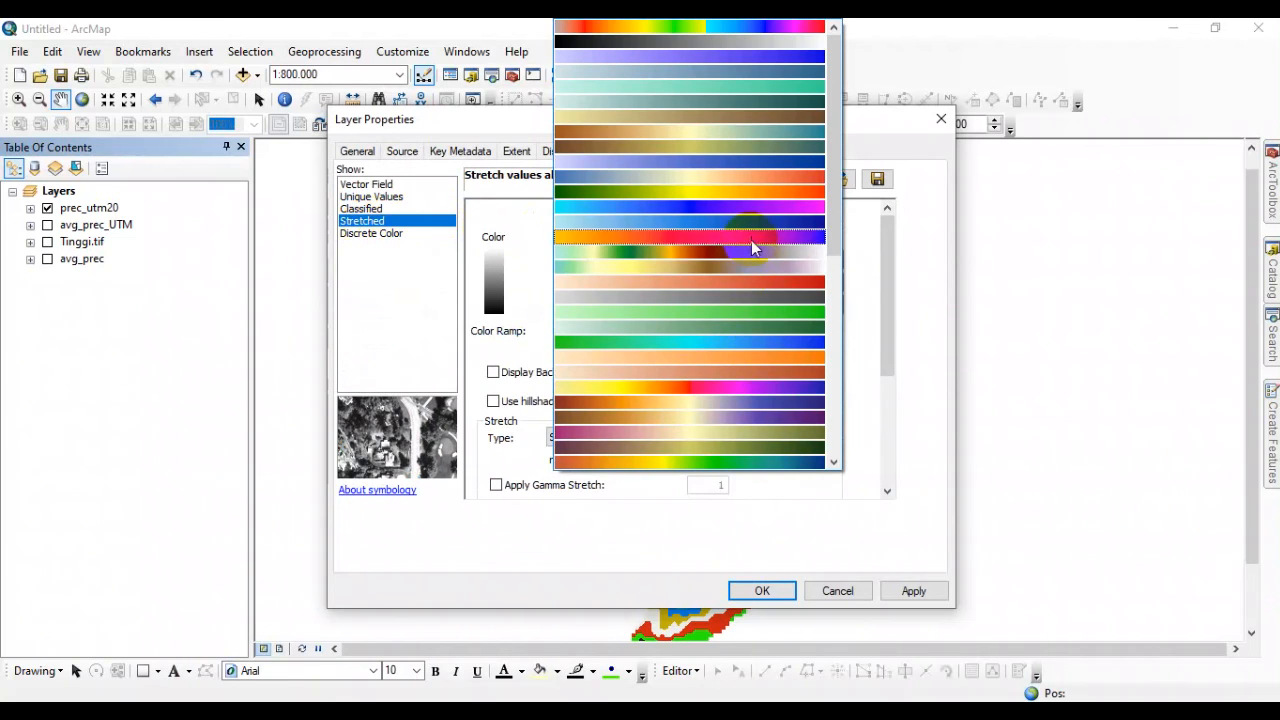
scroll(768, 340, down, 1)
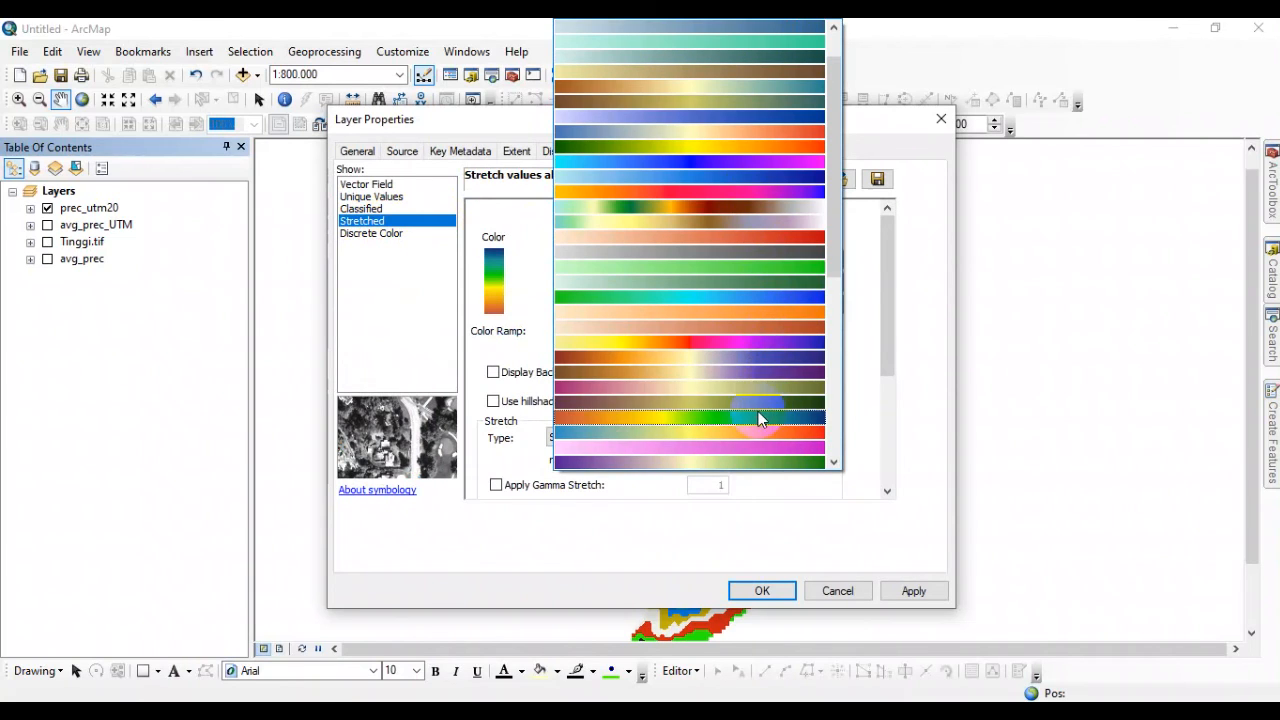
click(758, 413)
click(908, 591)
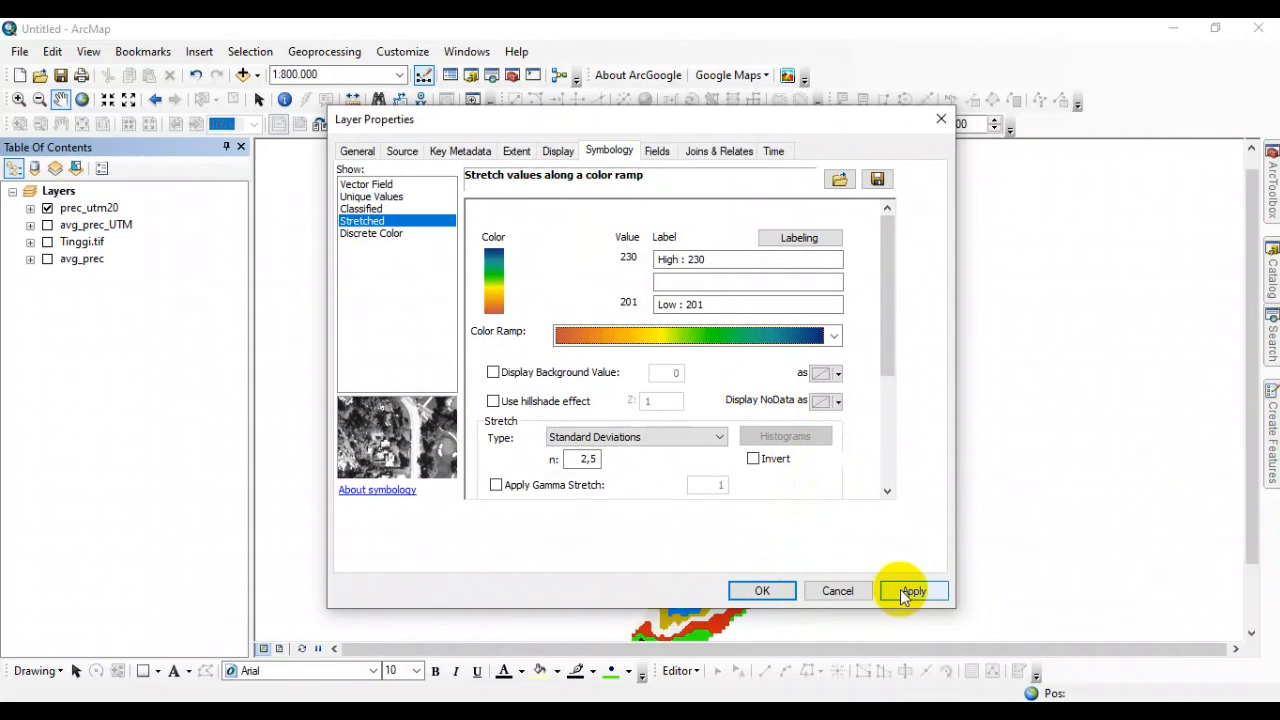
click(820, 591)
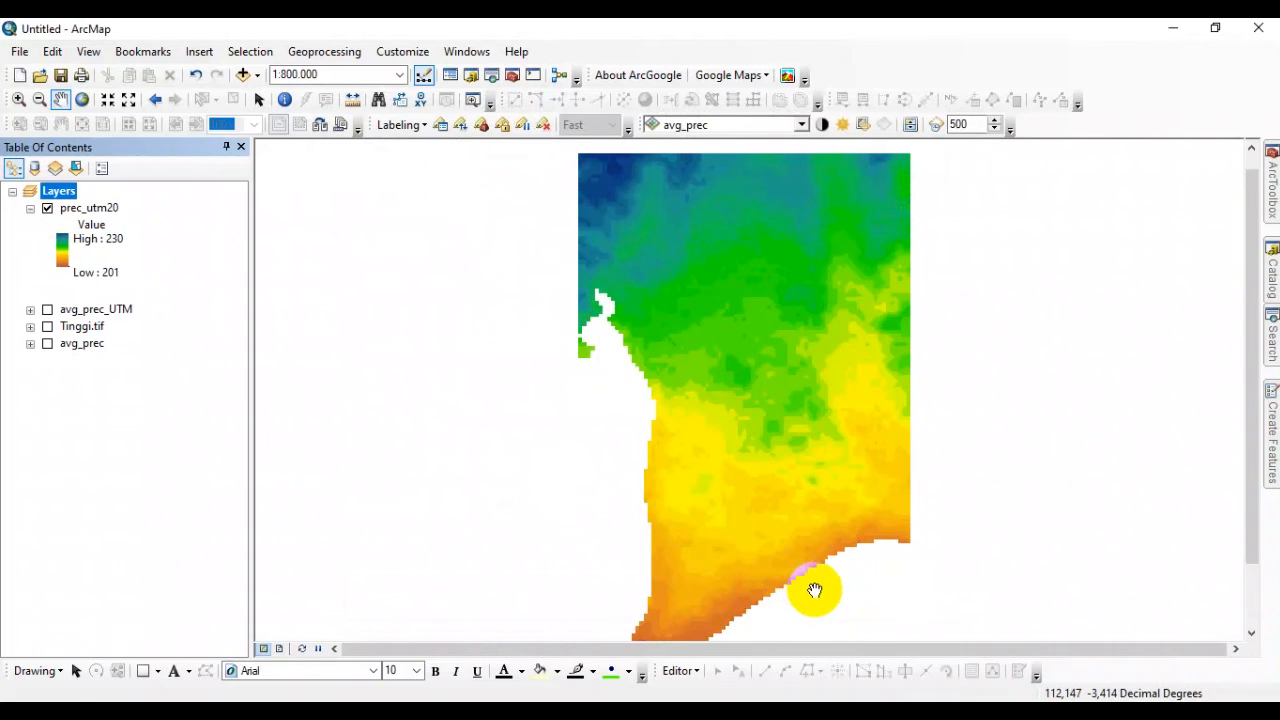
Inspect the prec_utm20 raster up close on the map and recheck its cell size in the layer's source properties.
scroll(660, 202, up, 3)
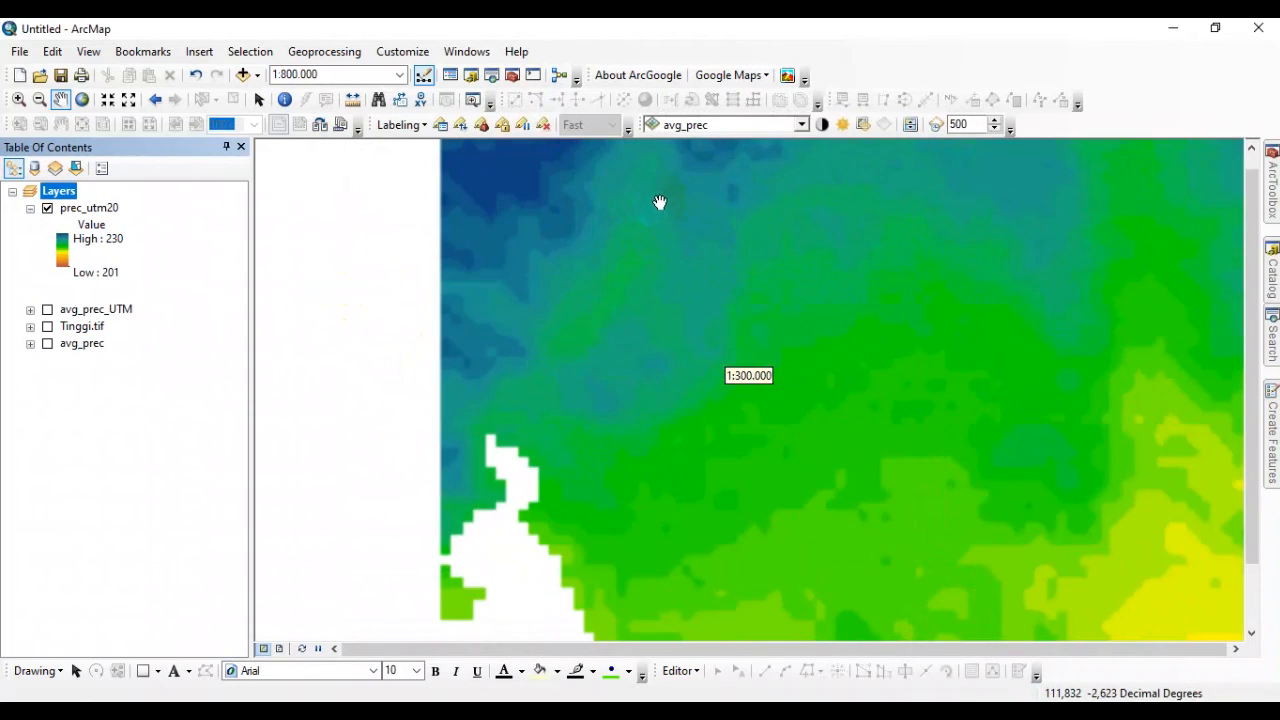
click(530, 217)
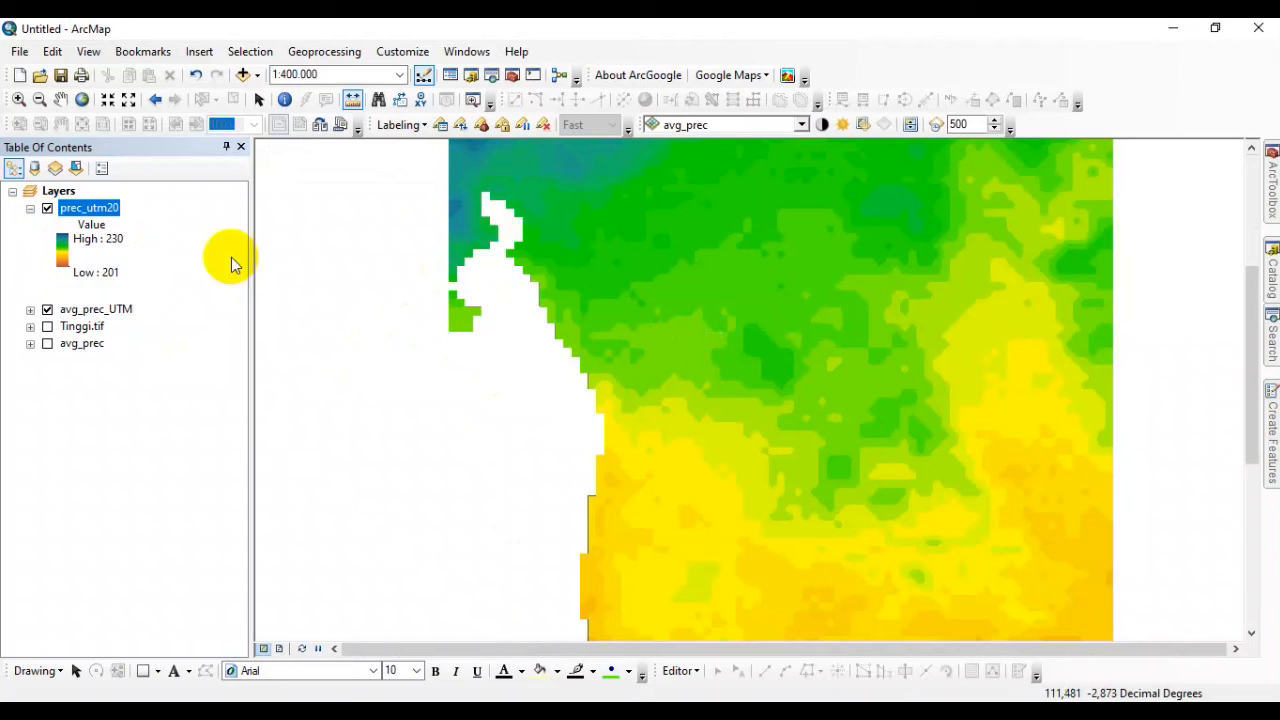
right_click(86, 211)
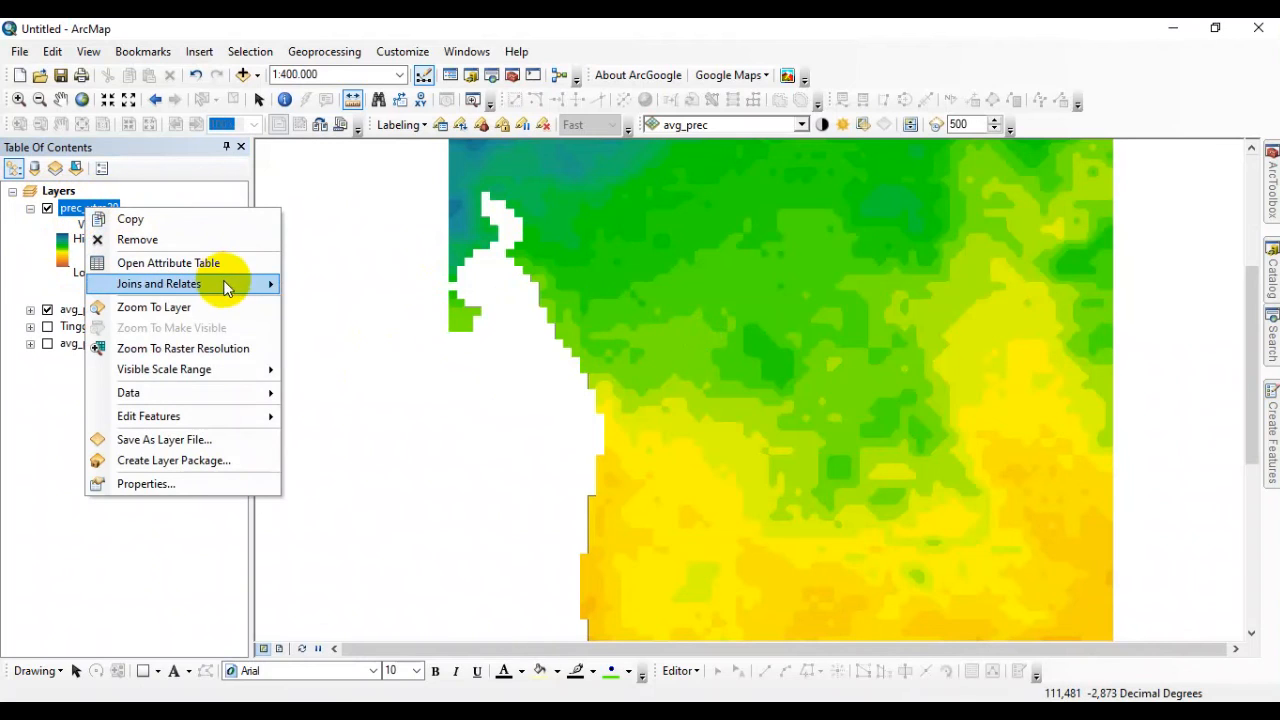
click(203, 484)
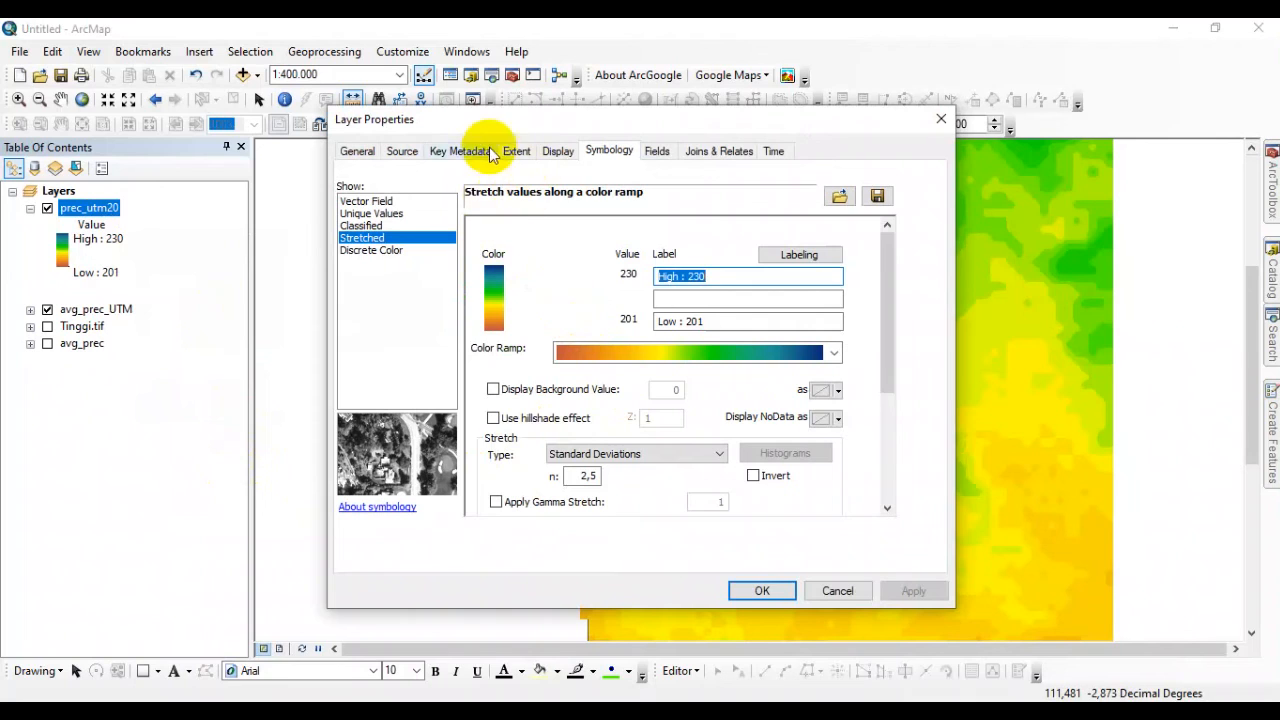
click(405, 153)
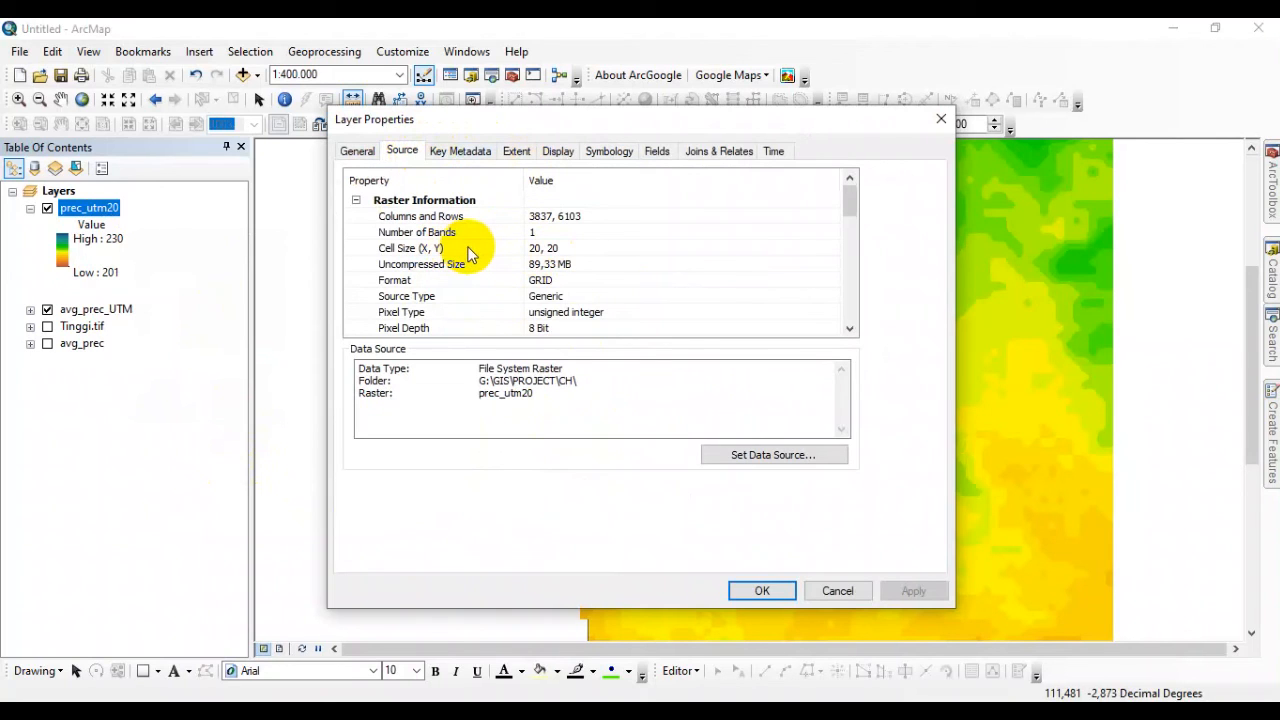
click(866, 592)
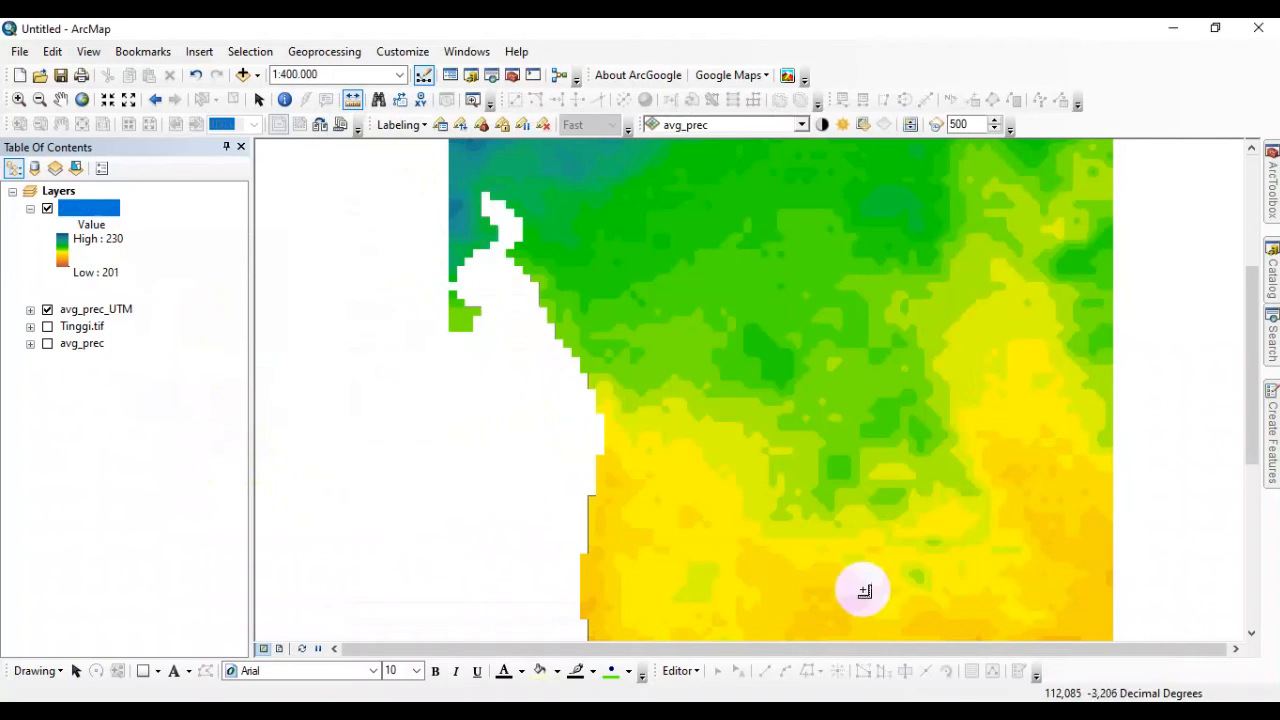
Check the cell size of avg_prec_UTM in its source properties for comparison, and show the full extent of prec_utm20.
right_click(124, 314)
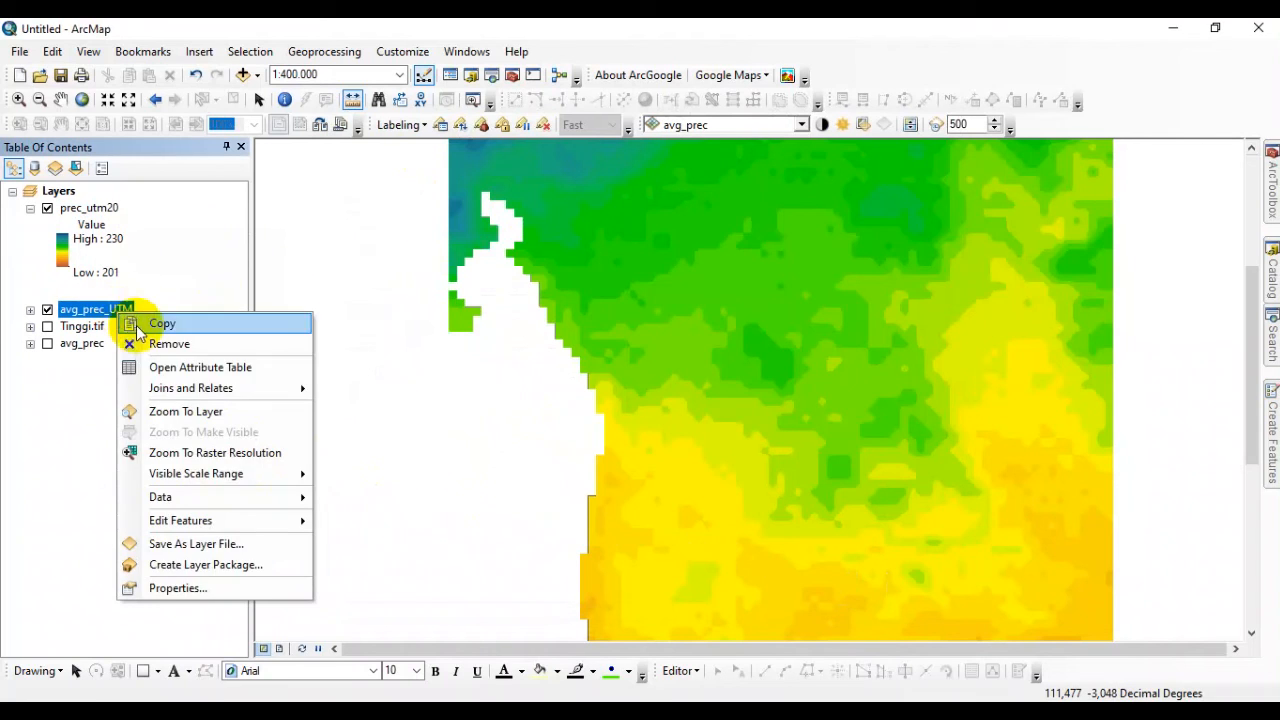
click(180, 588)
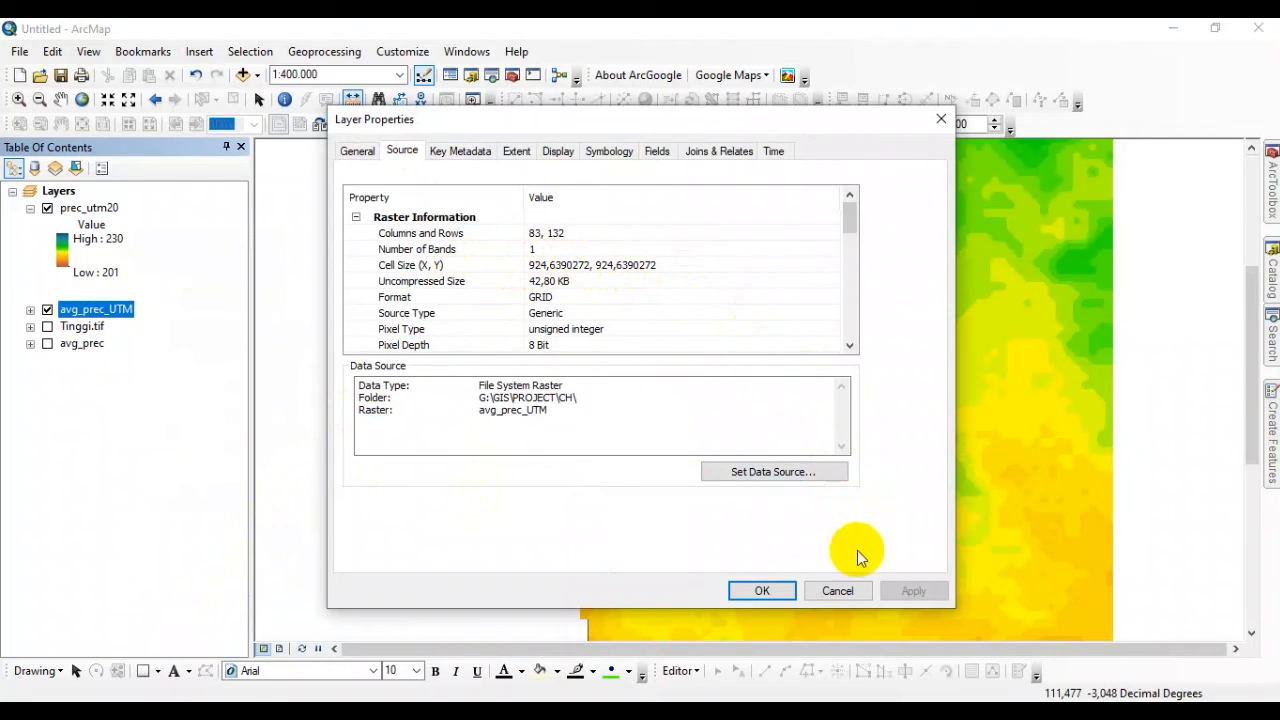
click(837, 590)
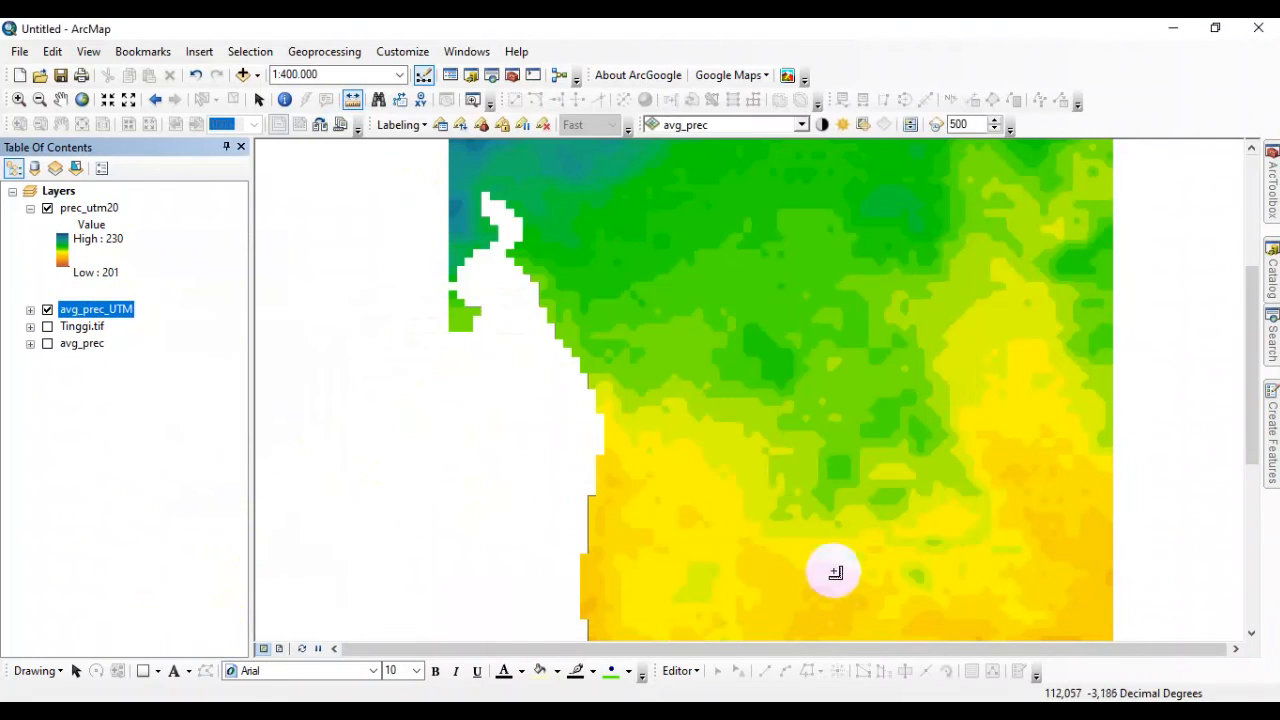
right_click(106, 216)
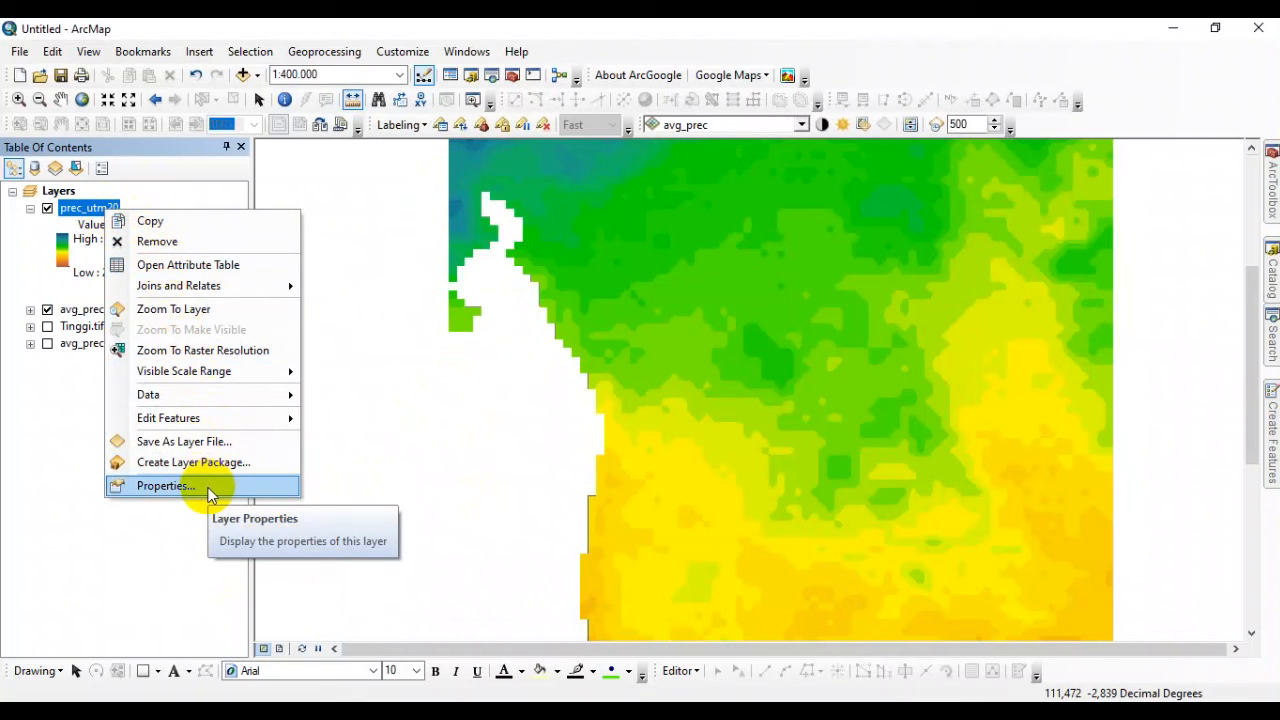
click(178, 308)
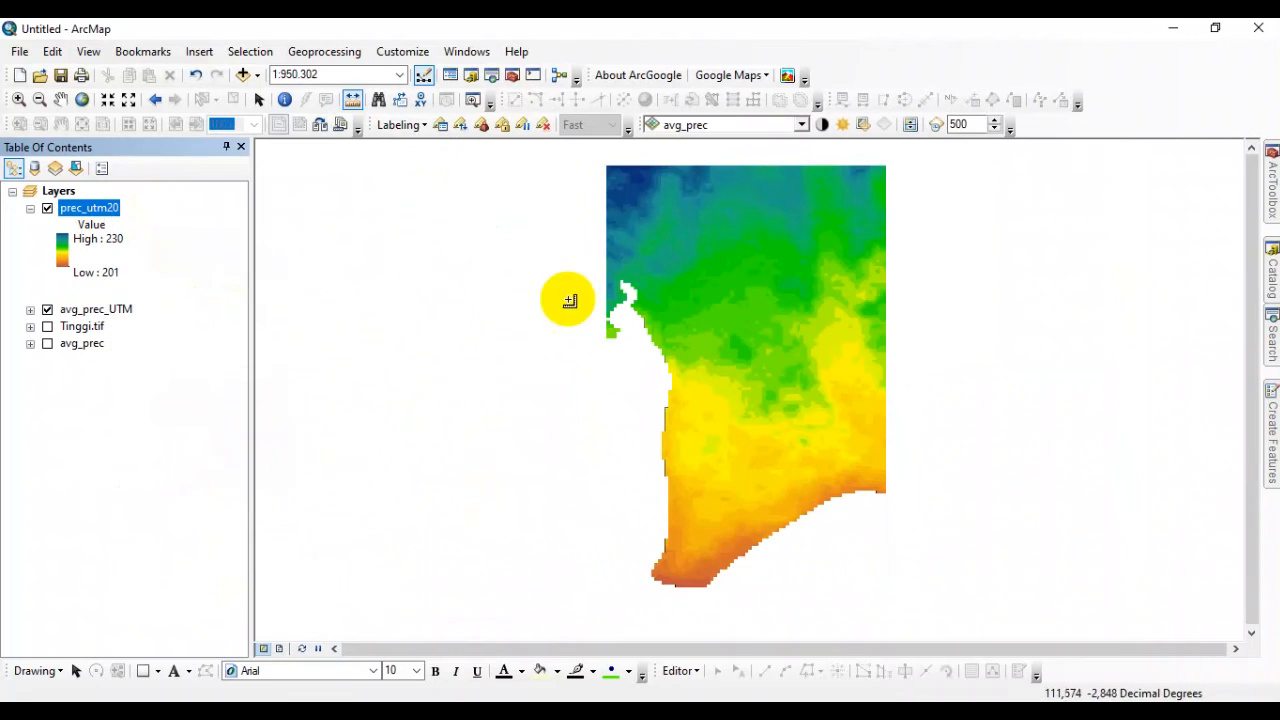